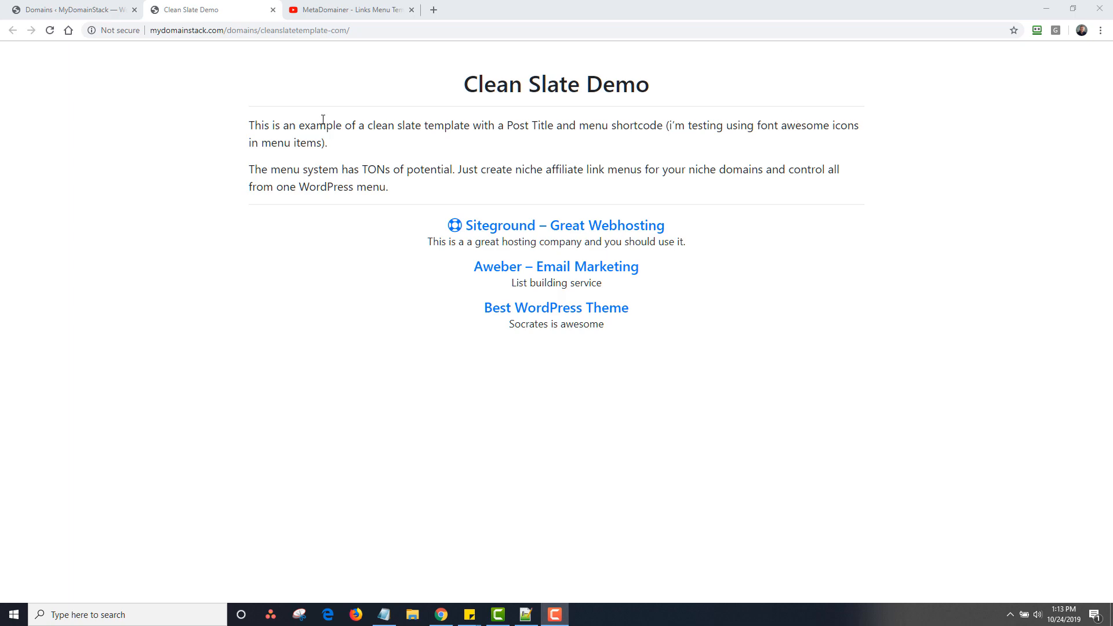
Examine the clean-slate padding rule in template-4.php in Notepad++, and return to the maximized demo page
click(1071, 9)
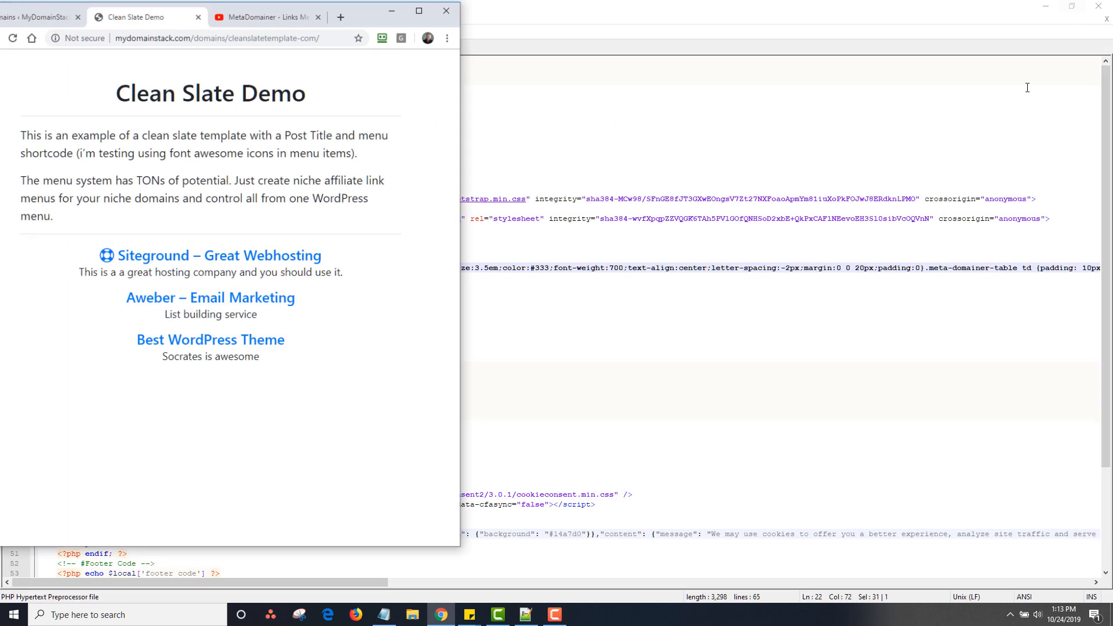
drag(475, 250, 915, 475)
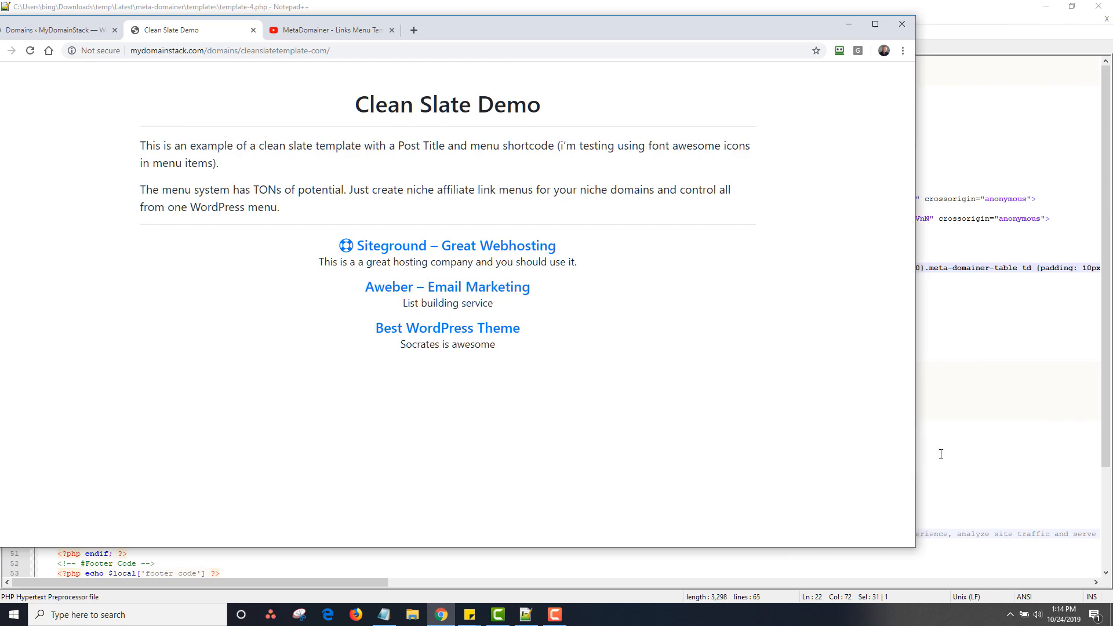
click(971, 426)
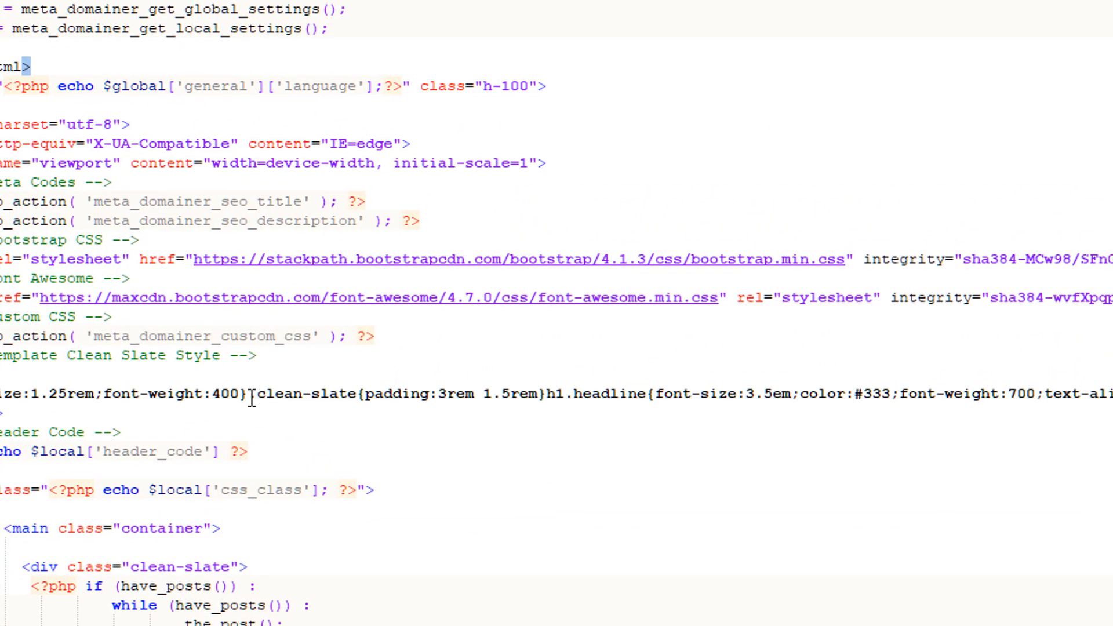
drag(251, 399, 546, 396)
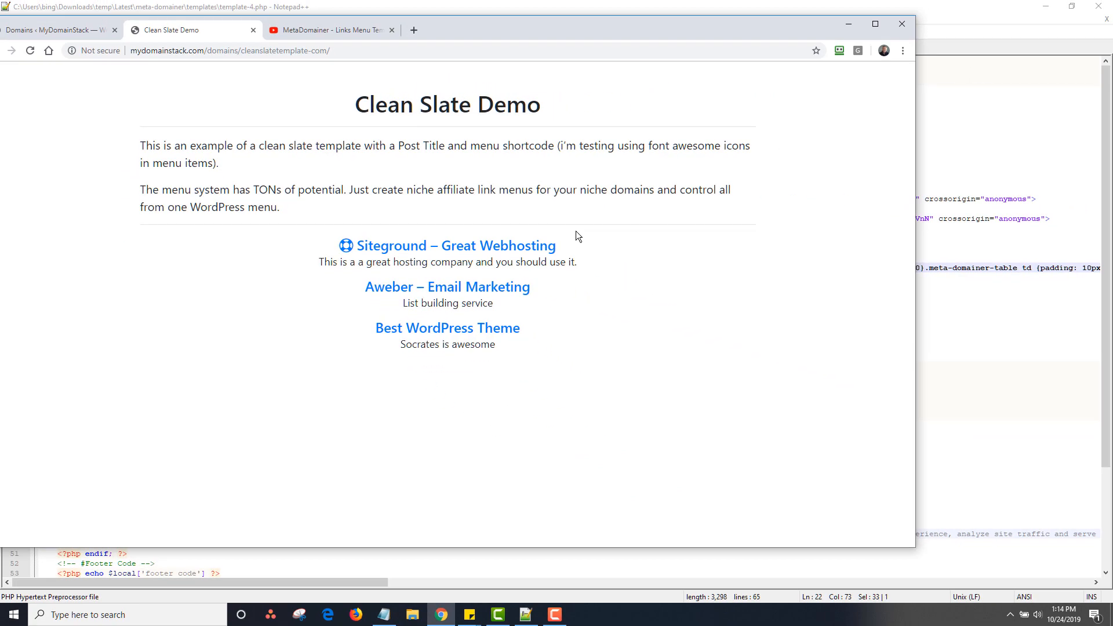
click(875, 23)
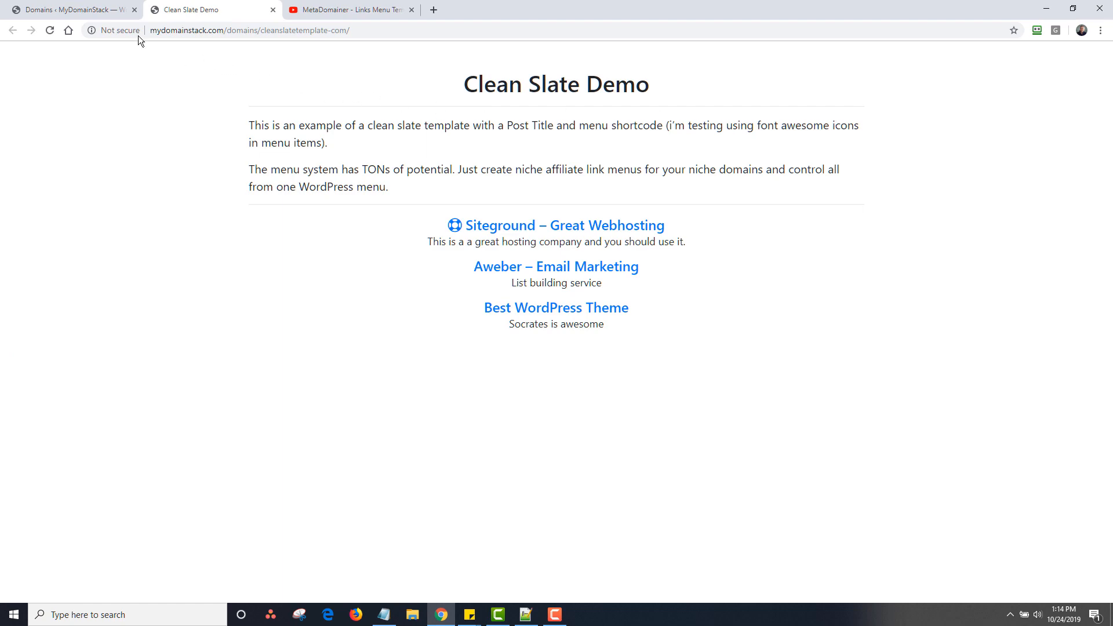
Start a new MetaDomainer domain entry titled CleanSlateDemo.com
click(109, 12)
click(189, 83)
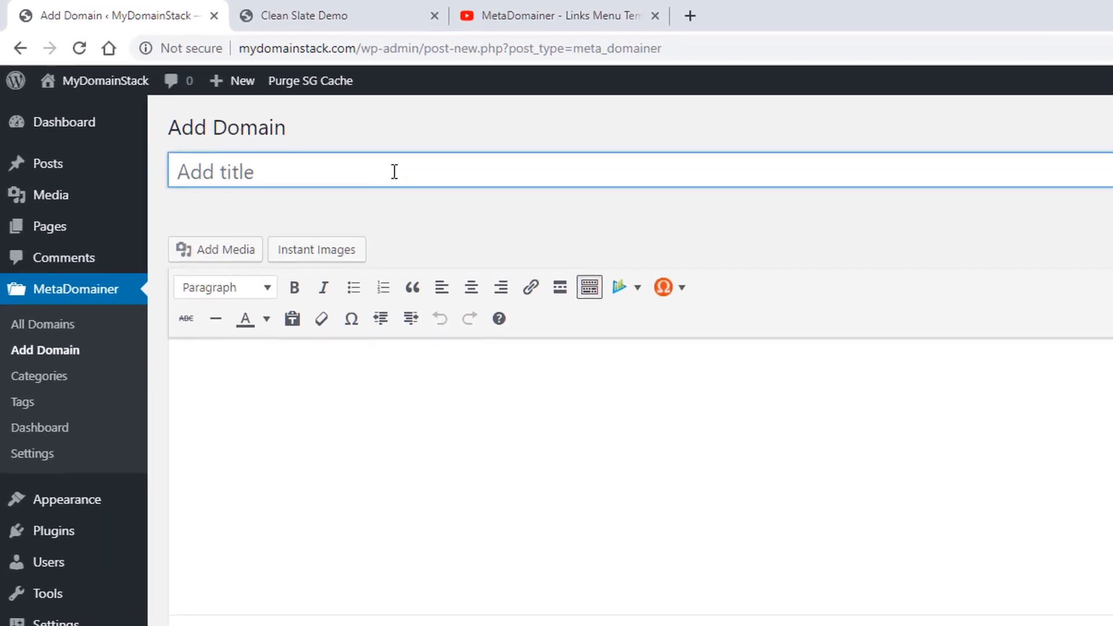
text(Clean)
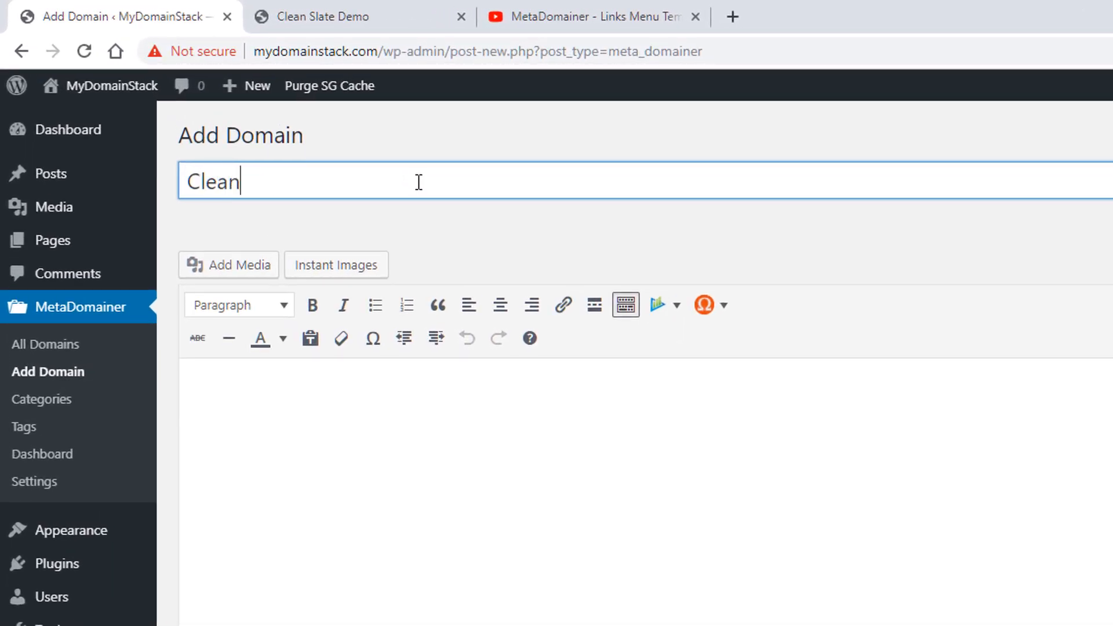
text(SlateDmeo)
key(BackSpace)
key(BackSpace)
key(BackSpace)
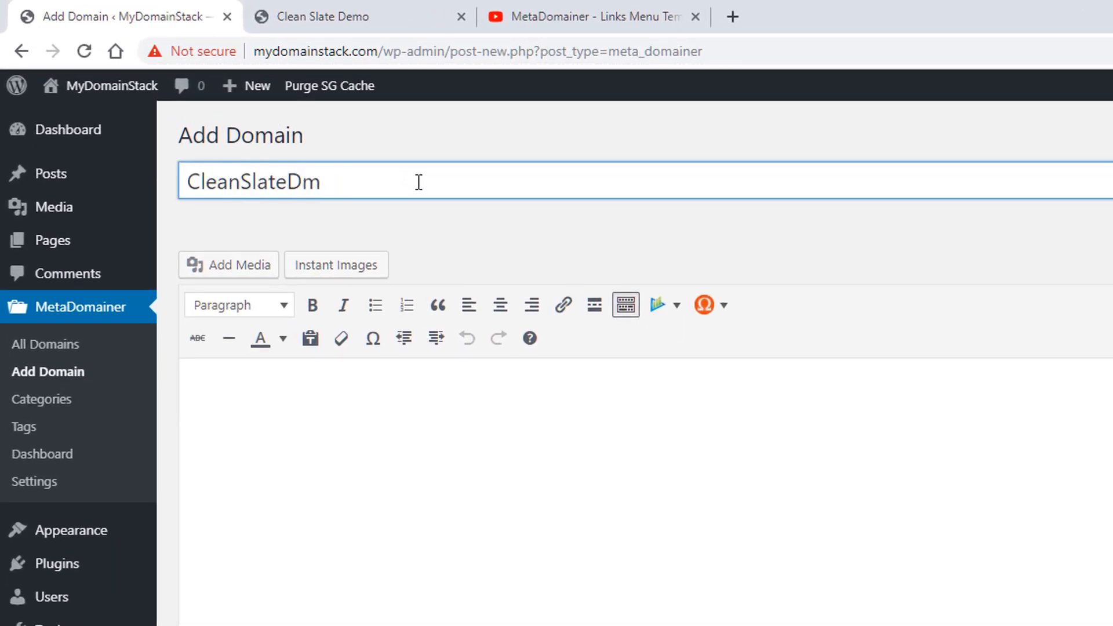
text(emo.com)
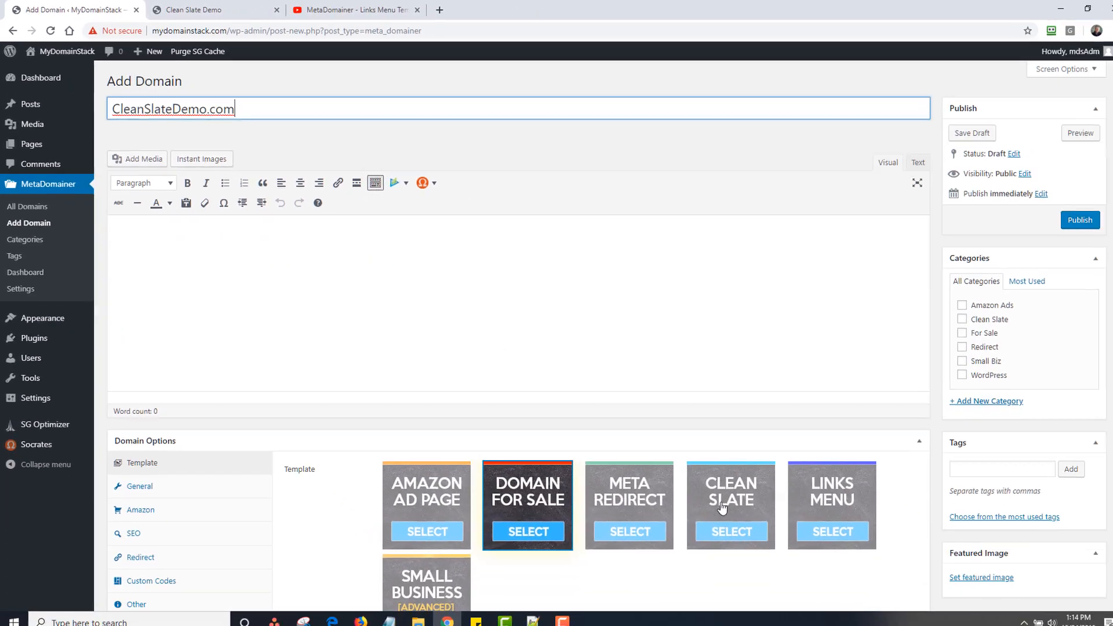
Assign the Clean Slate template and the Clean Slate category to the domain and publish it
click(721, 525)
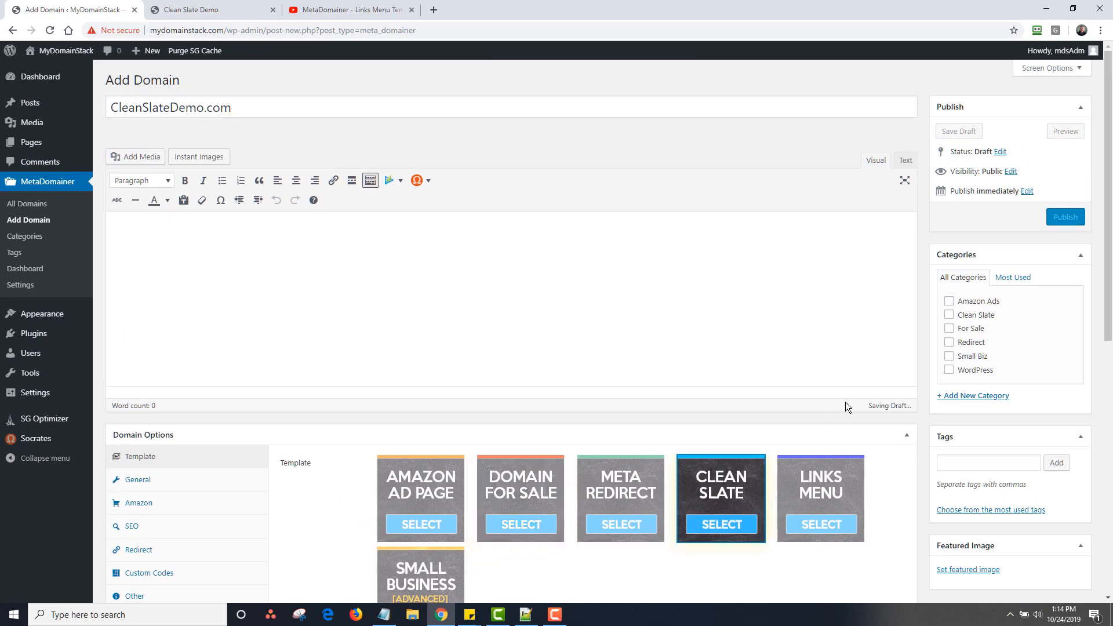
click(950, 316)
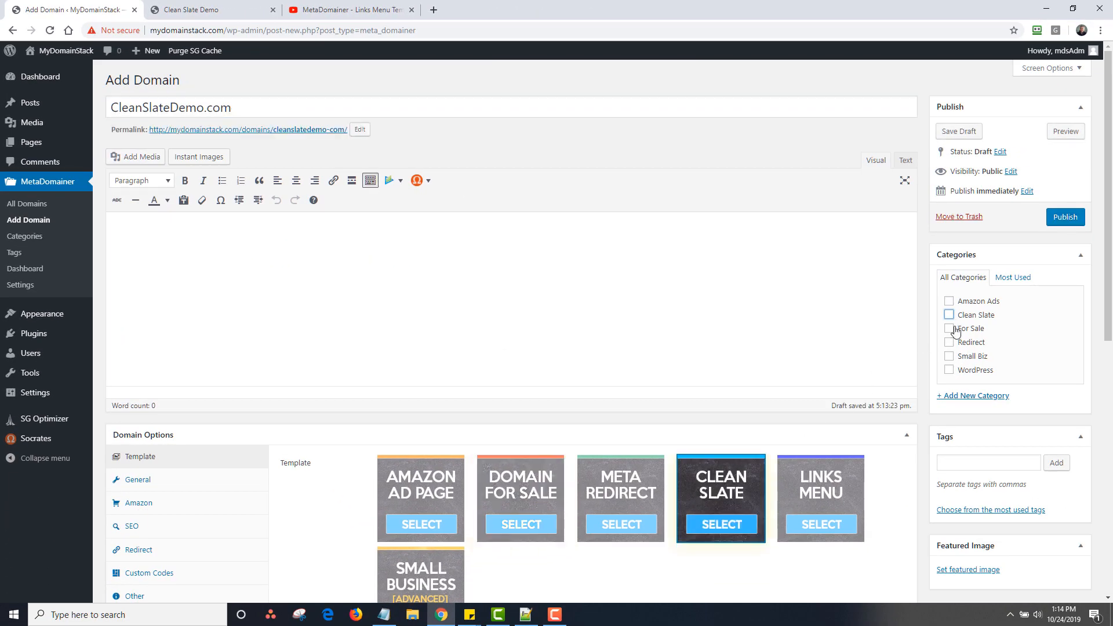
click(1066, 217)
Open the published domain's permalink in a new tab and close the old Clean Slate Demo tab
right_click(295, 190)
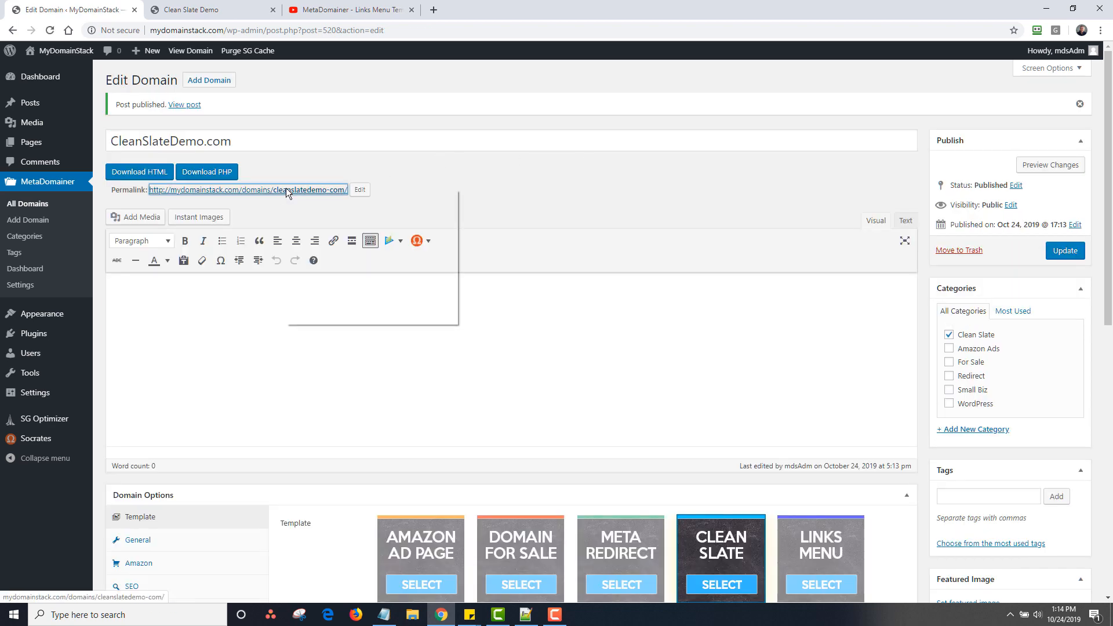
click(327, 200)
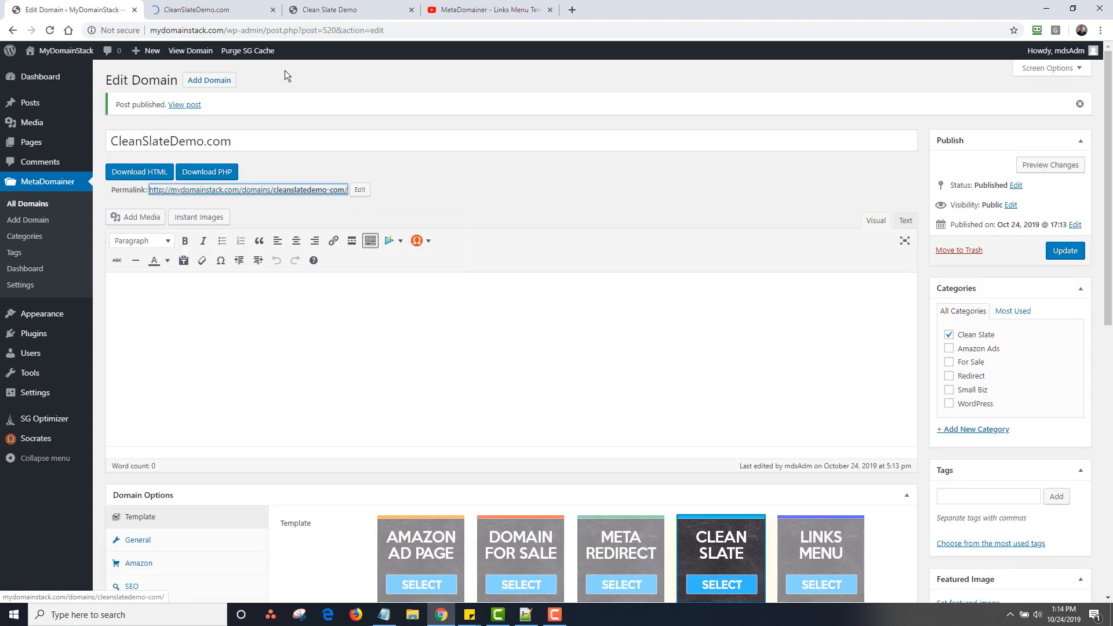
click(411, 10)
click(232, 16)
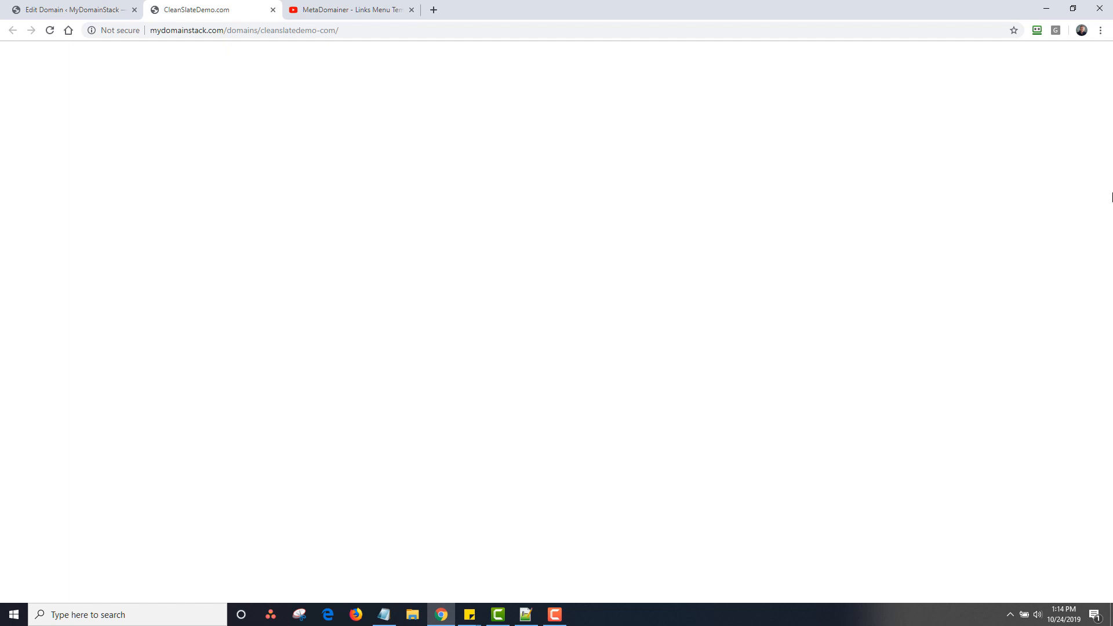
Insert the prebuilt sample business page sections into the CleanSlateDemo.com content and update the domain
click(99, 12)
click(394, 323)
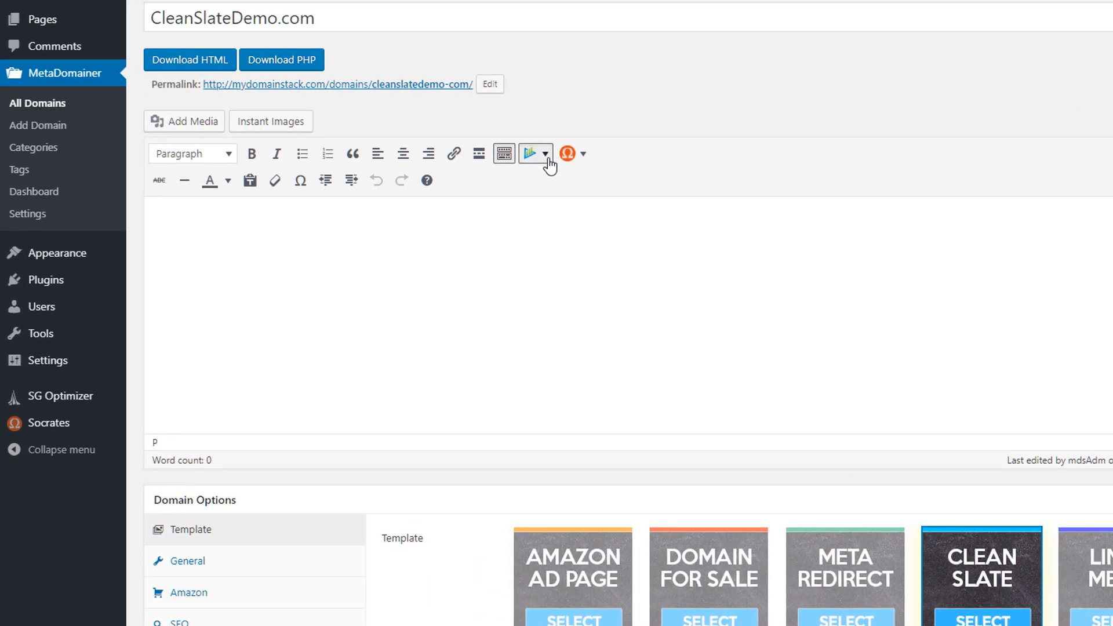
click(548, 160)
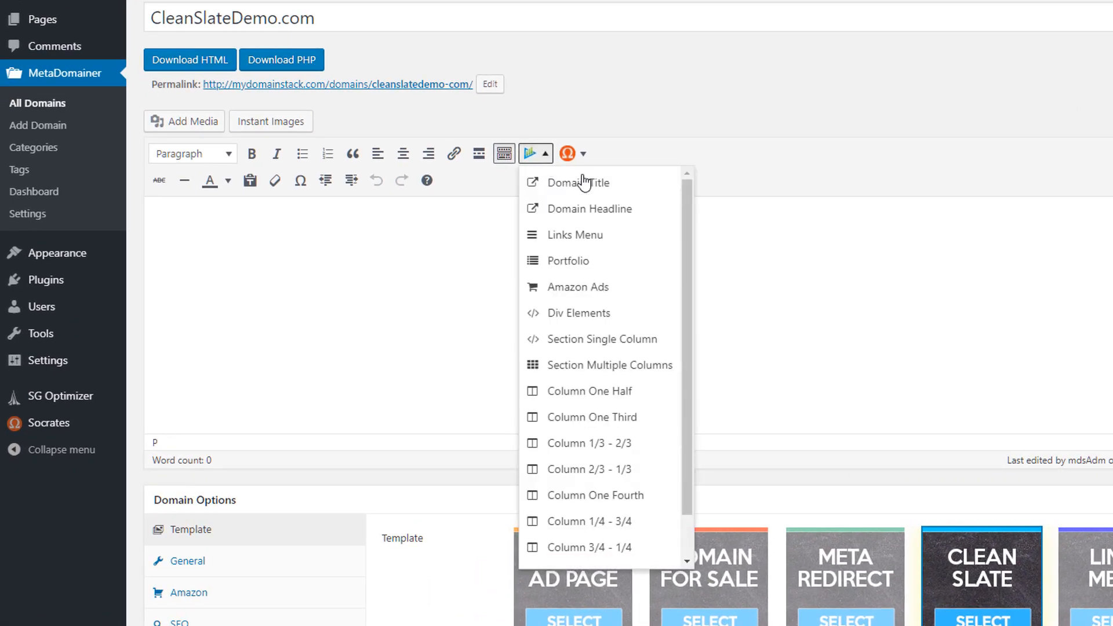
click(579, 157)
click(528, 161)
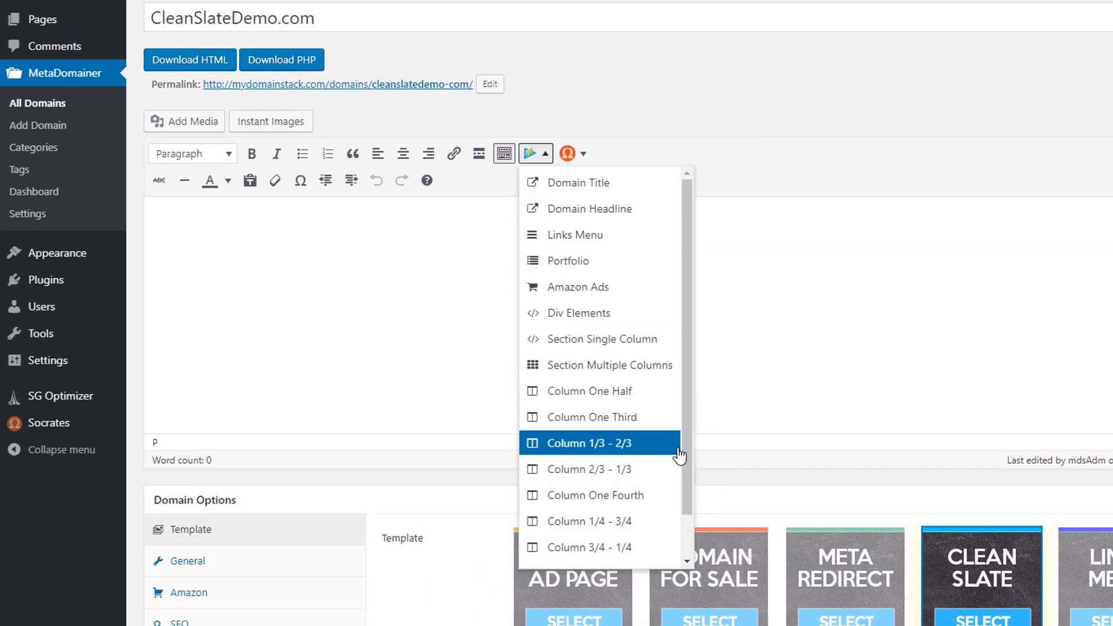
scroll(682, 509, down, 2)
click(643, 574)
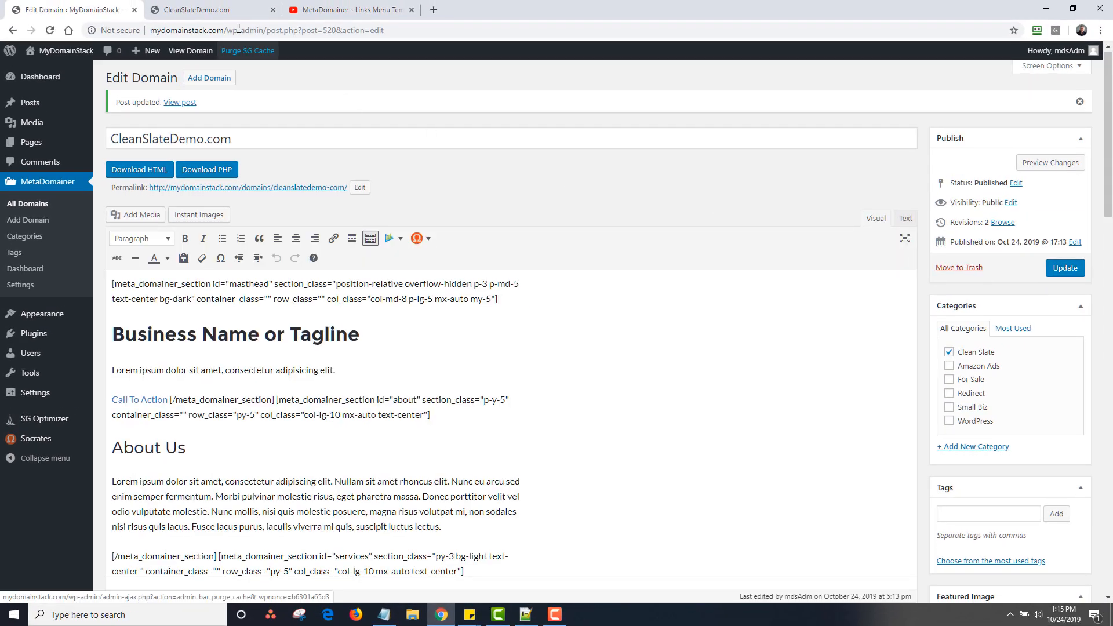
Reload the live CleanSlateDemo.com page and review its sections from the masthead down to Contact Us
click(226, 9)
click(49, 33)
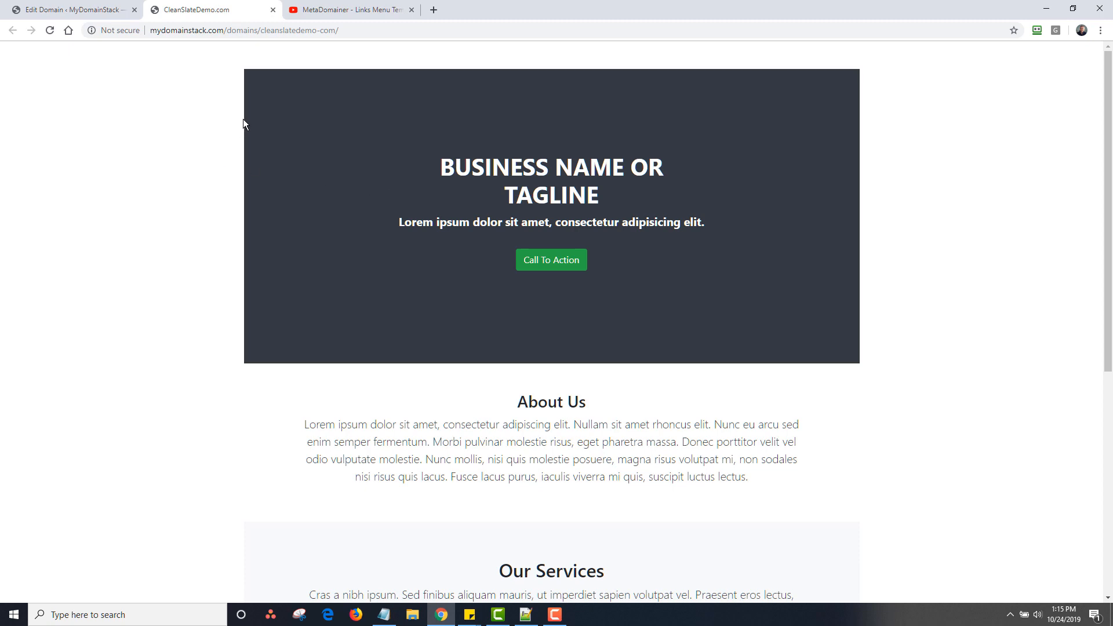
drag(1108, 134, 1103, 283)
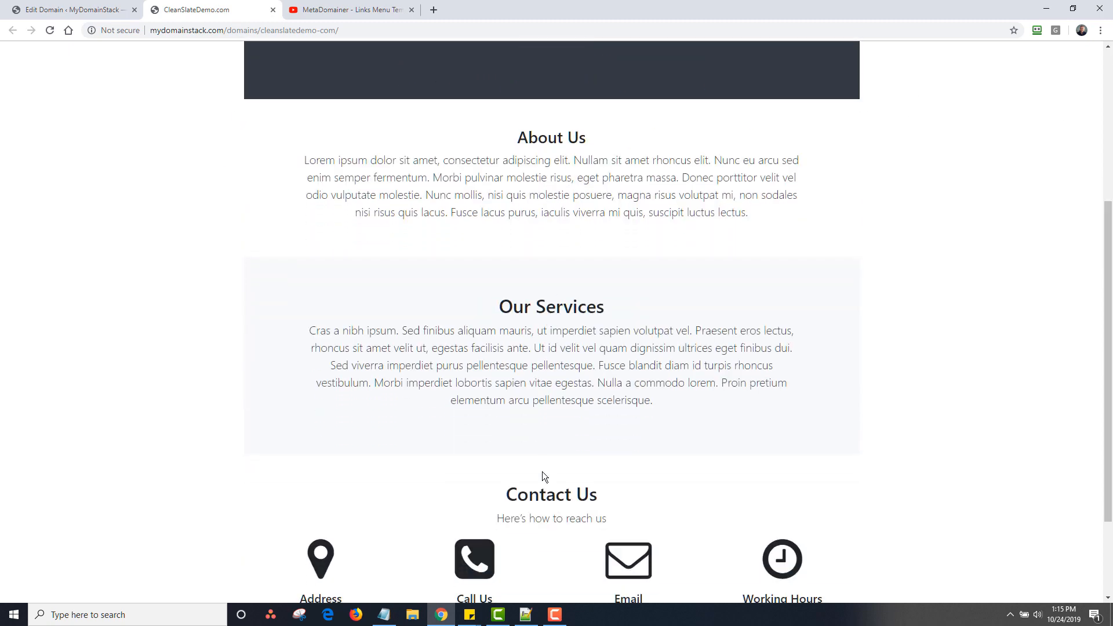
scroll(596, 468, down, 2)
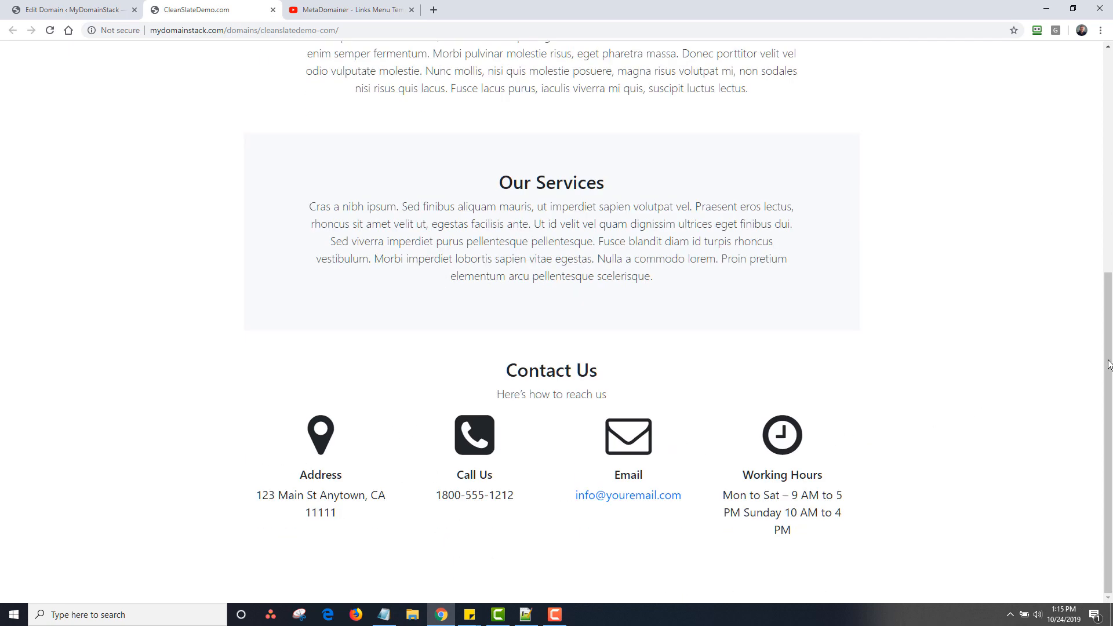
drag(1108, 365, 1085, 113)
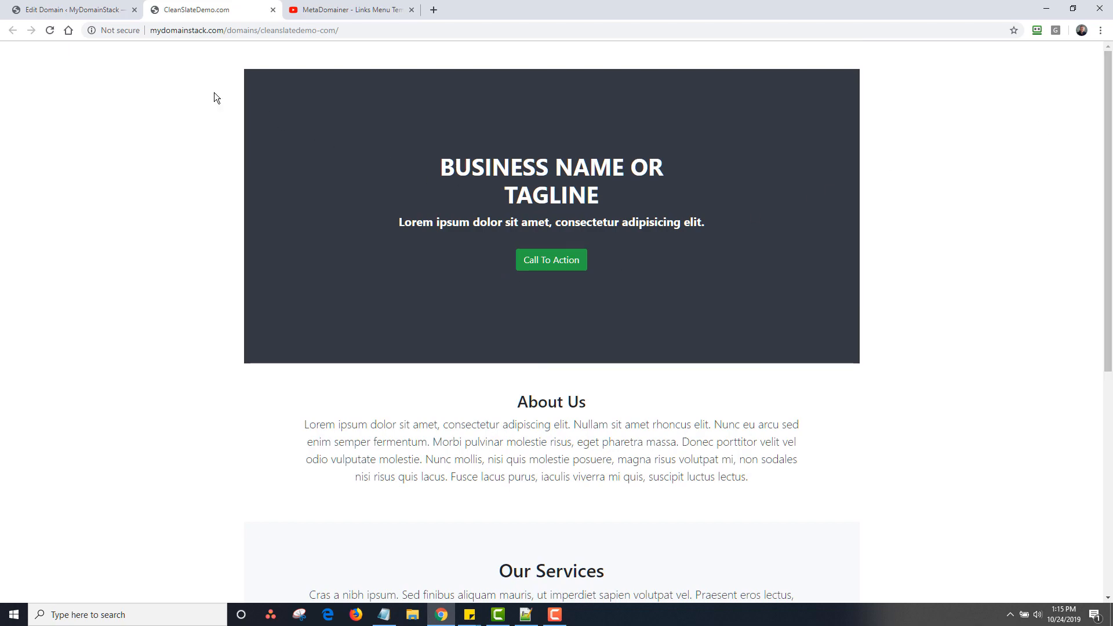
Remove the my-5 class from the masthead section's col_class, update the domain and reload its live page
click(84, 10)
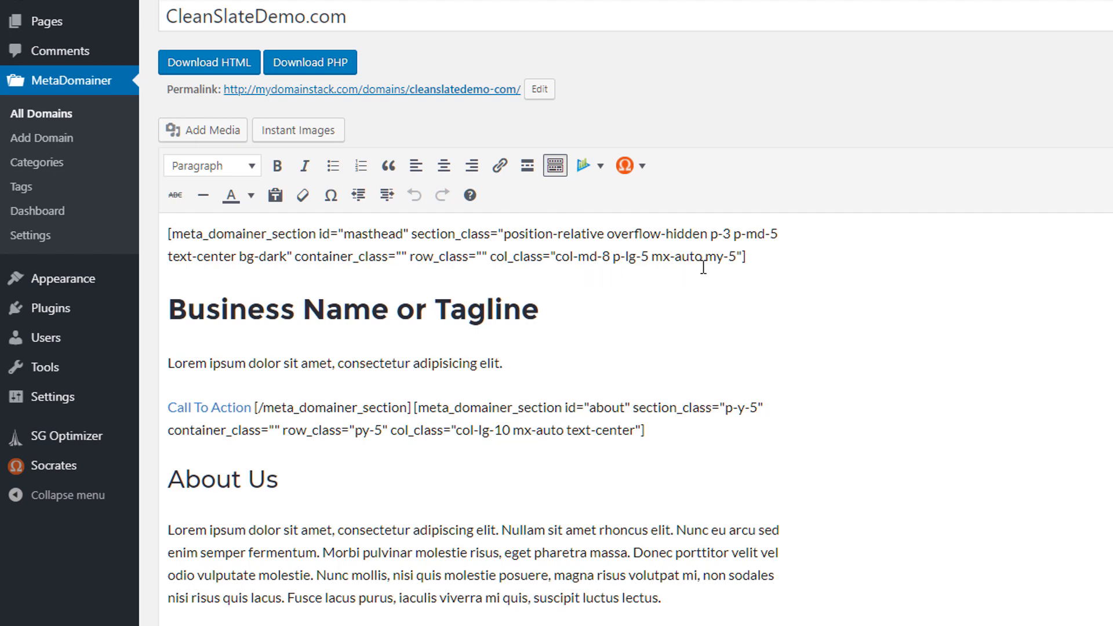
drag(708, 258, 739, 259)
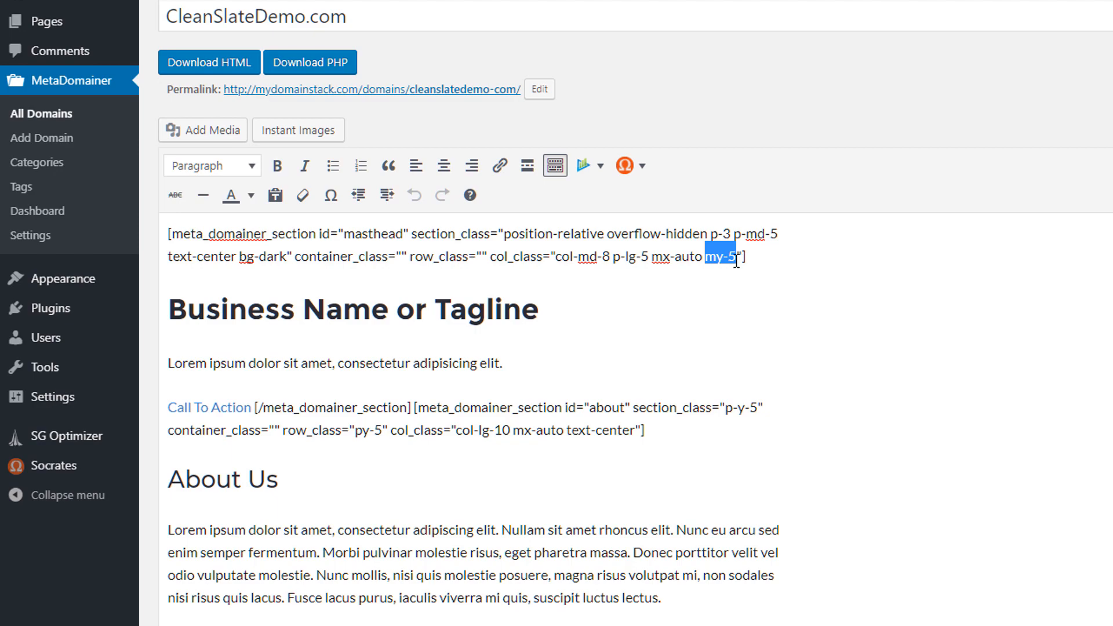
key(BackSpace)
key(BackSpace)
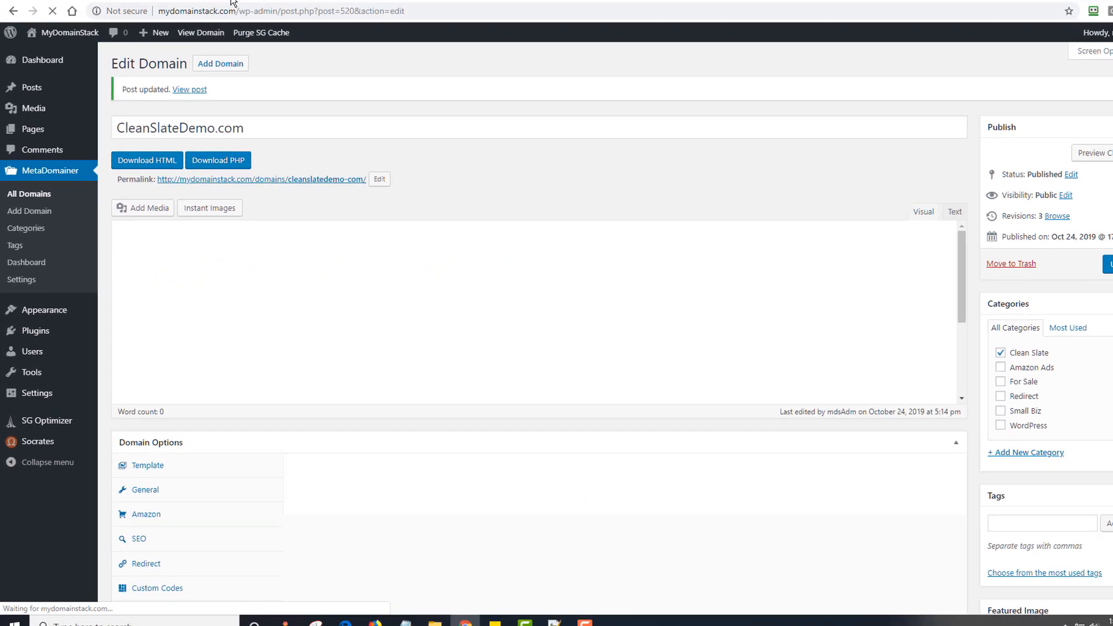
click(214, 10)
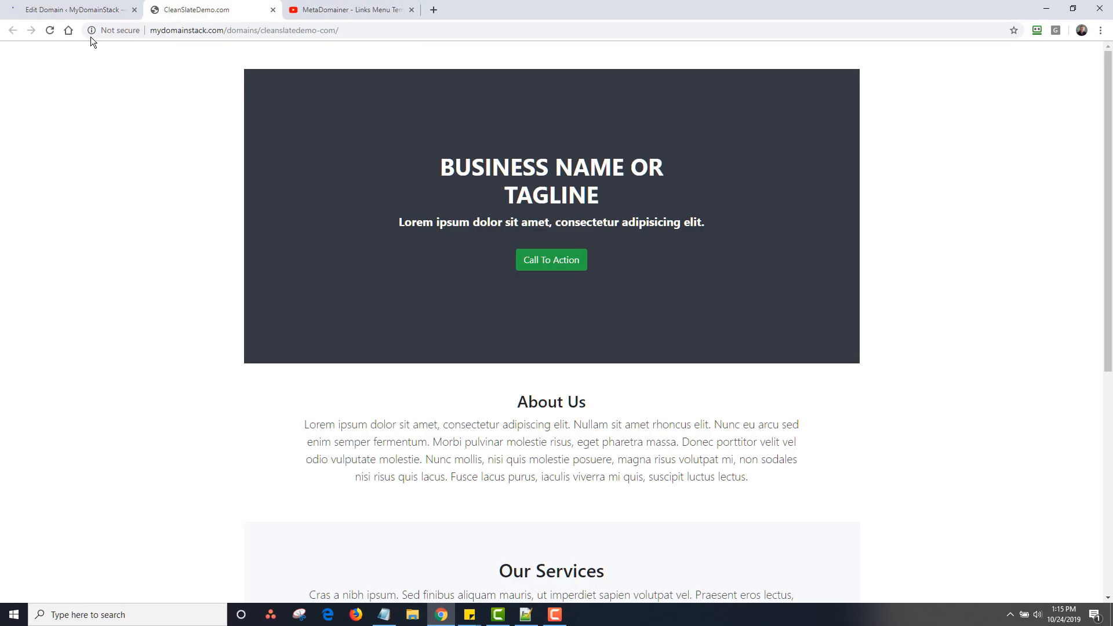
click(50, 31)
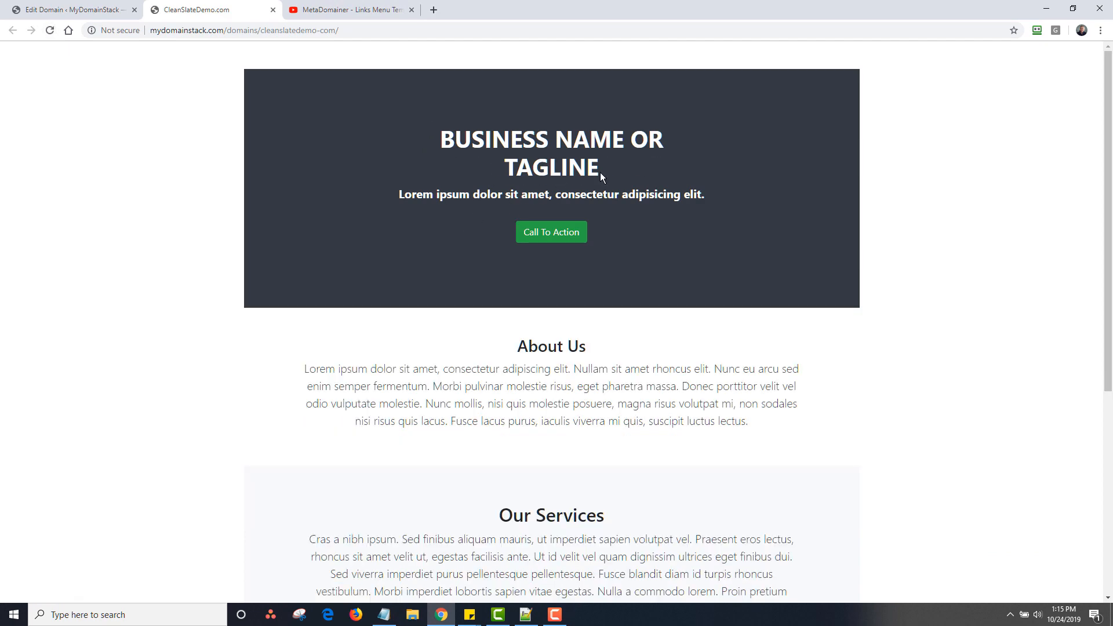
Clear all sample content from the CleanSlateDemo.com editor
click(124, 16)
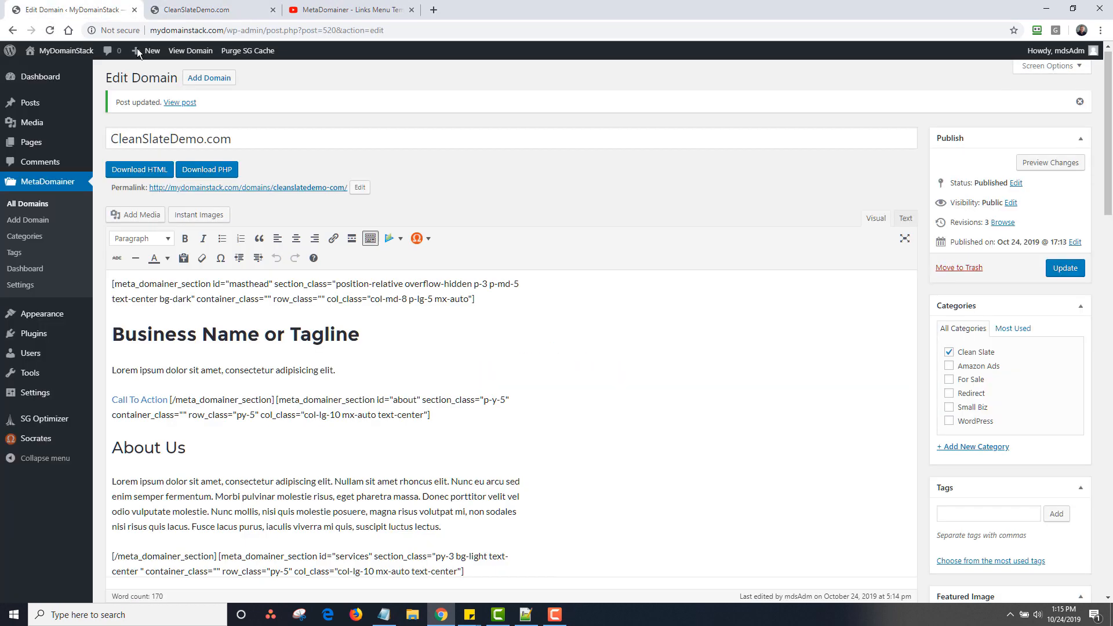
click(450, 332)
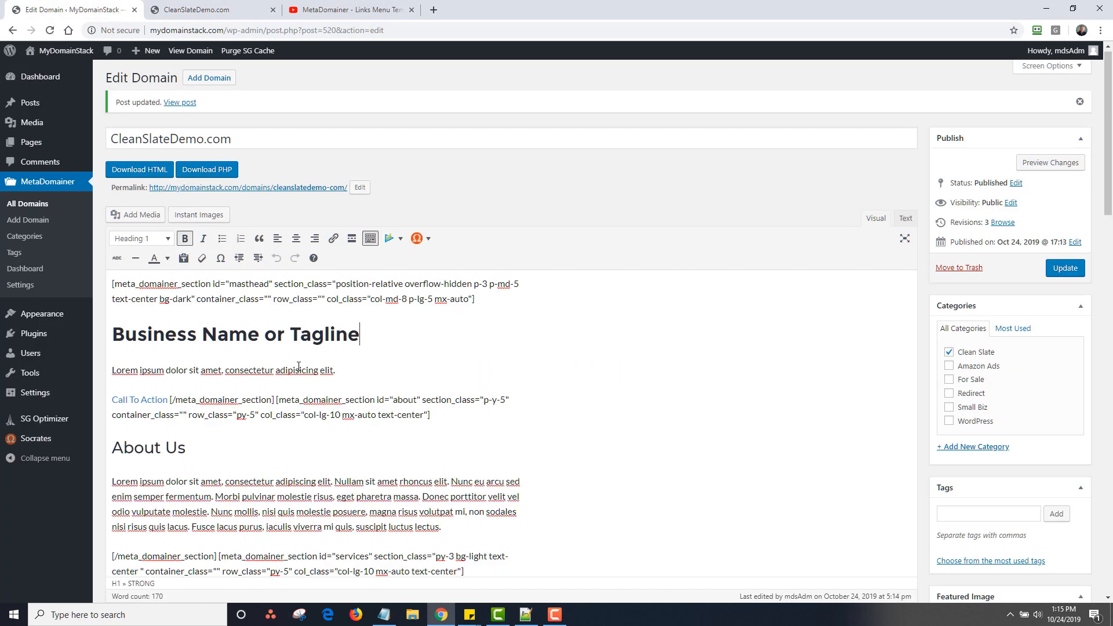
click(331, 339)
key(ctrl+a)
key(BackSpace)
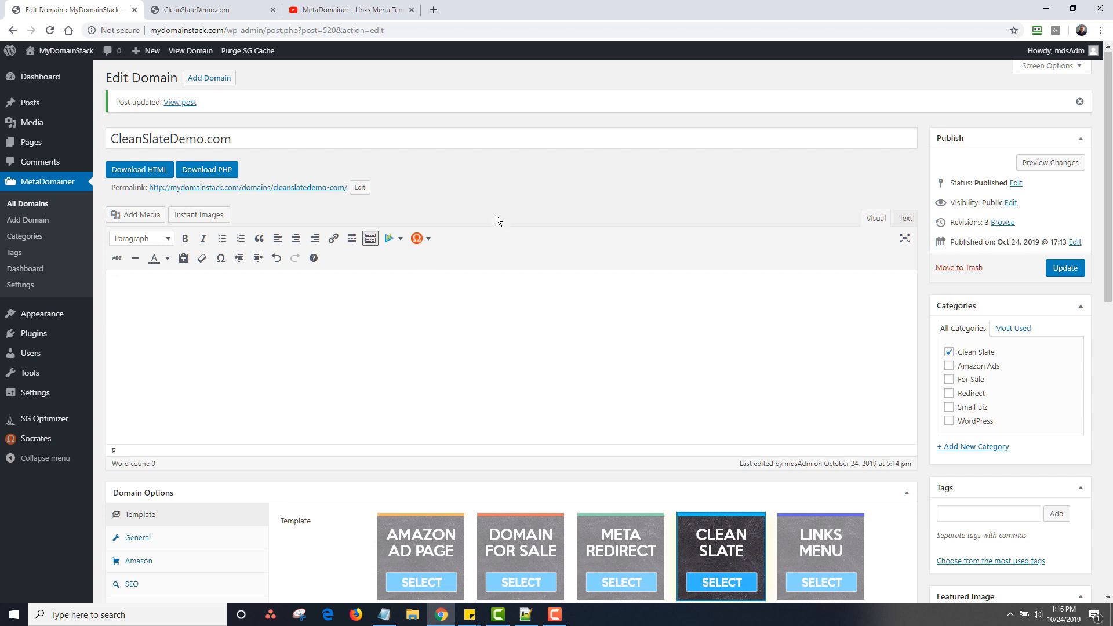
Embed the "MetaDomainer - Links Menu Template" YouTube video in the domain's content, update it and reload the live page
click(372, 11)
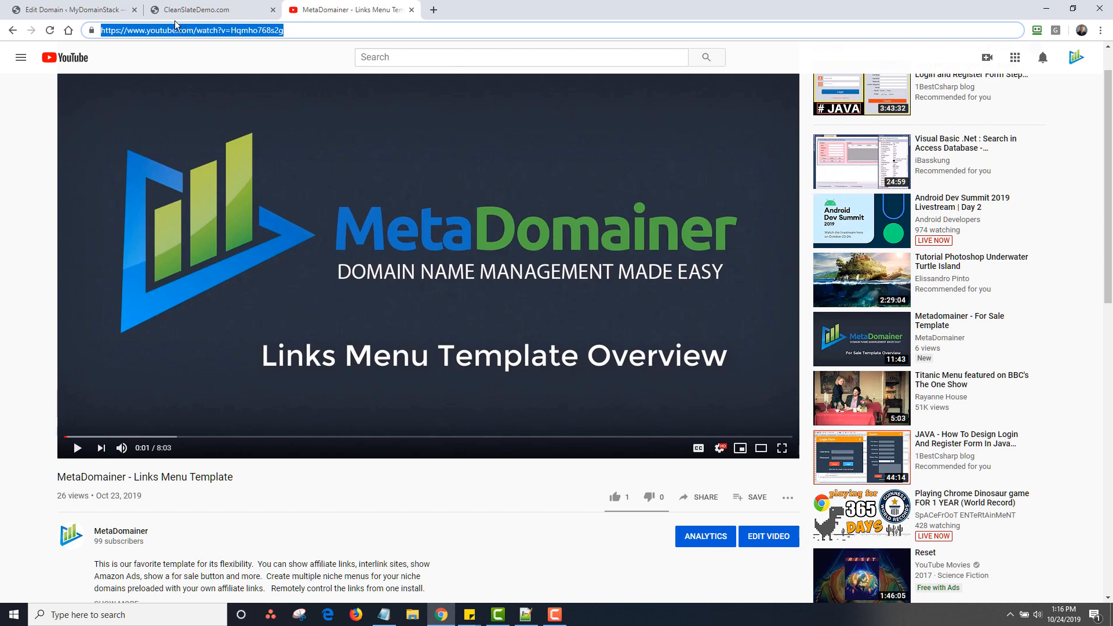
click(107, 12)
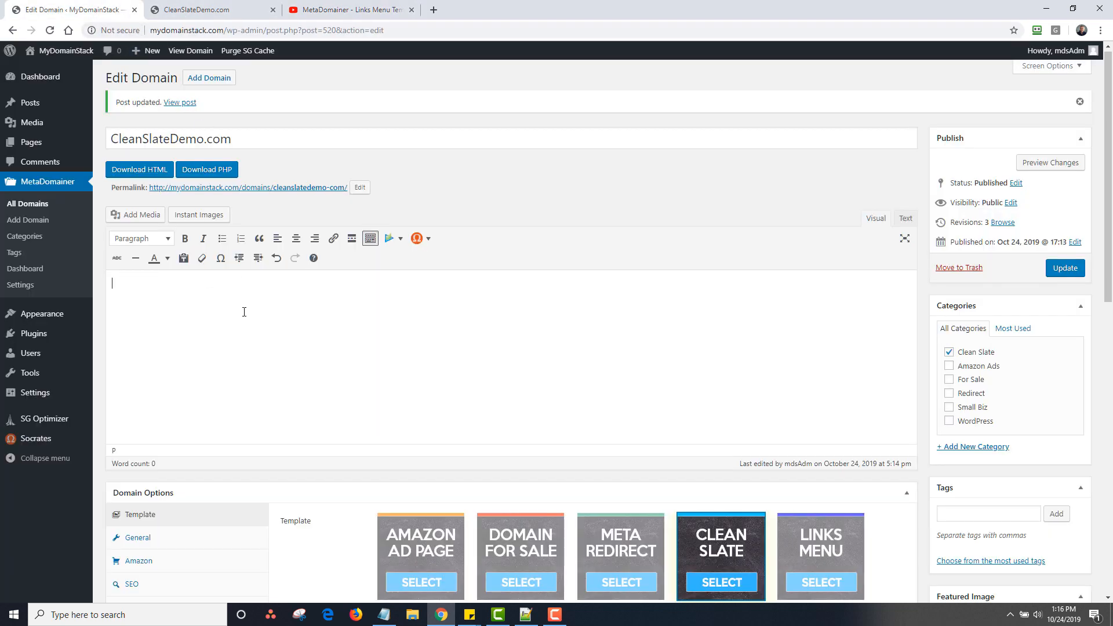
key(ctrl+v)
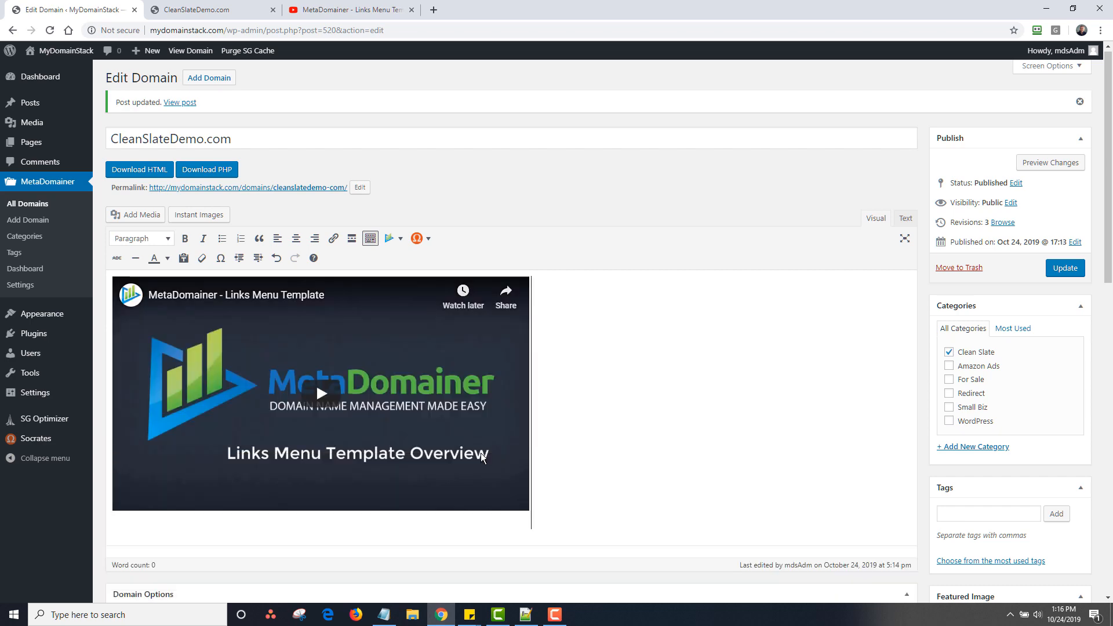
click(1066, 269)
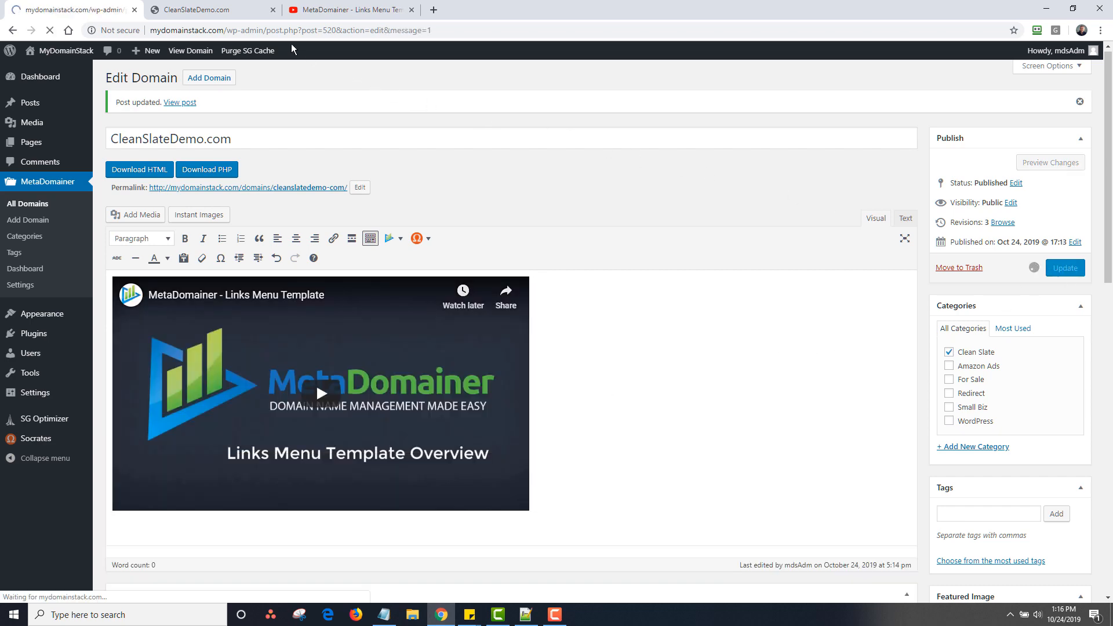
click(197, 9)
click(50, 31)
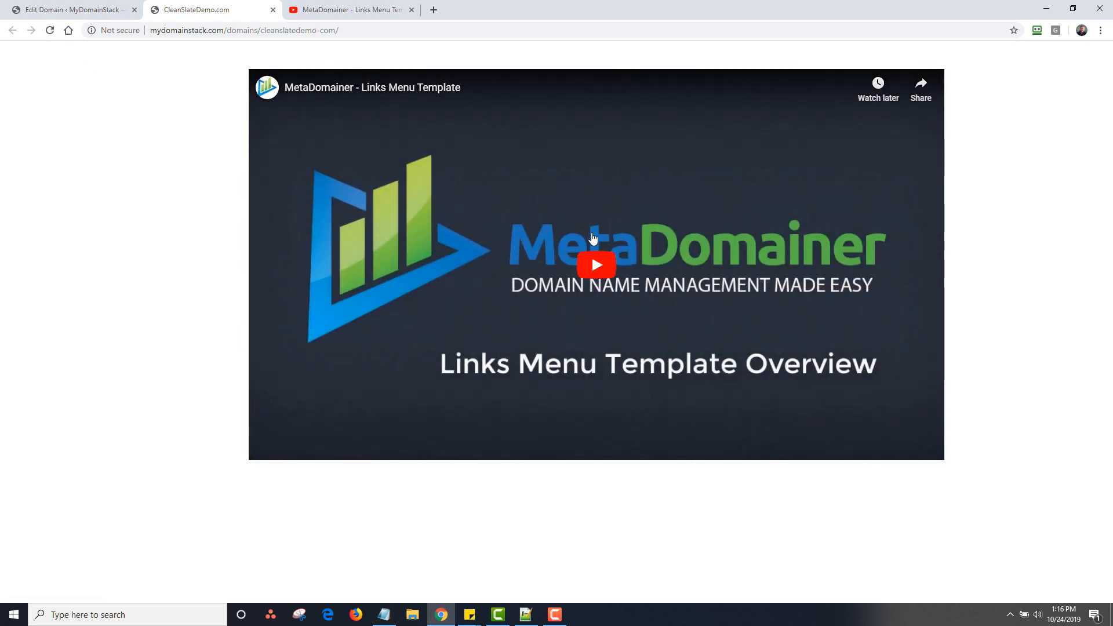
Add the text "Call To Action" below the embedded video in the CleanSlateDemo.com domain's content
click(104, 11)
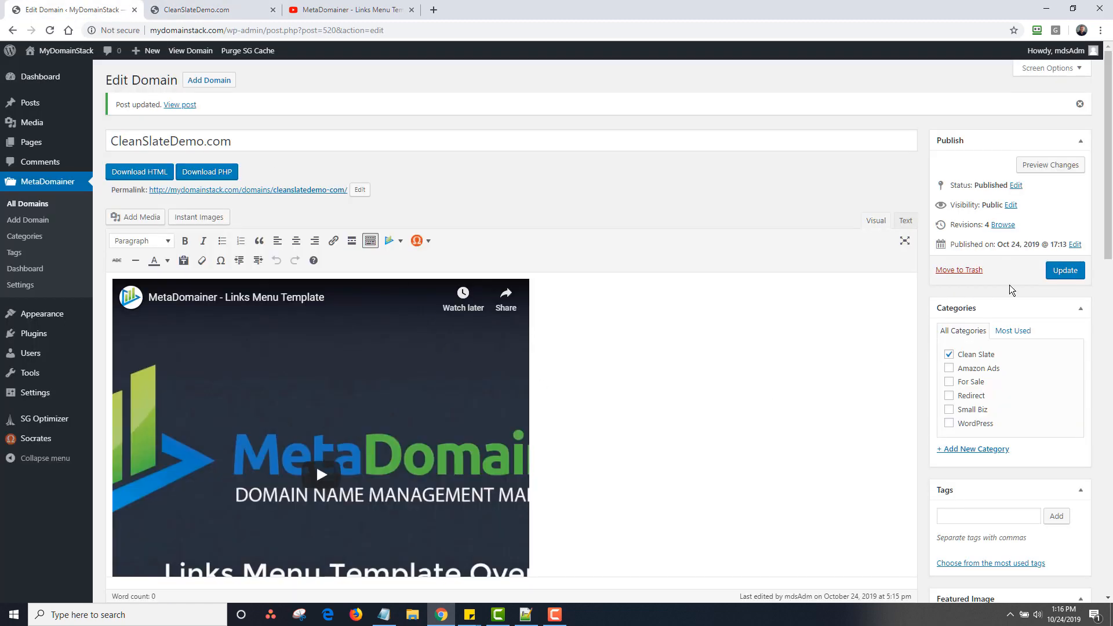
drag(1107, 227, 1104, 315)
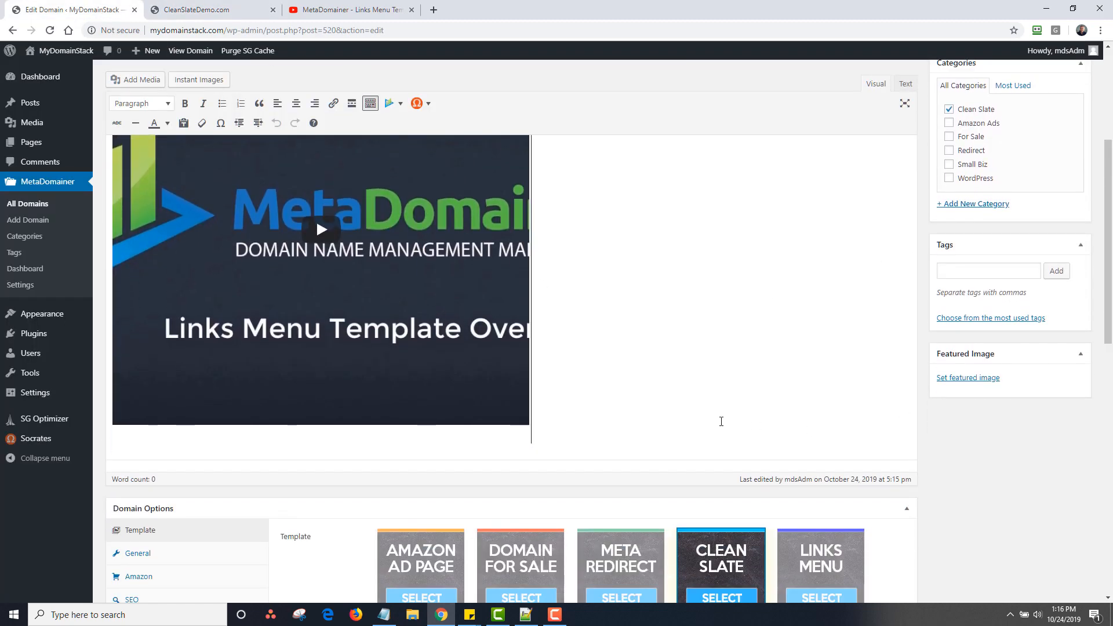
click(720, 420)
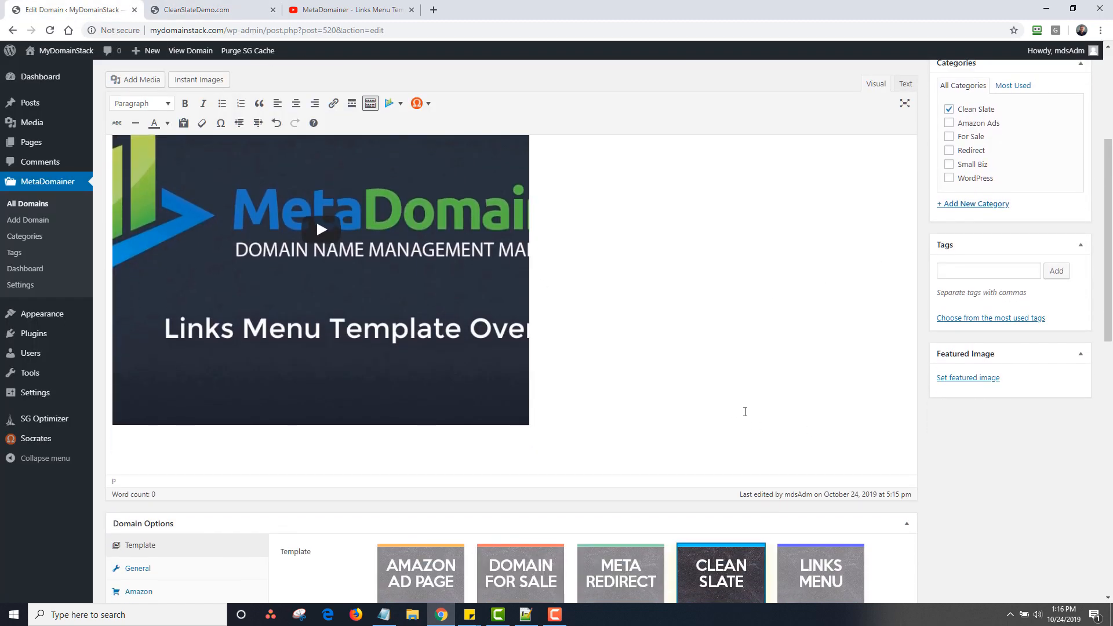
text(Call To Action)
Center the "Call To Action" line and format it as a bold Heading 1
drag(203, 458, 101, 461)
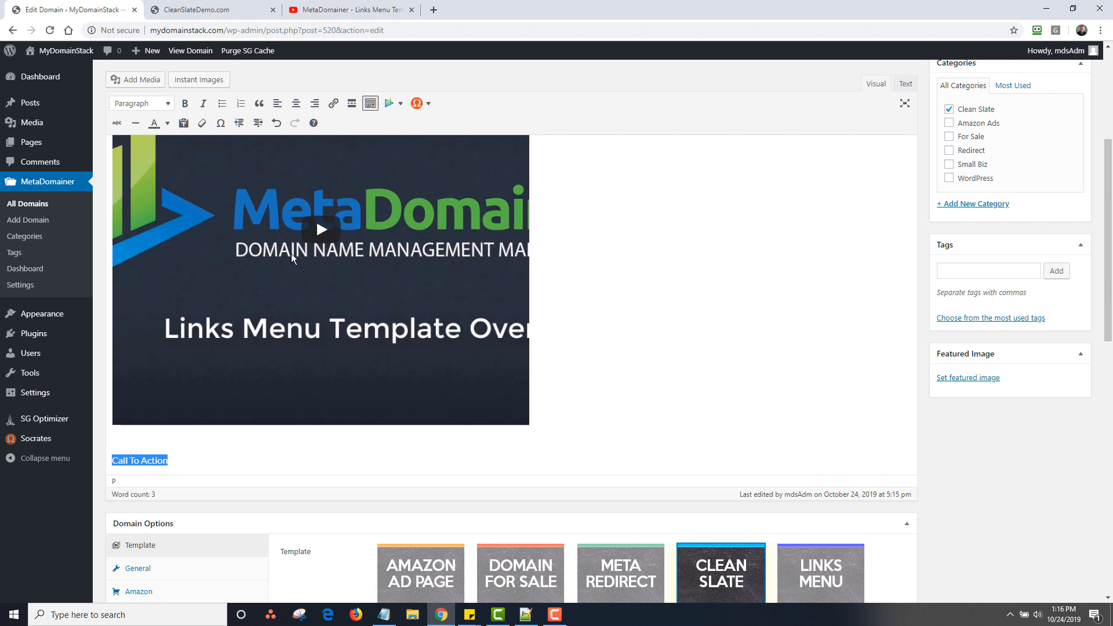
click(296, 103)
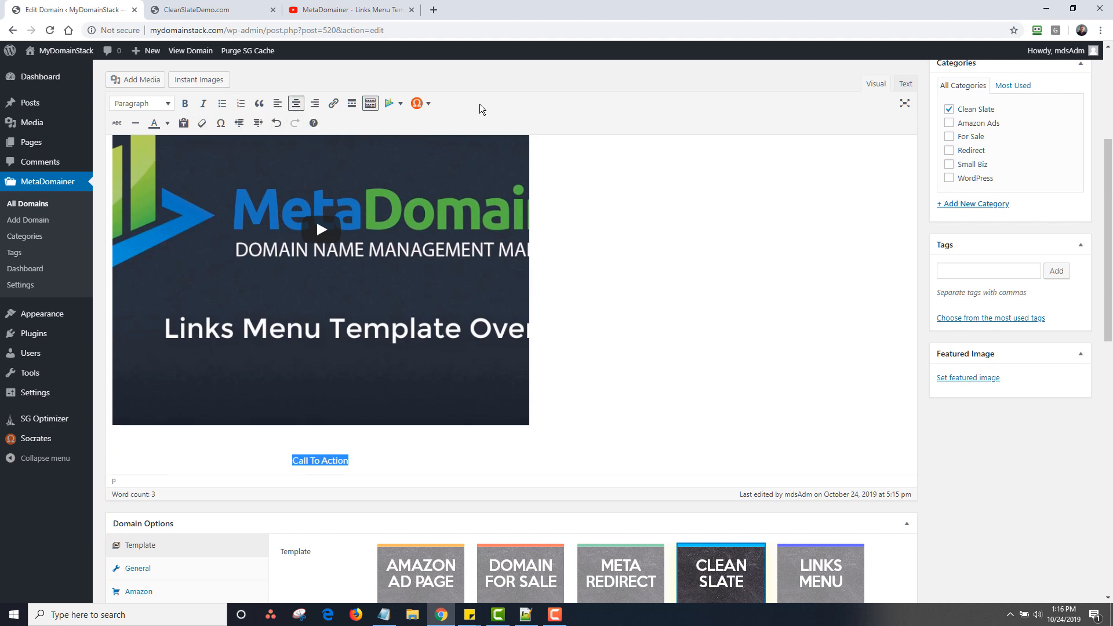
click(129, 107)
click(154, 147)
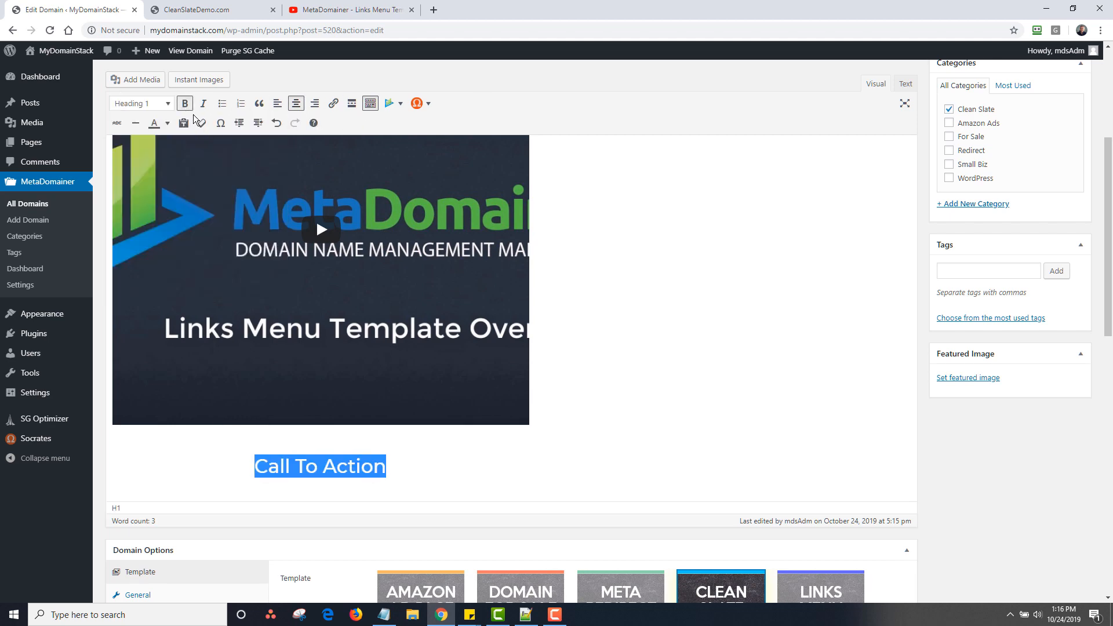
click(186, 104)
Update the domain, reload its live page to check the heading under the video, and dismiss the RoboForm notice
scroll(890, 200, up, 5)
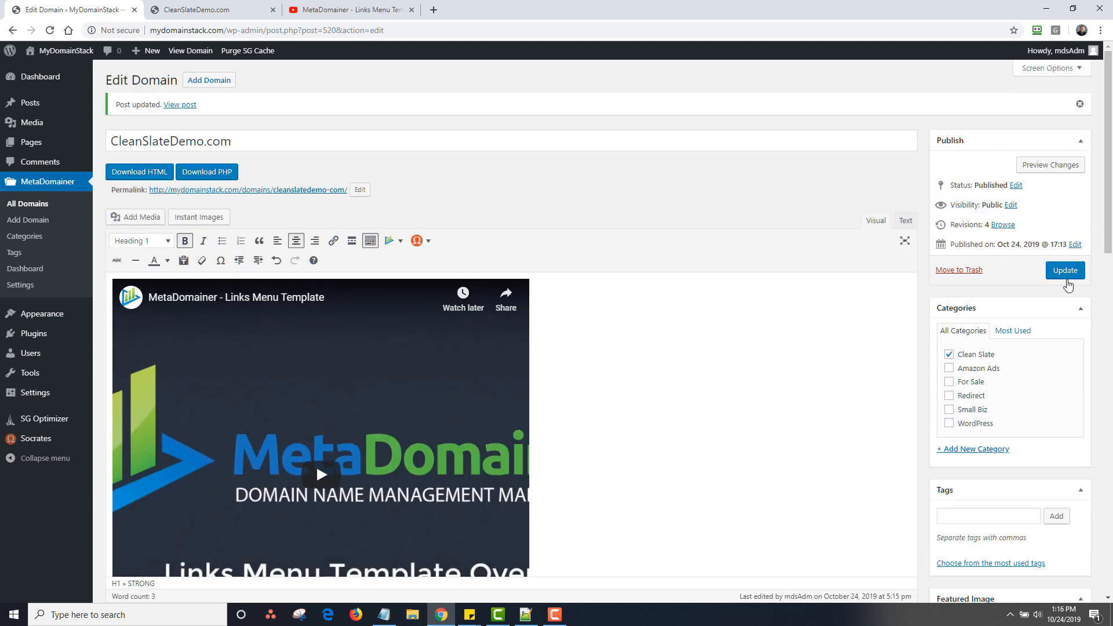
click(1066, 271)
click(208, 10)
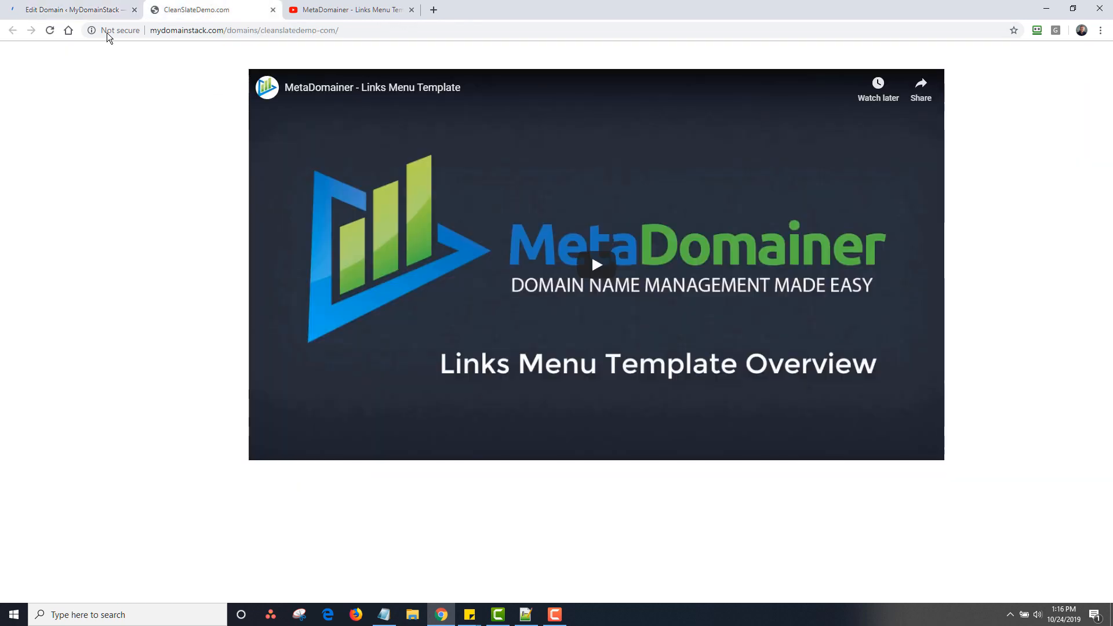
click(51, 31)
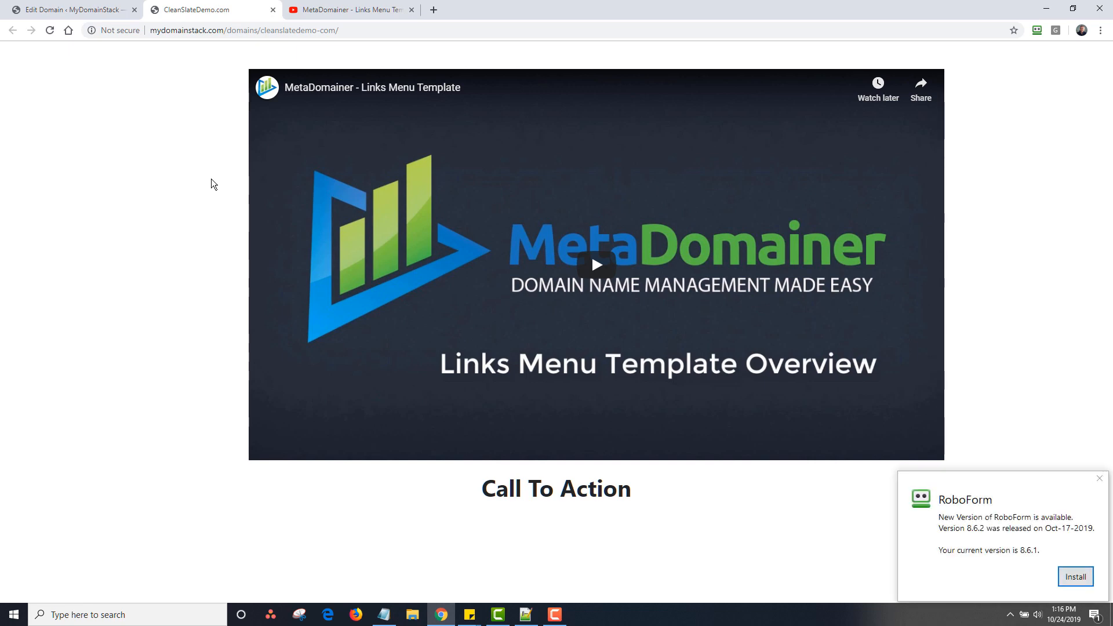
click(1105, 486)
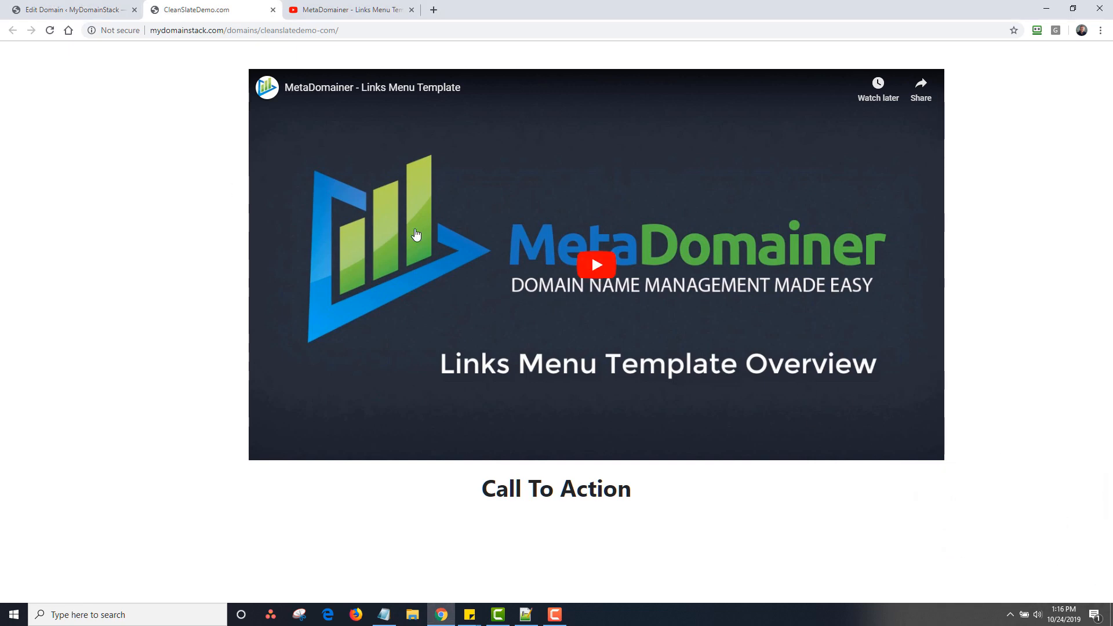
Delete the embedded YouTube video from the CleanSlateDemo.com content
click(79, 11)
click(340, 353)
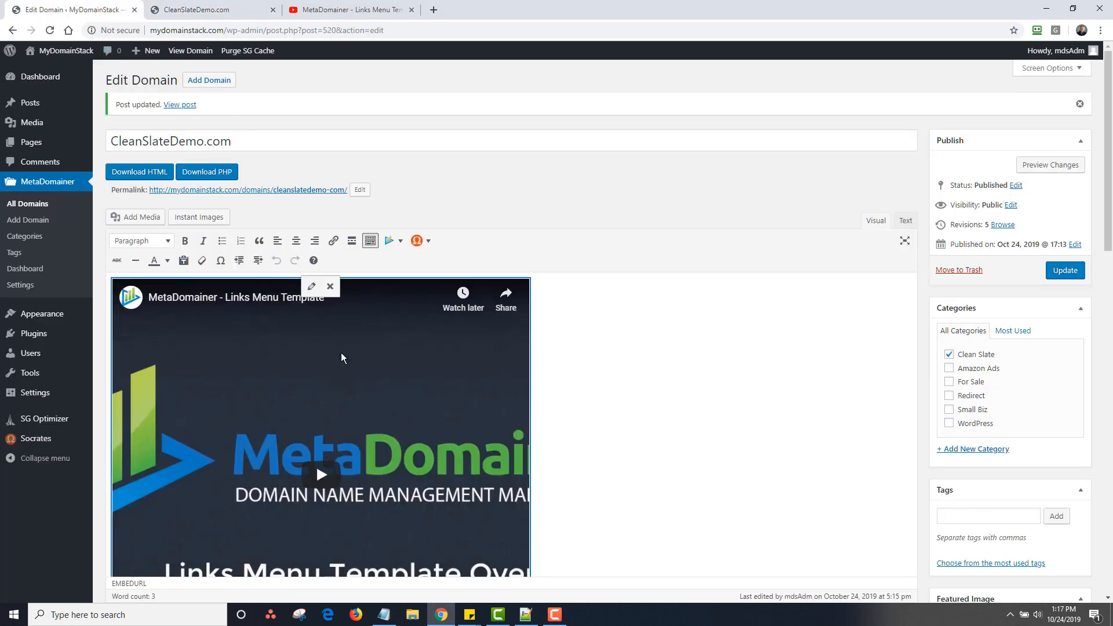
key(Delete)
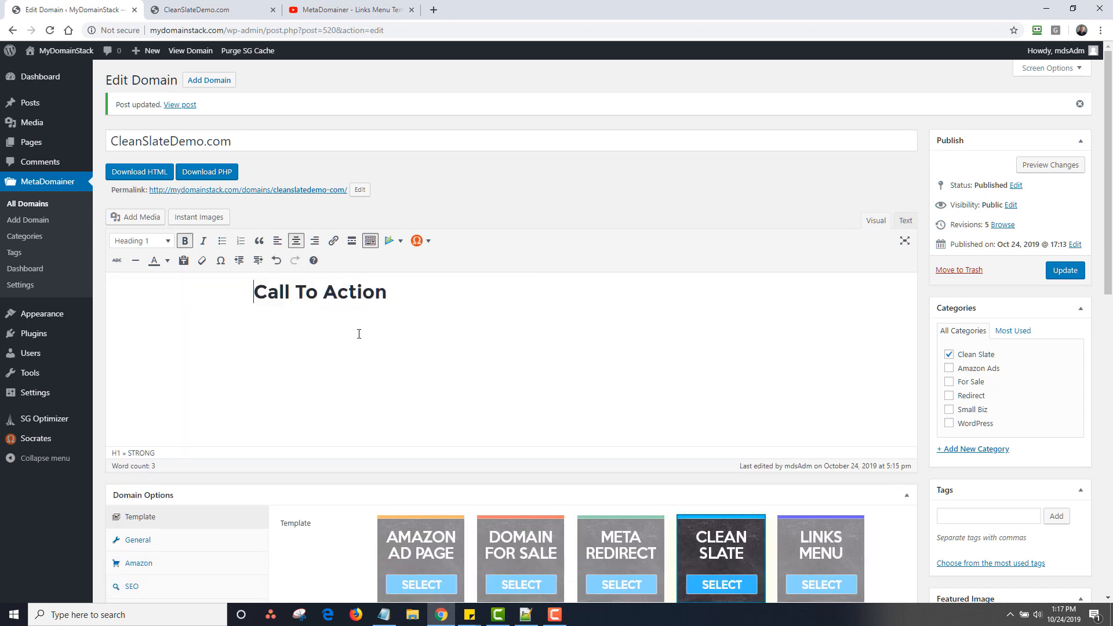
Open simple3x.com in a new browser tab
click(432, 11)
text(simpl)
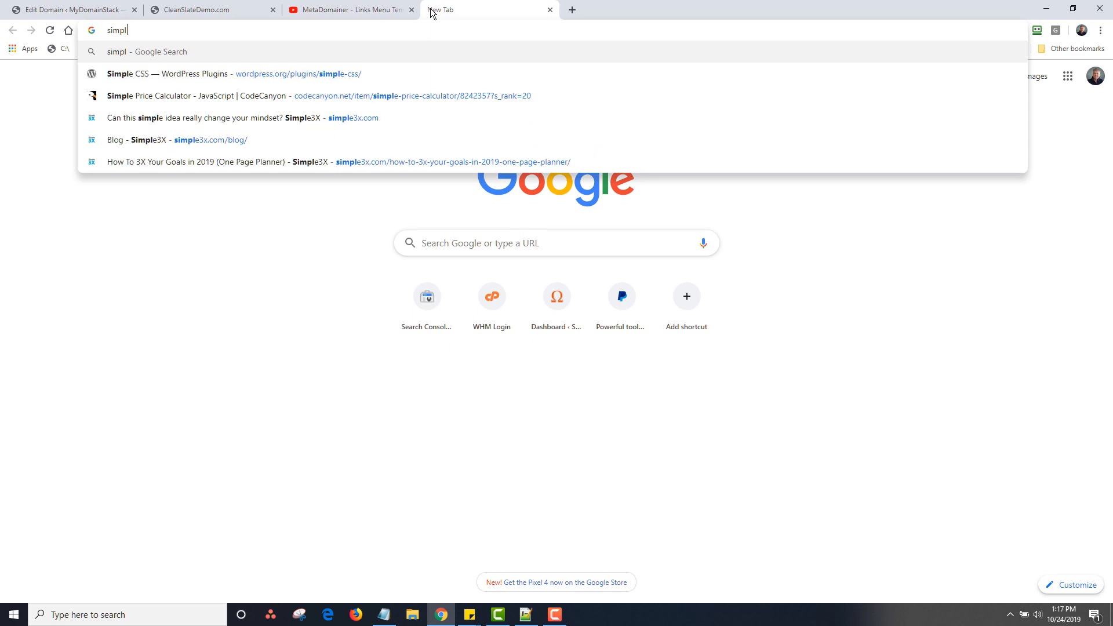
text(3)
key(BackSpace)
text(e)
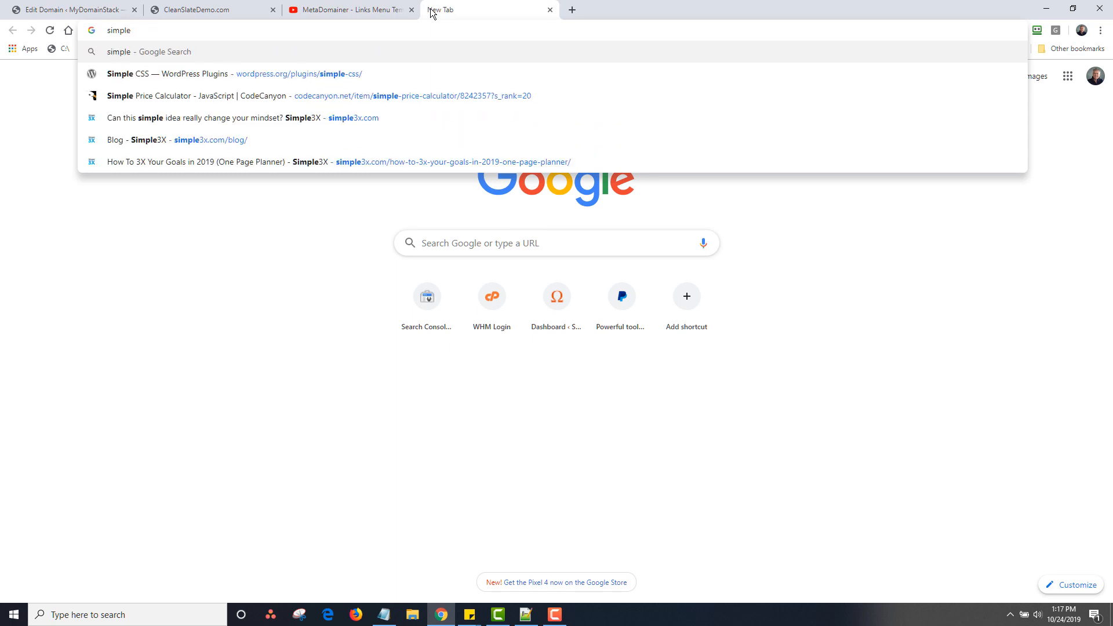
text(3x.)
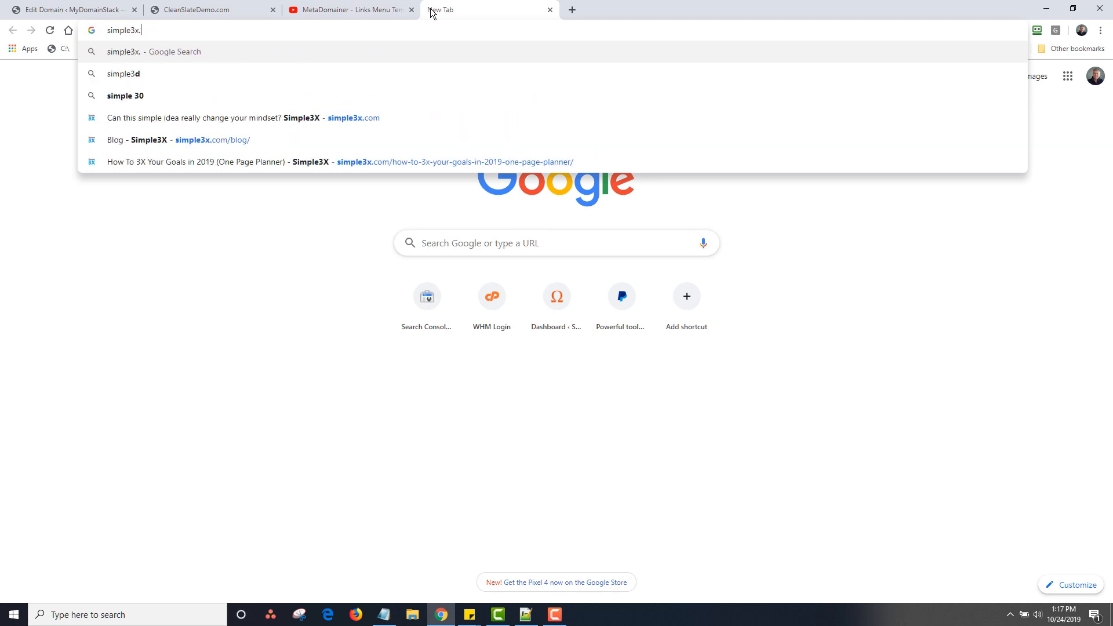
key(Return)
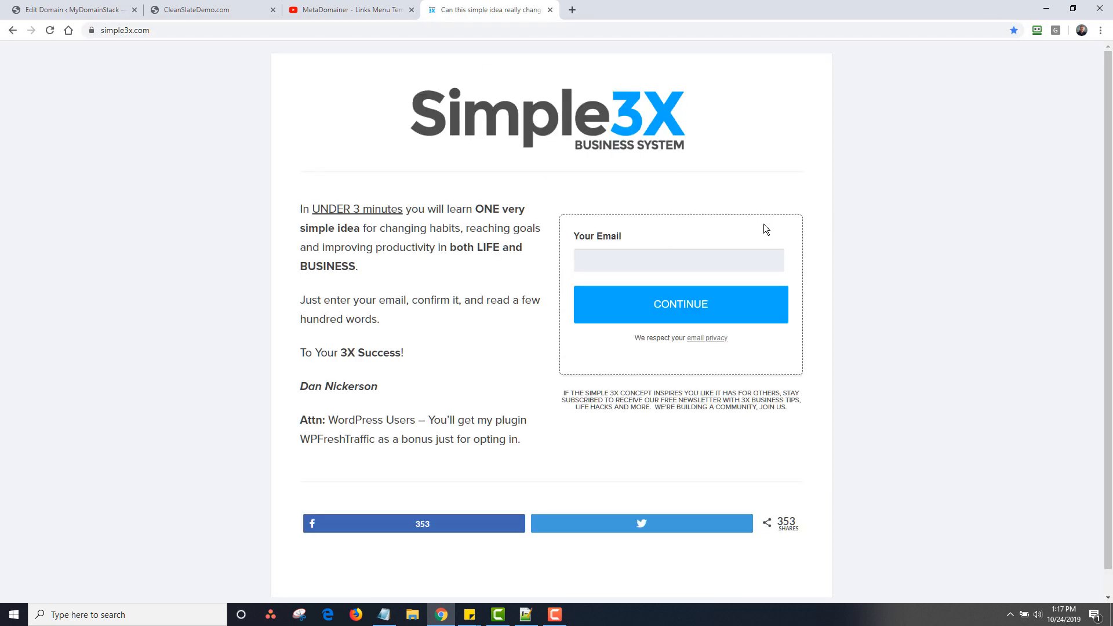
View the simple3x.com page source and copy its AWeber opt-in form code, from the form div through the script
right_click(161, 167)
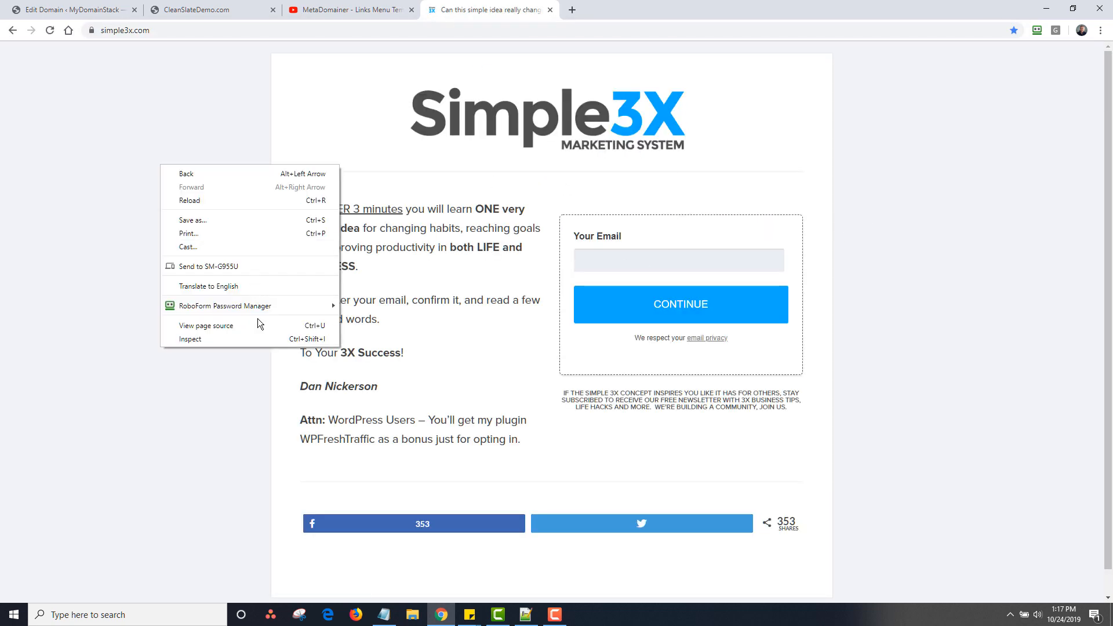
click(257, 320)
drag(1107, 125, 1096, 511)
right_click(1073, 379)
click(811, 316)
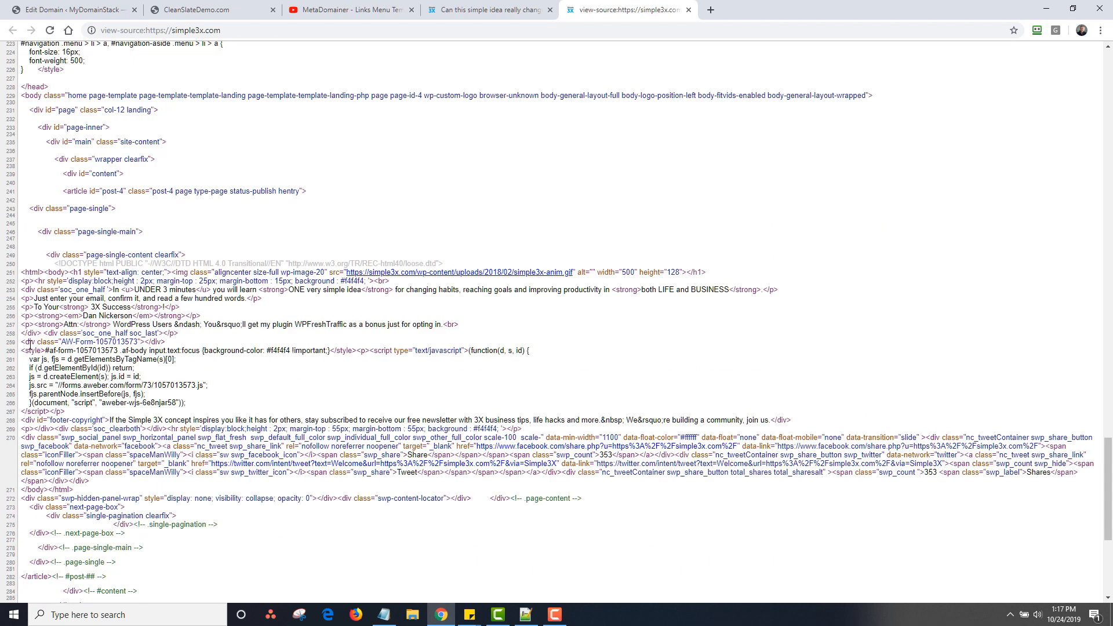
drag(23, 342, 68, 414)
key(ctrl+c)
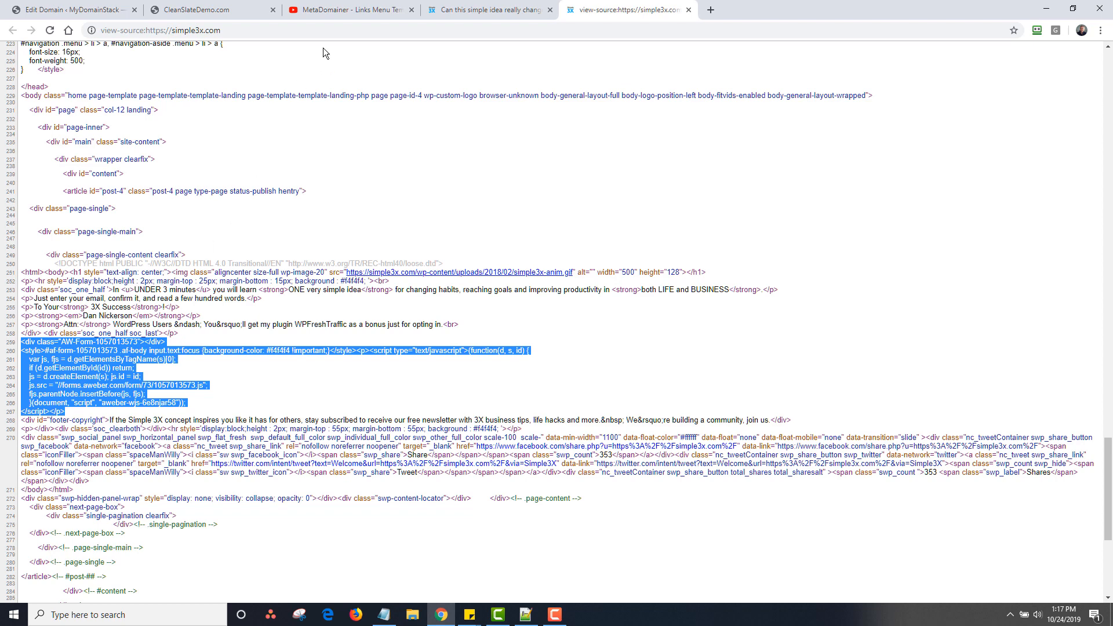
Replace the "Call To Action" heading with the copied opt-in form code in the domain's HTML source and trim the trailing paragraph tag
click(83, 9)
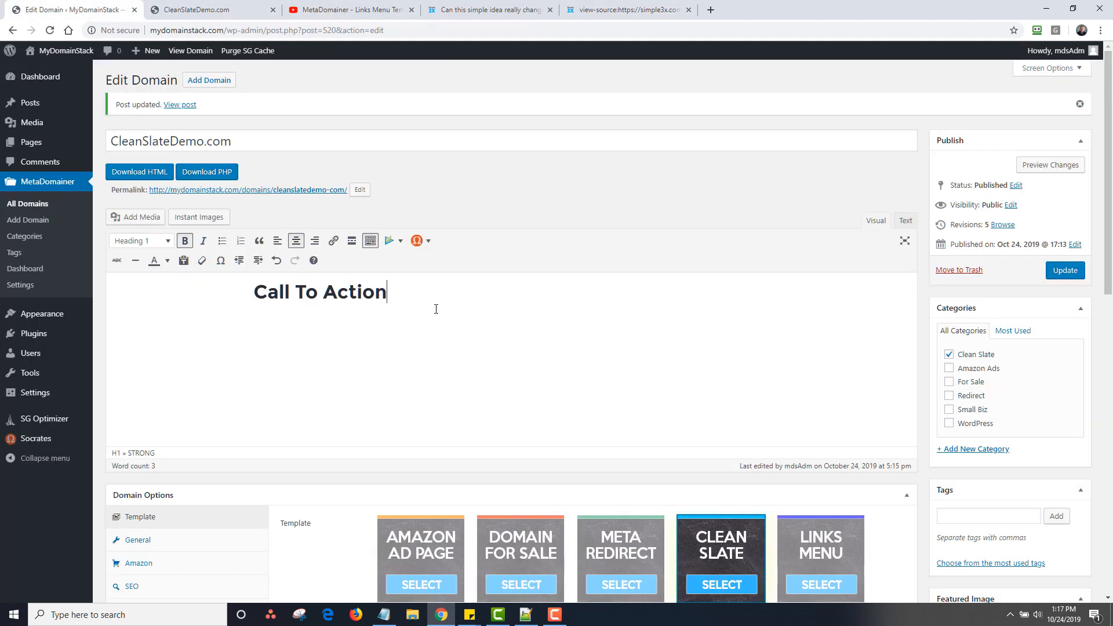
drag(435, 308, 244, 299)
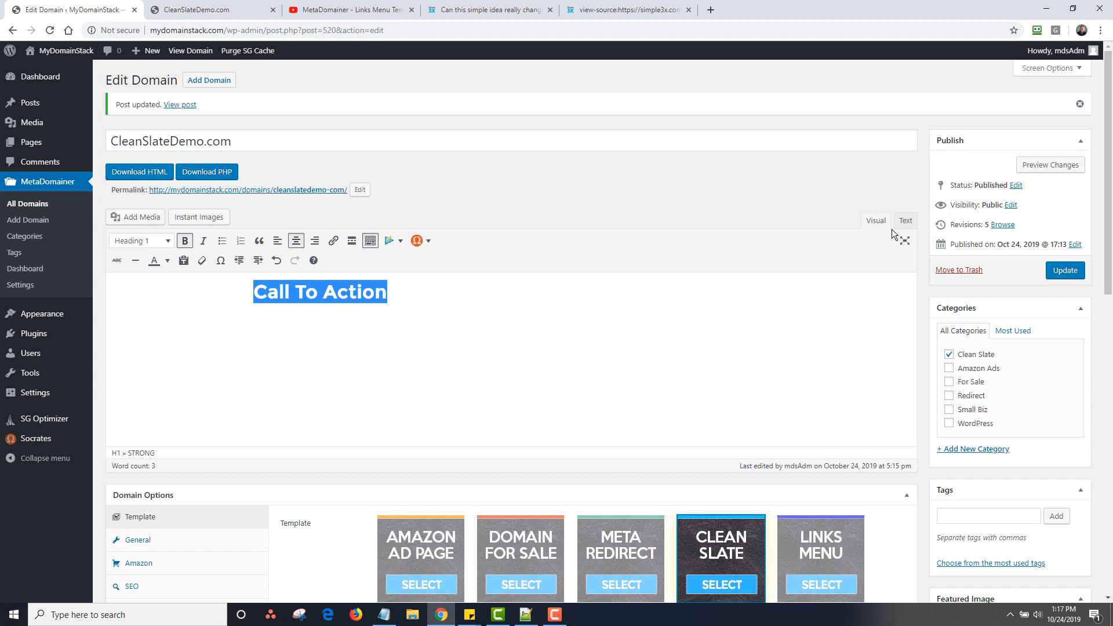
key(BackSpace)
click(906, 220)
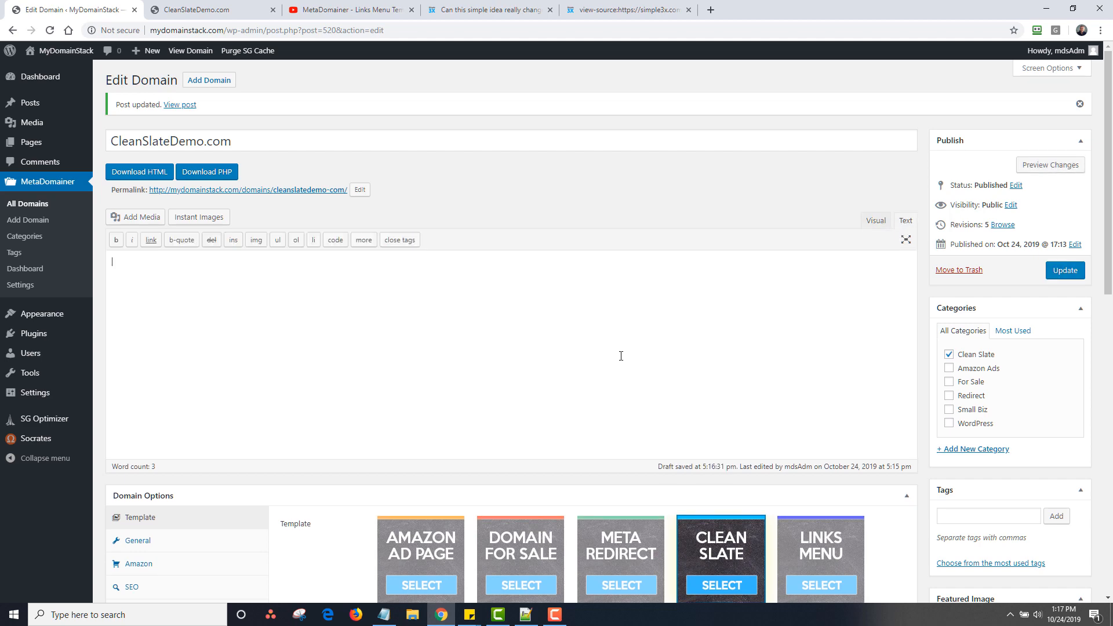
key(ctrl+v)
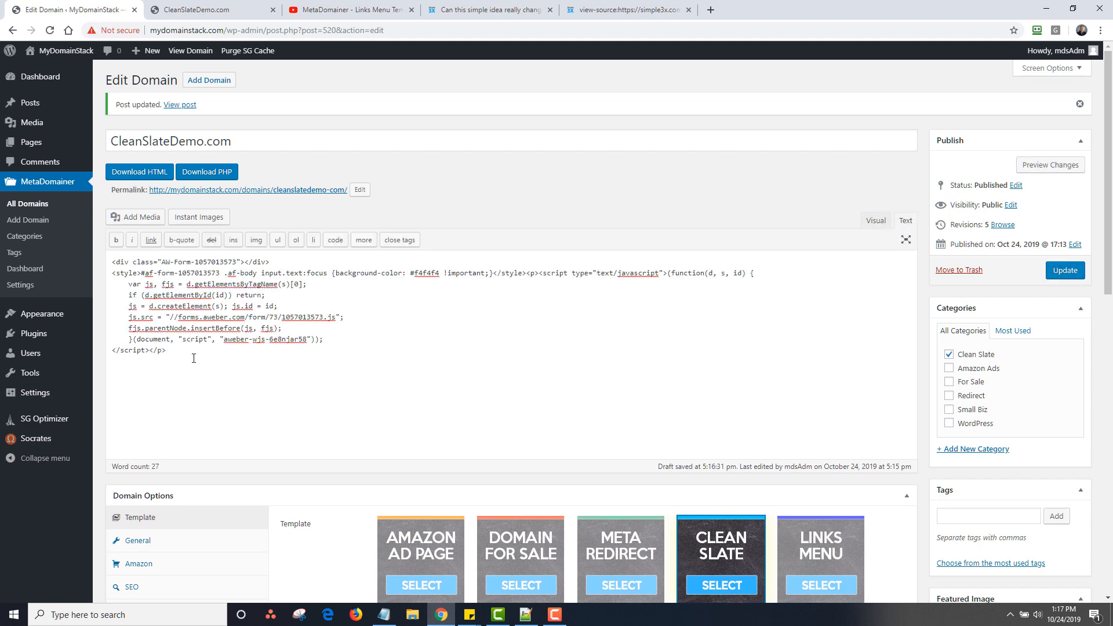
key(BackSpace)
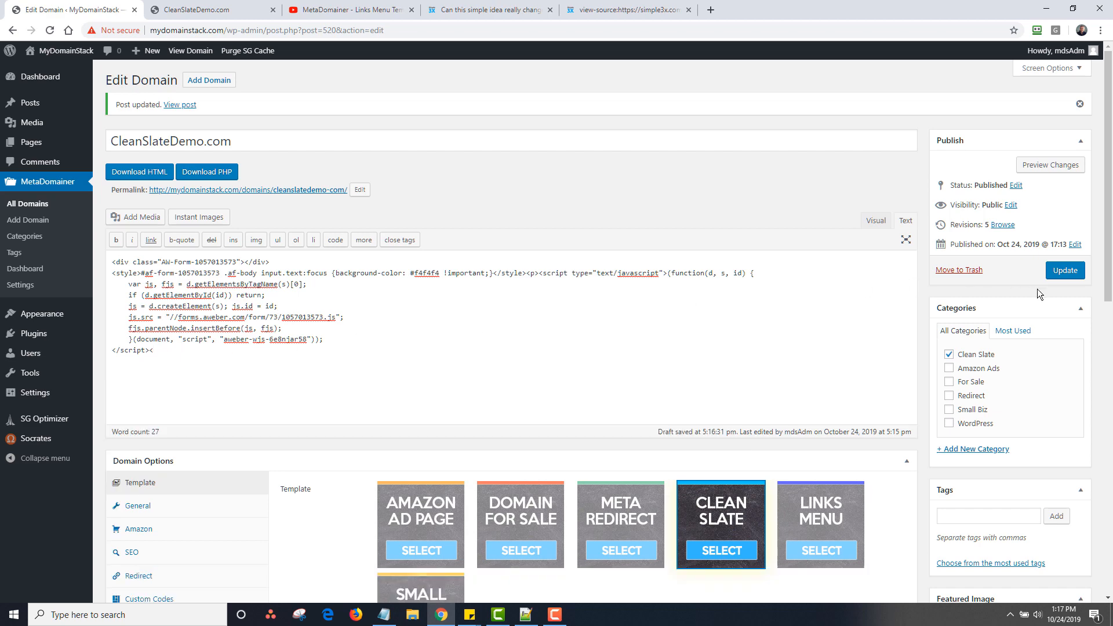
Update the domain and reload its live page to check the embedded opt-in form
click(1064, 270)
click(191, 13)
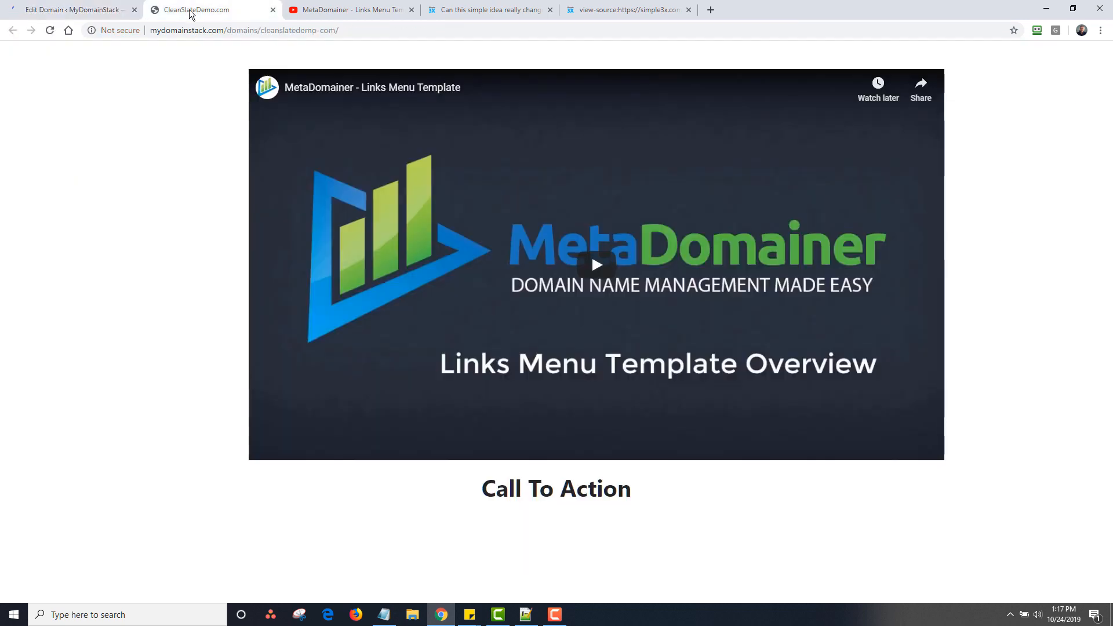
click(51, 31)
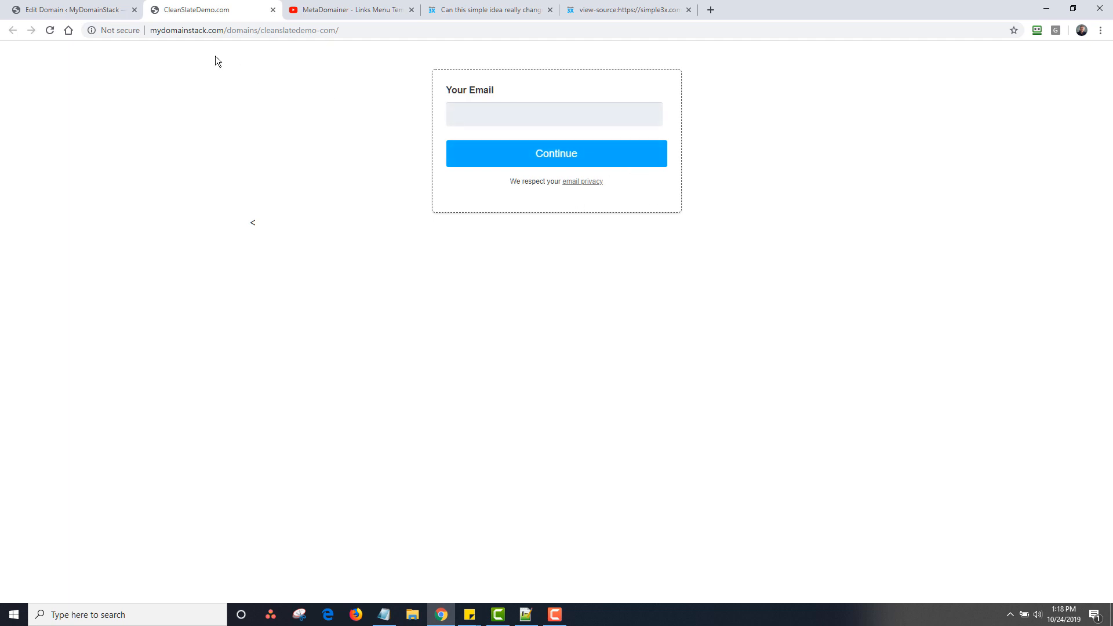
Clear the form code from the domain's content and insert a MetaDomainer Section Multiple Columns shortcode in visual mode
click(76, 10)
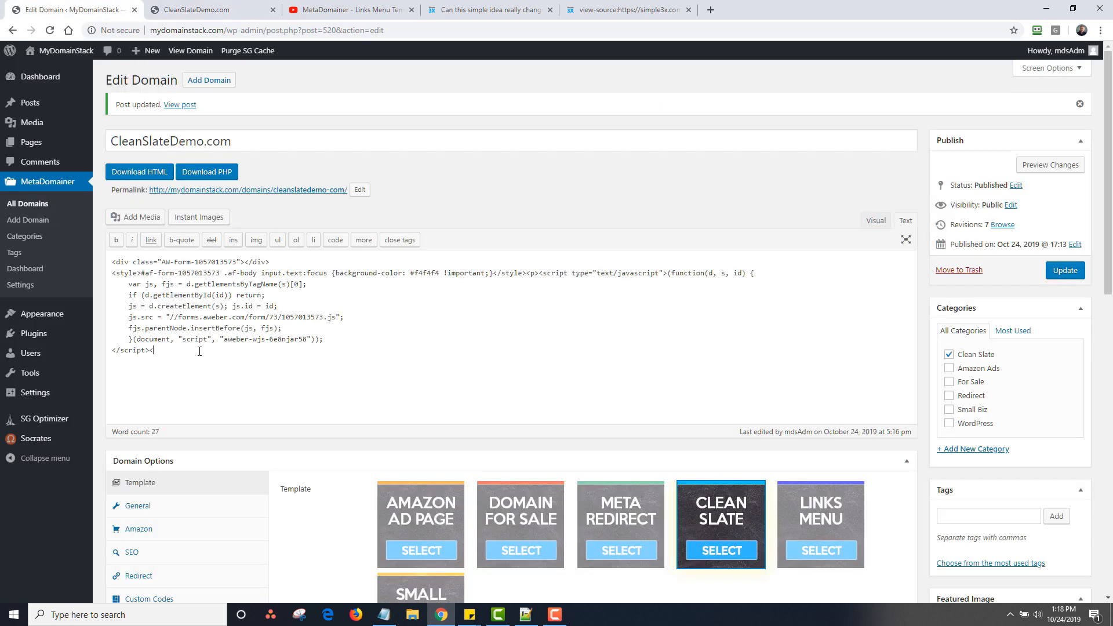
drag(200, 351, 94, 262)
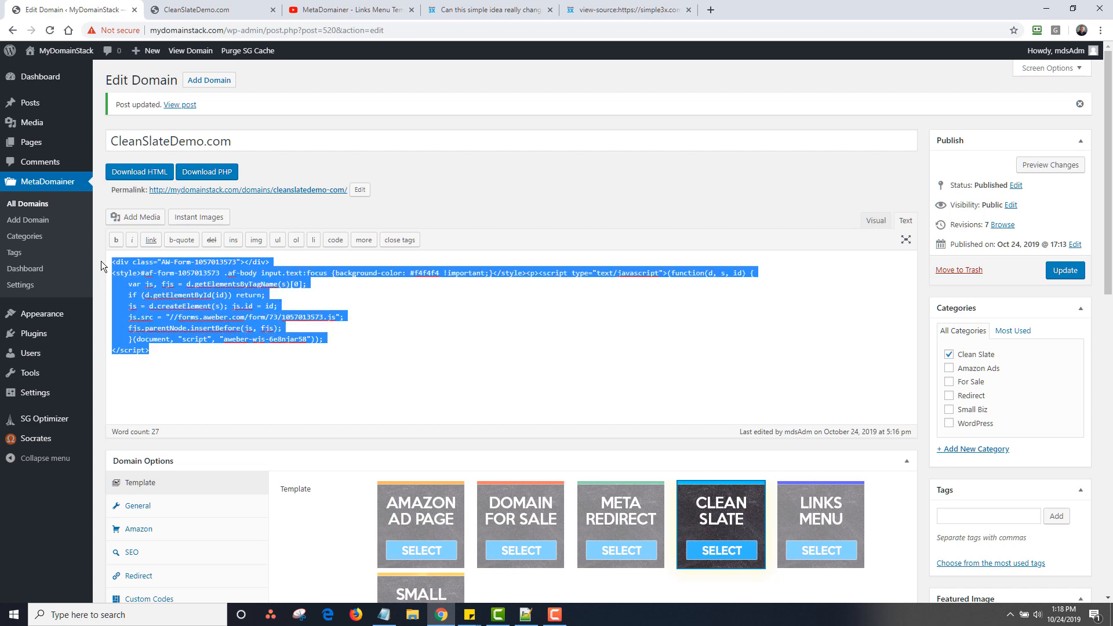
key(BackSpace)
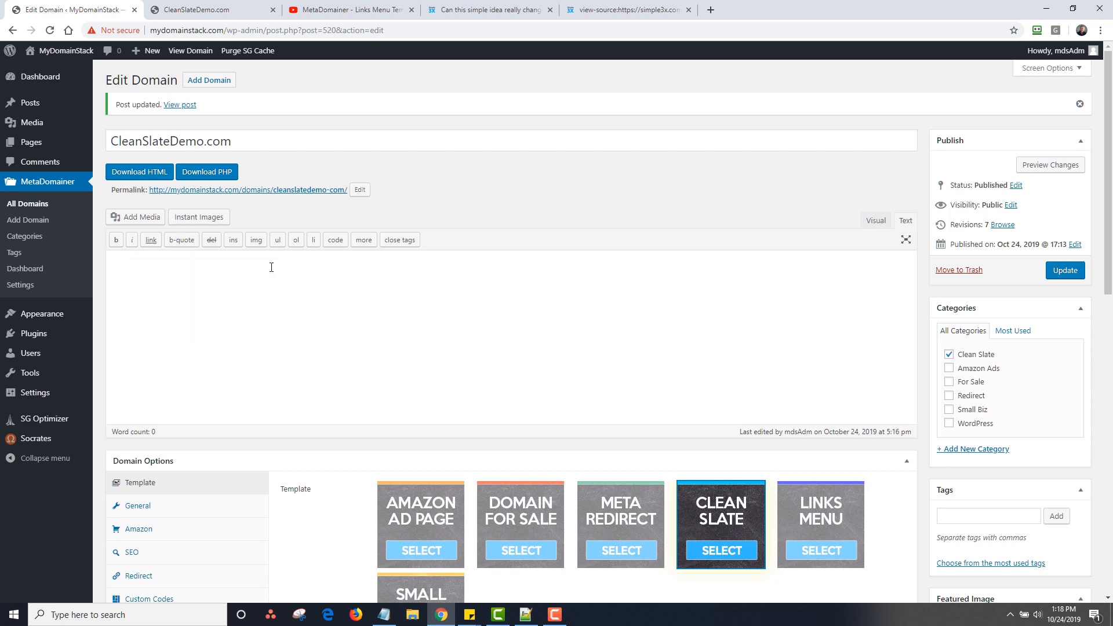
click(876, 221)
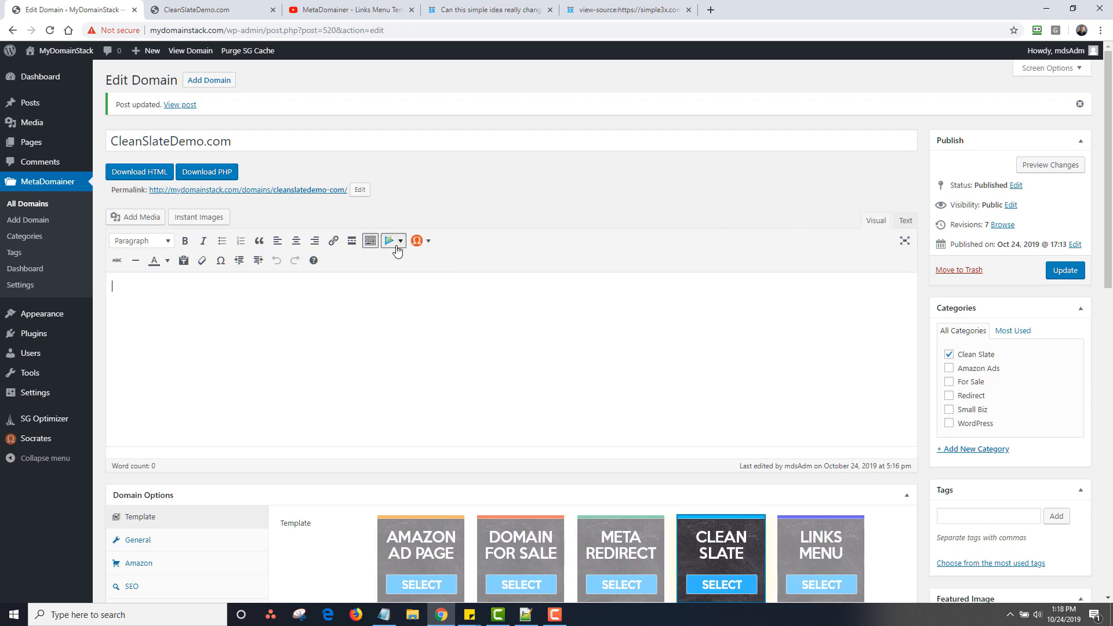
click(399, 241)
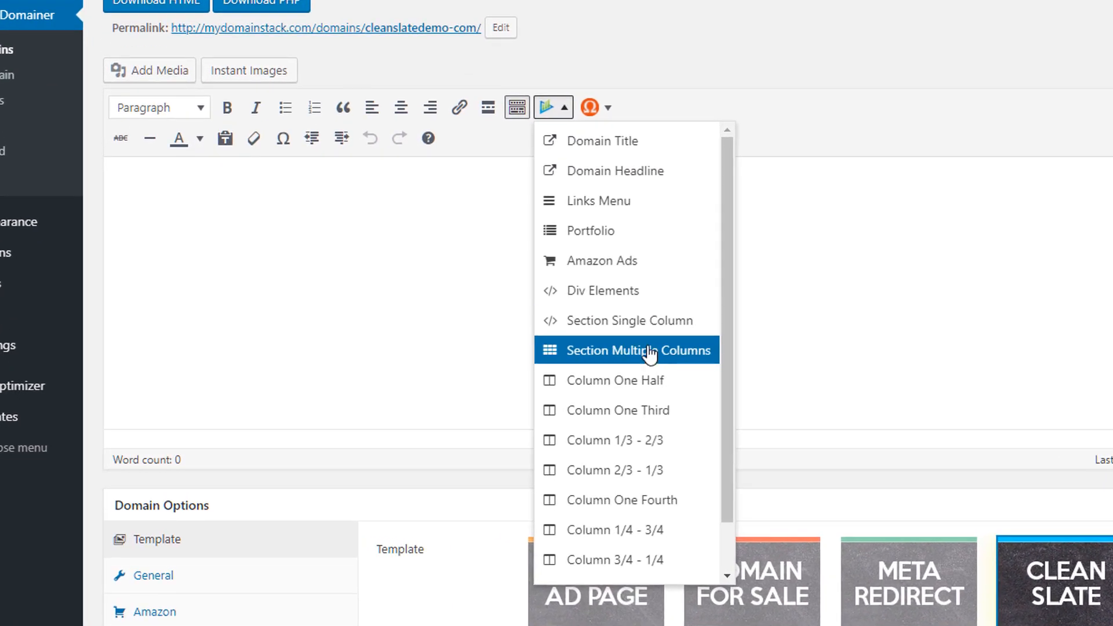
click(650, 352)
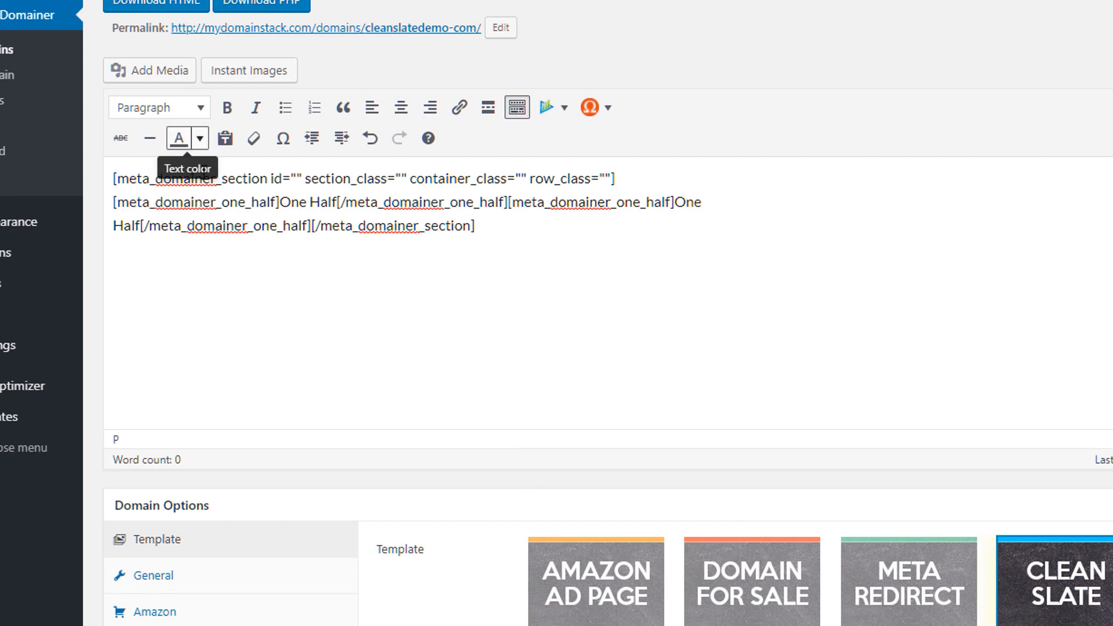
Insert Lorem Content filler text at the start of the first one-half column, in place of its "One Half" placeholder
double_click(290, 203)
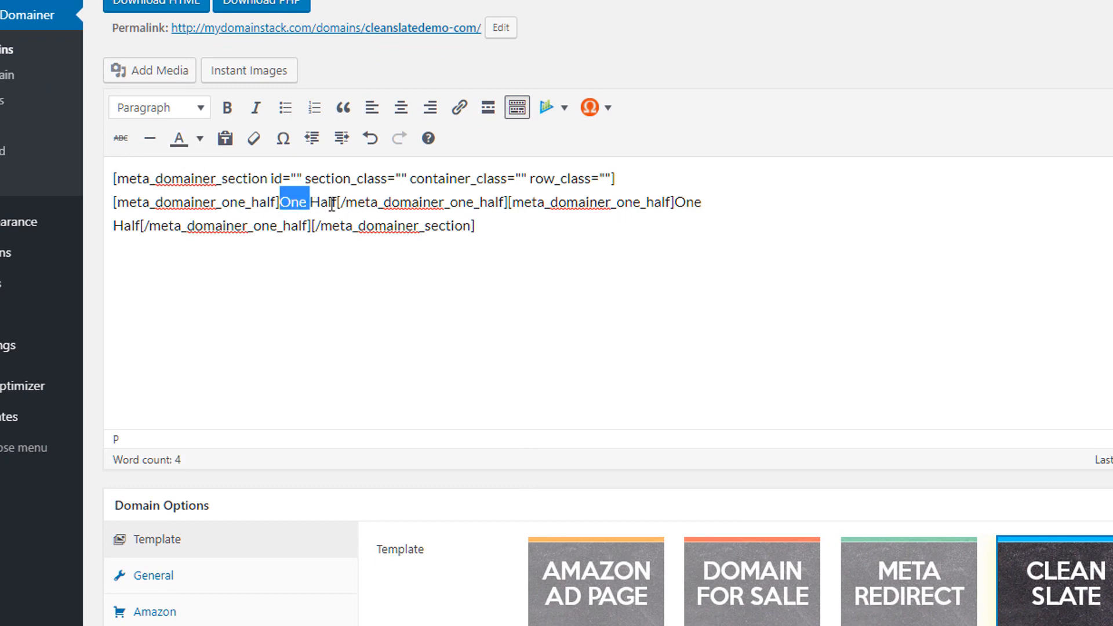
click(285, 203)
key(BackSpace)
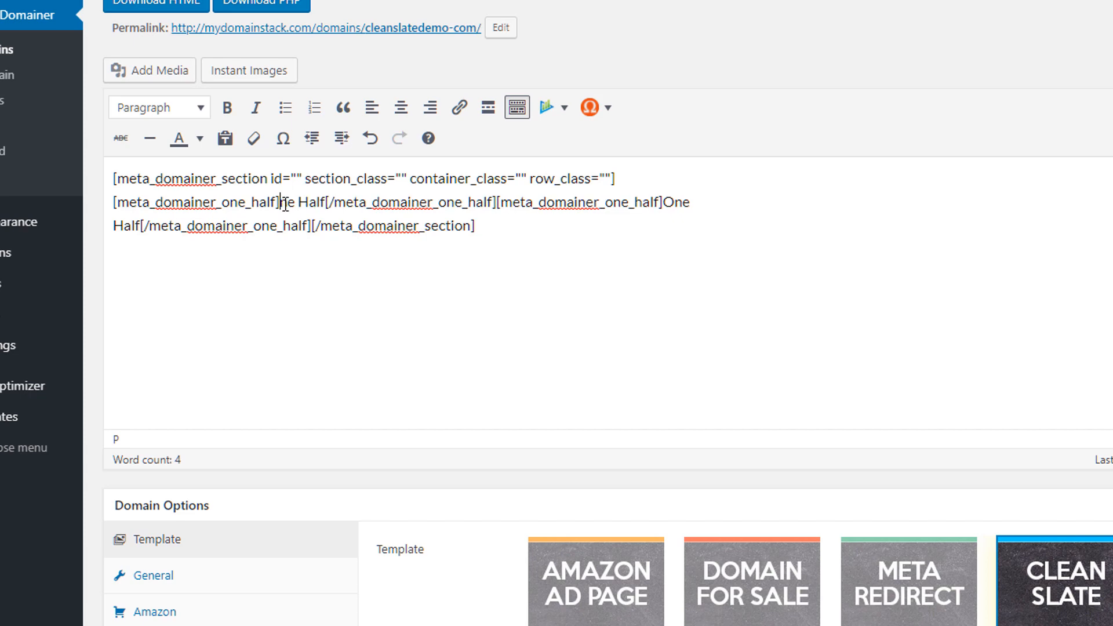
click(595, 111)
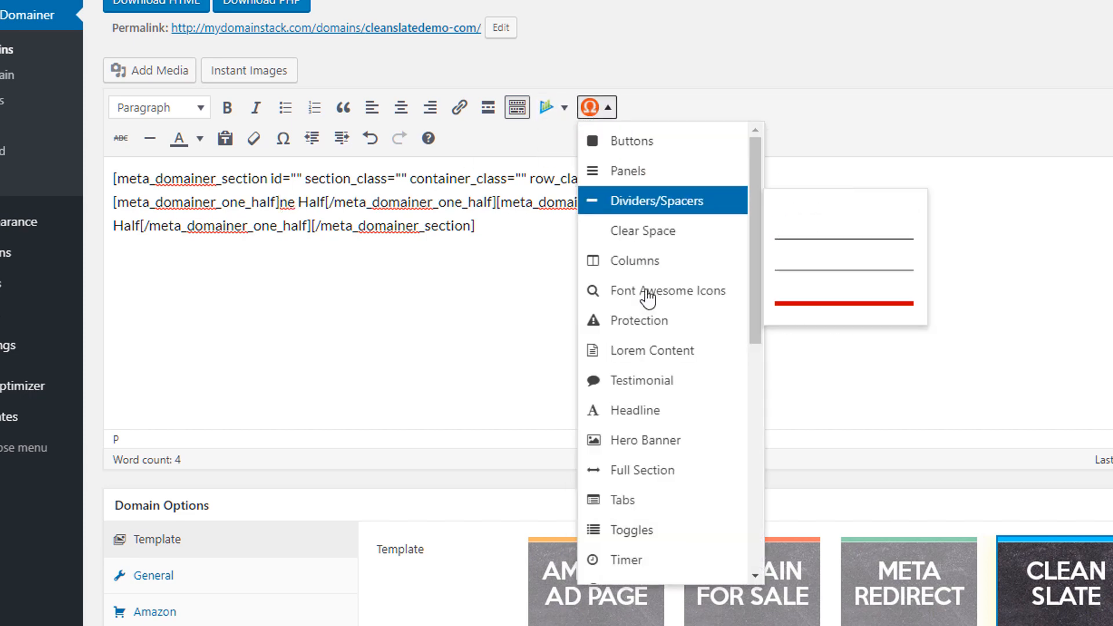
click(668, 351)
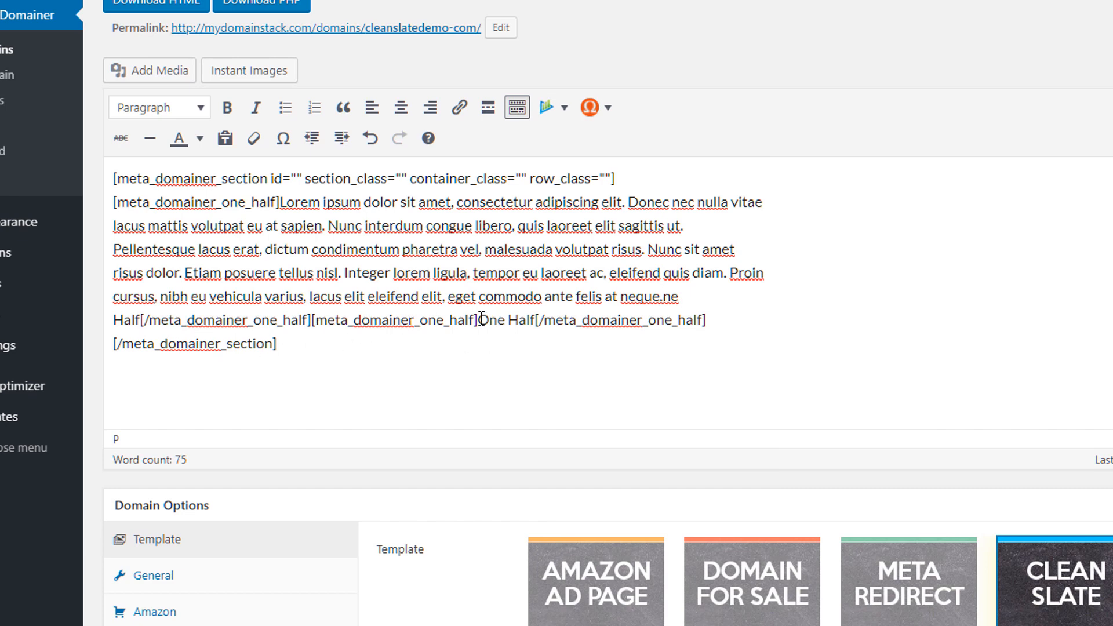
Replace the second one-half column's placeholder with the copied AWeber opt-in form code in the HTML source
drag(478, 320, 534, 321)
key(BackSpace)
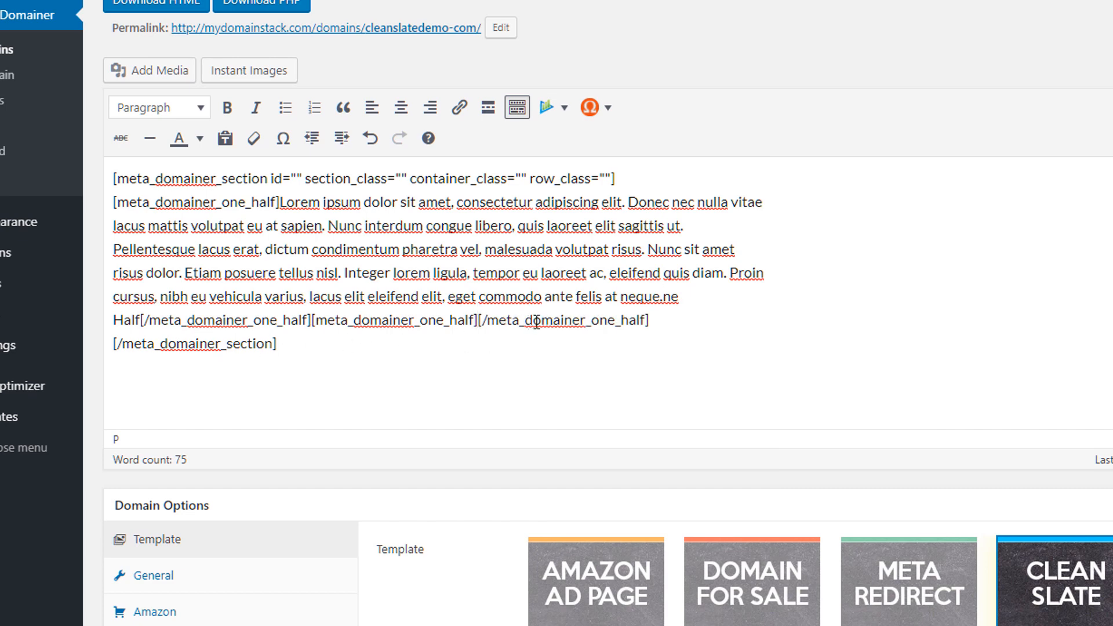
text(sdfssd)
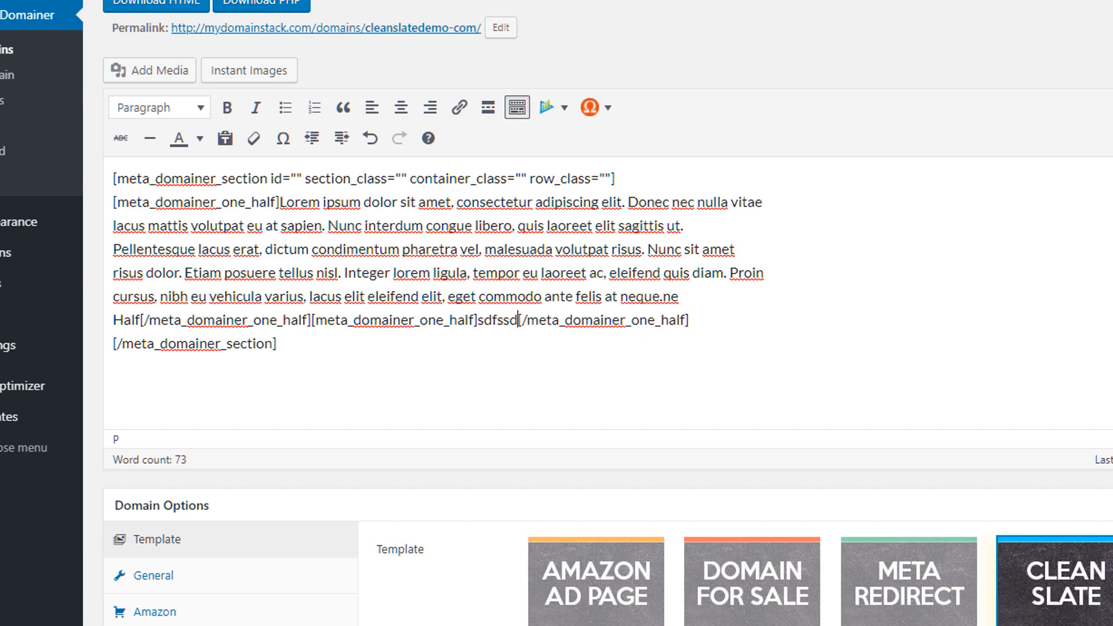
click(1111, 78)
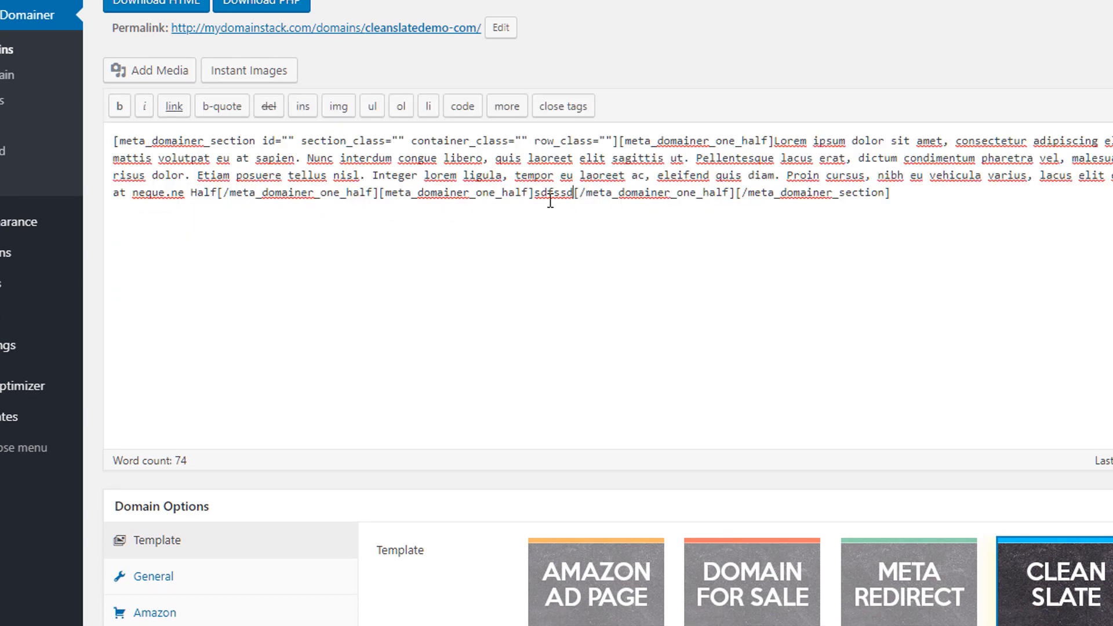
drag(534, 197, 574, 199)
key(ctrl+v)
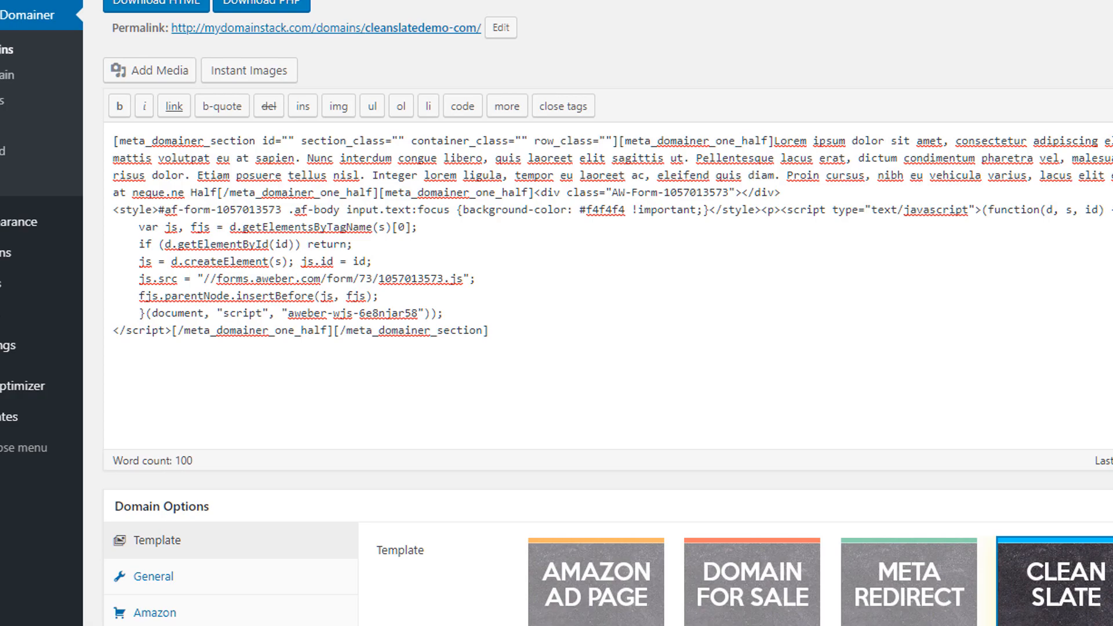
Update the domain, reload its live page and resize the browser window to check the two-column layout
click(196, 9)
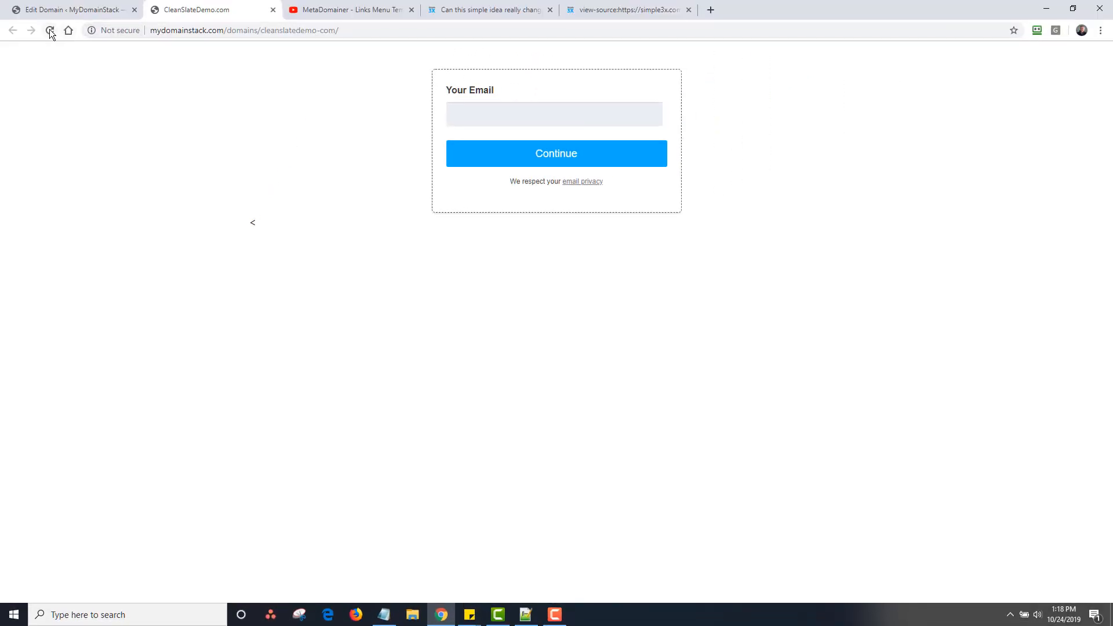
click(50, 31)
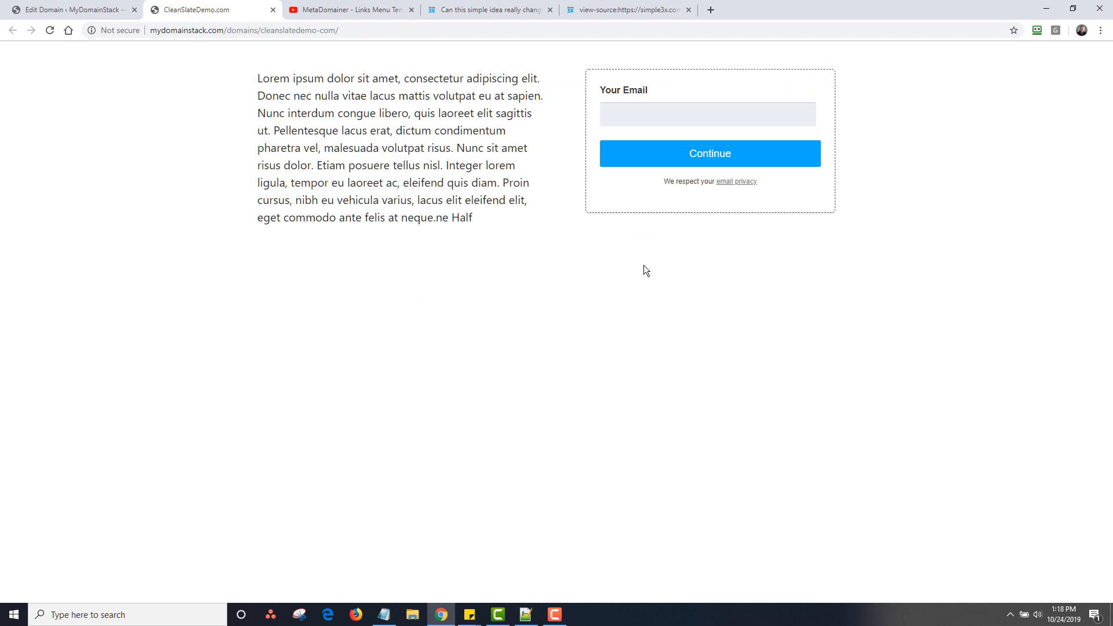
click(1073, 8)
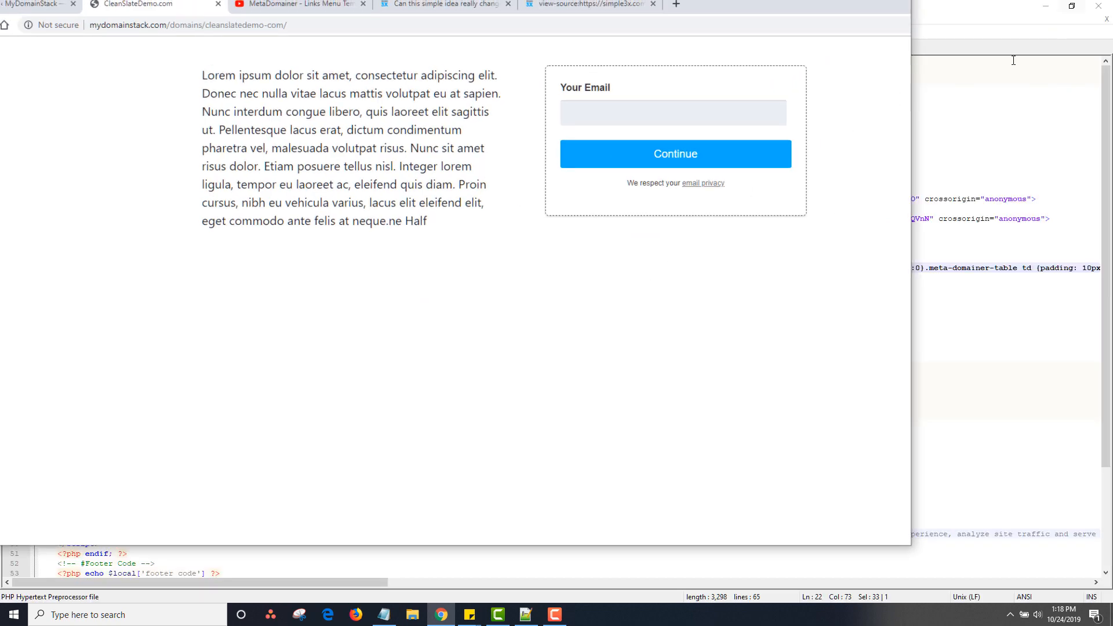
drag(917, 199, 960, 299)
click(928, 24)
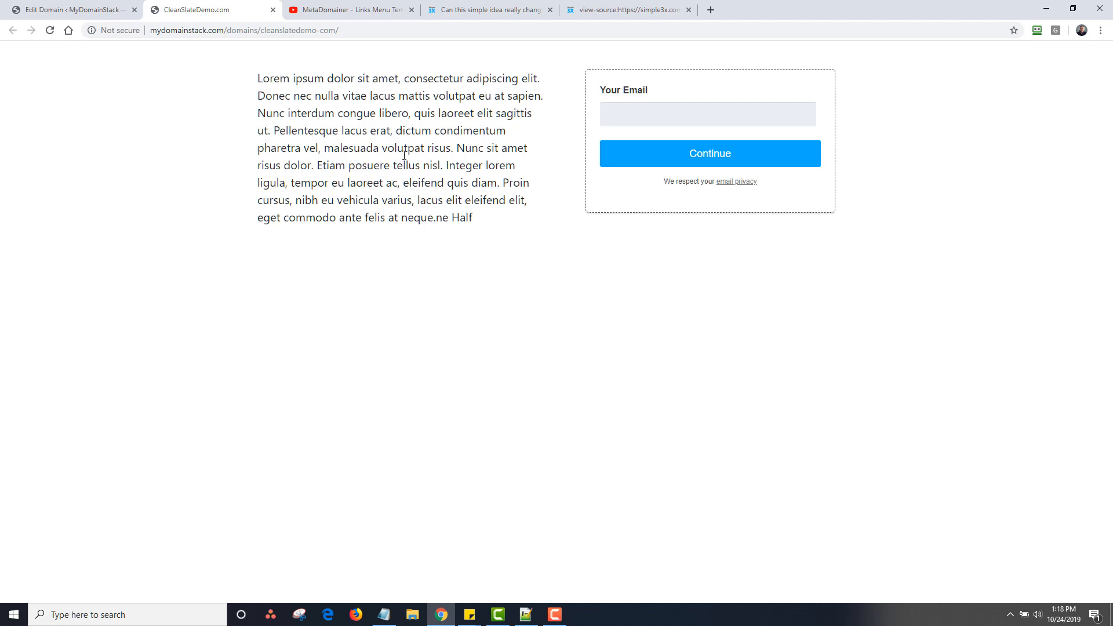
Insert a MetaDomainer headline shortcode reading "Domain Is For Sale" above the two-column section in visual mode
click(69, 9)
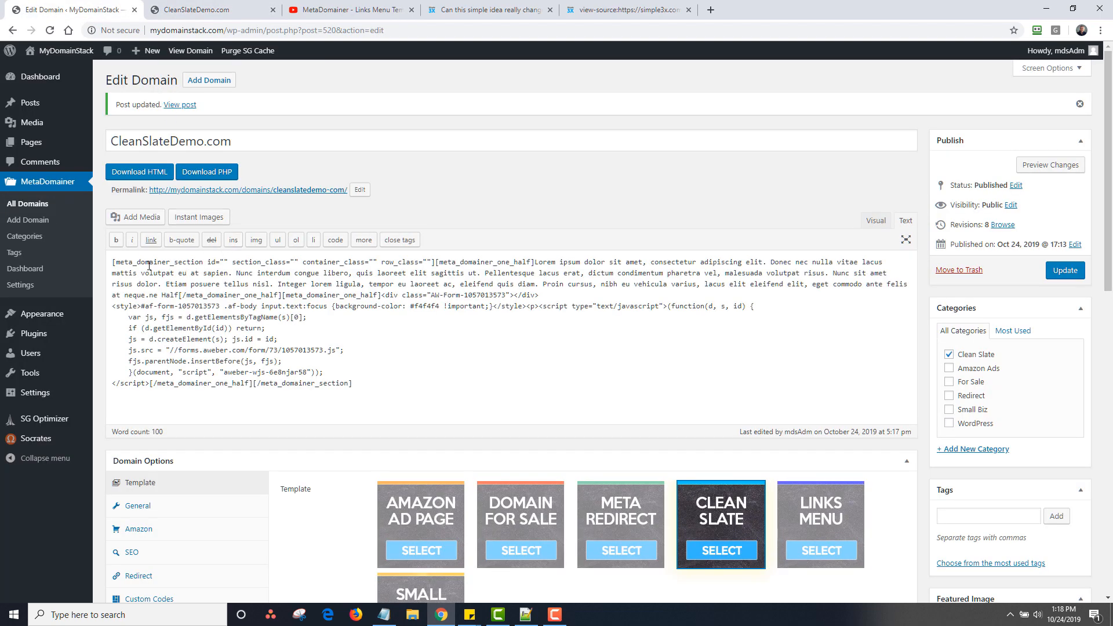
click(113, 262)
key(Return)
key(Return)
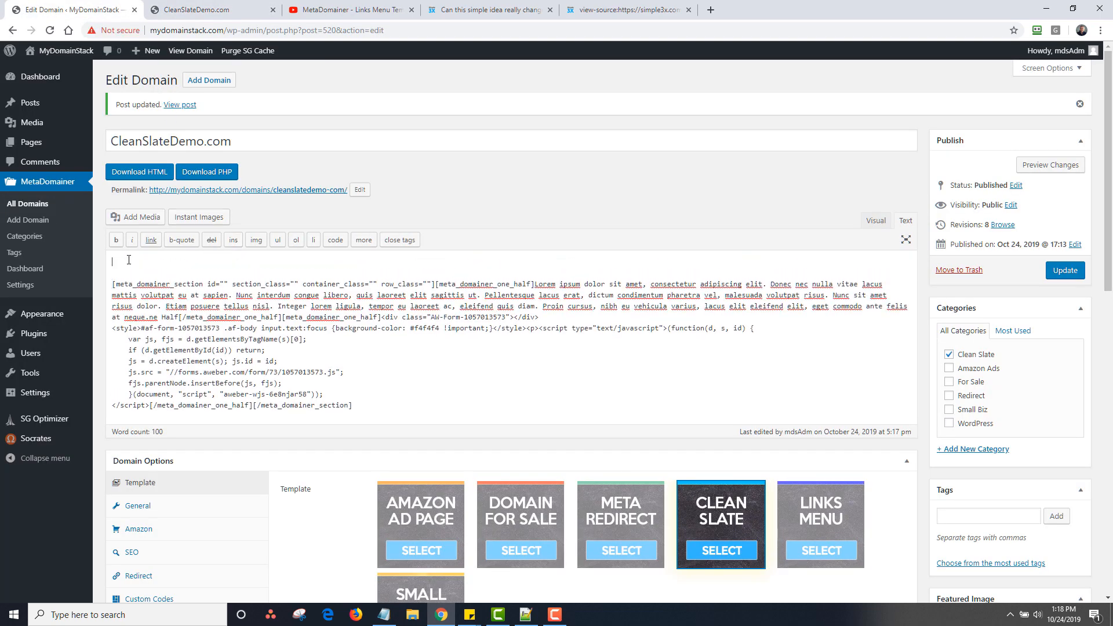
click(129, 260)
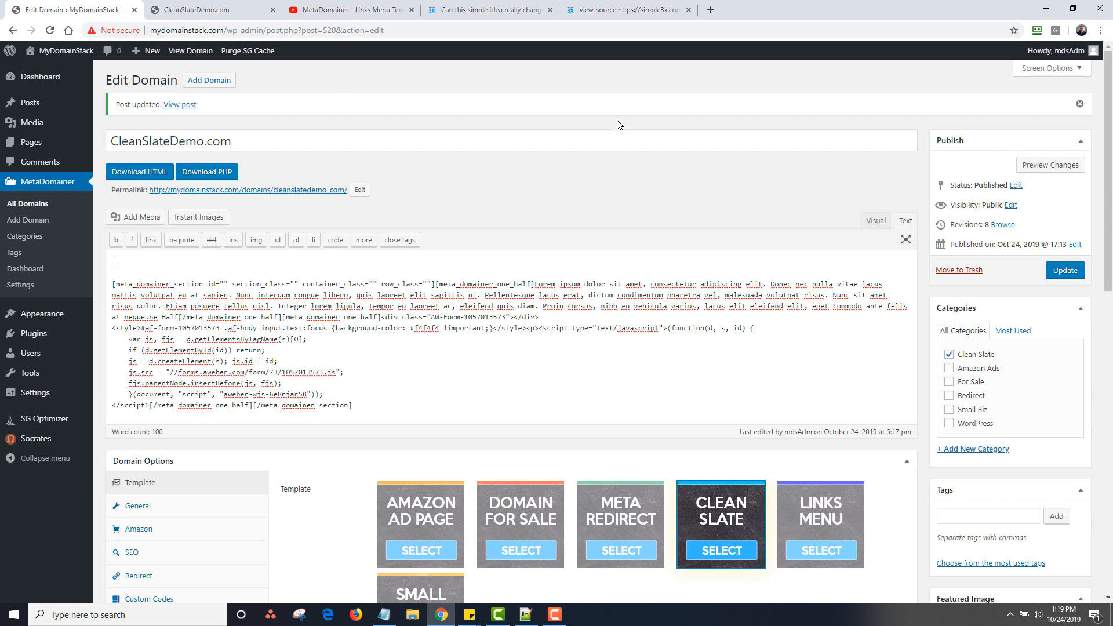
click(876, 220)
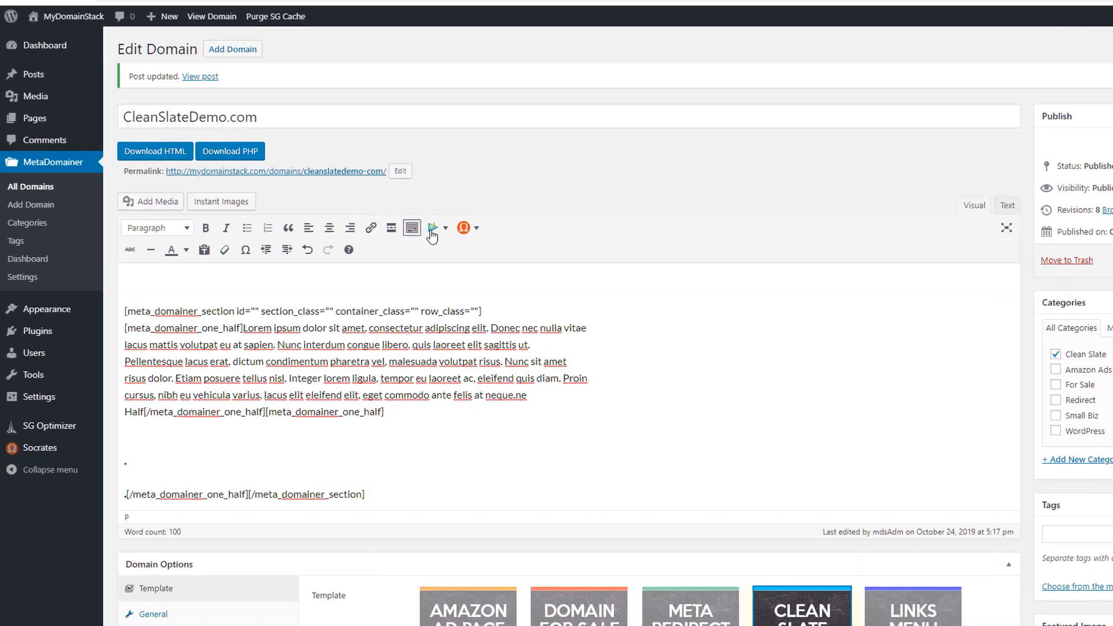
click(390, 241)
click(413, 283)
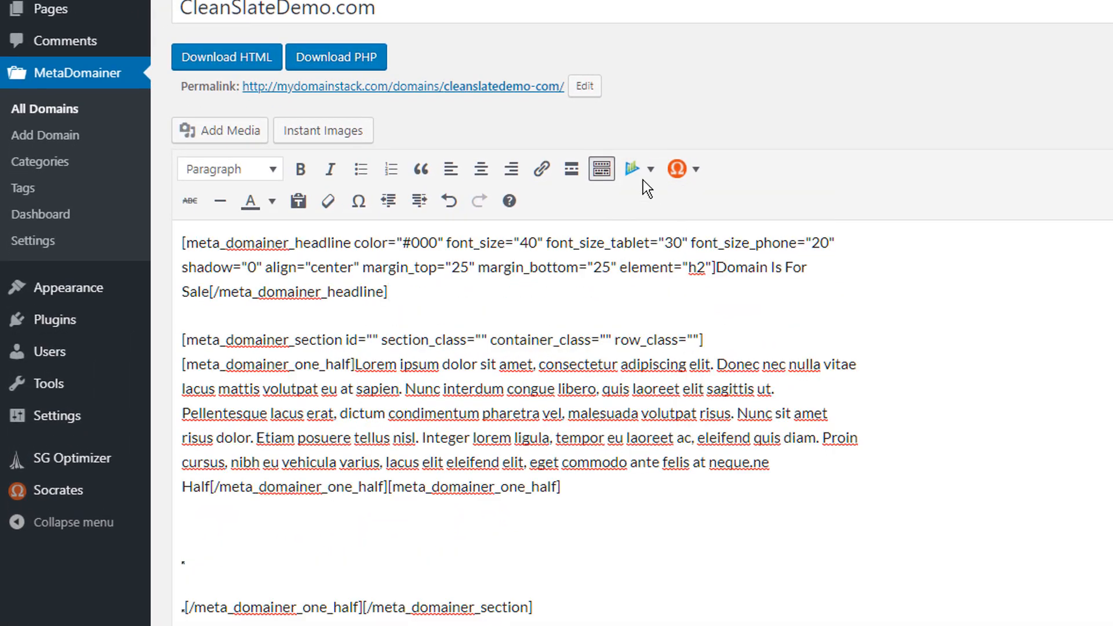
Update the domain and reload its live page to check the headline above the columns
click(719, 269)
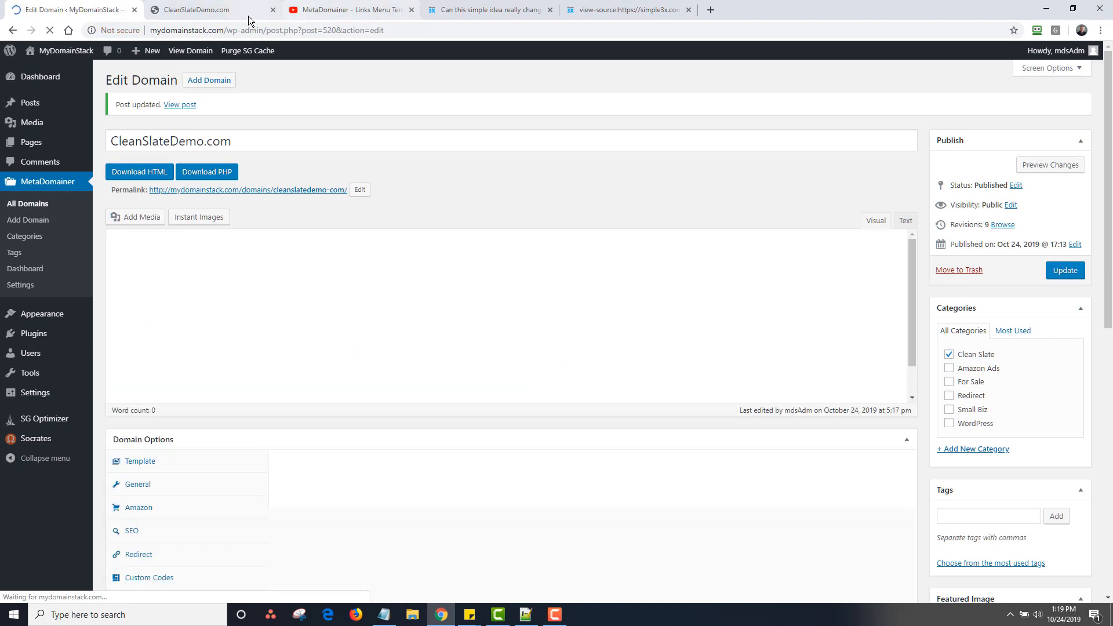
click(222, 11)
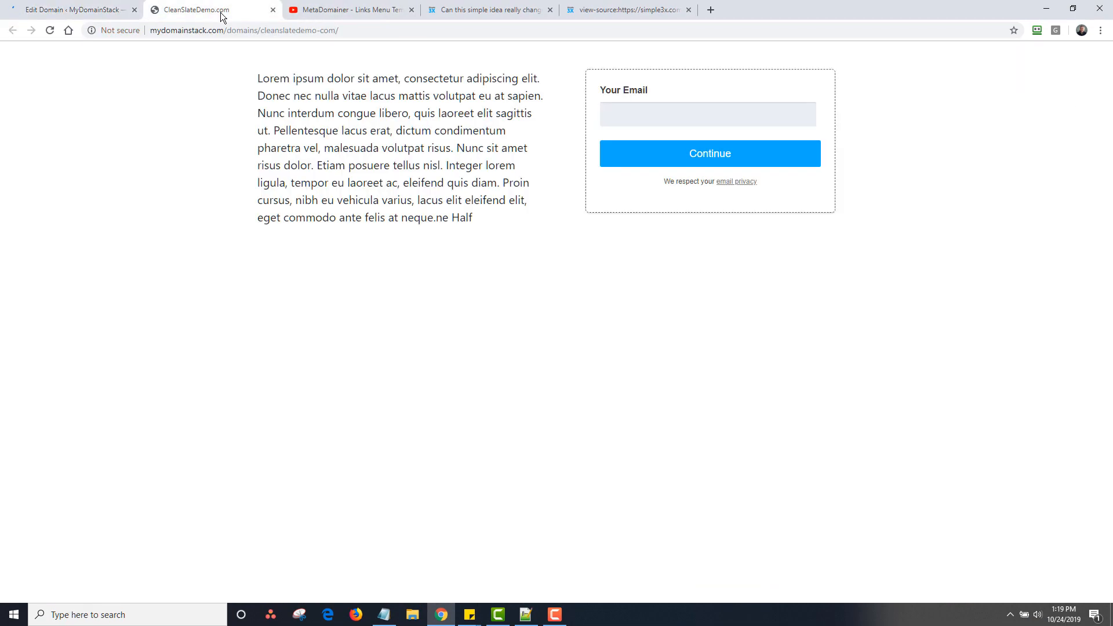
click(51, 30)
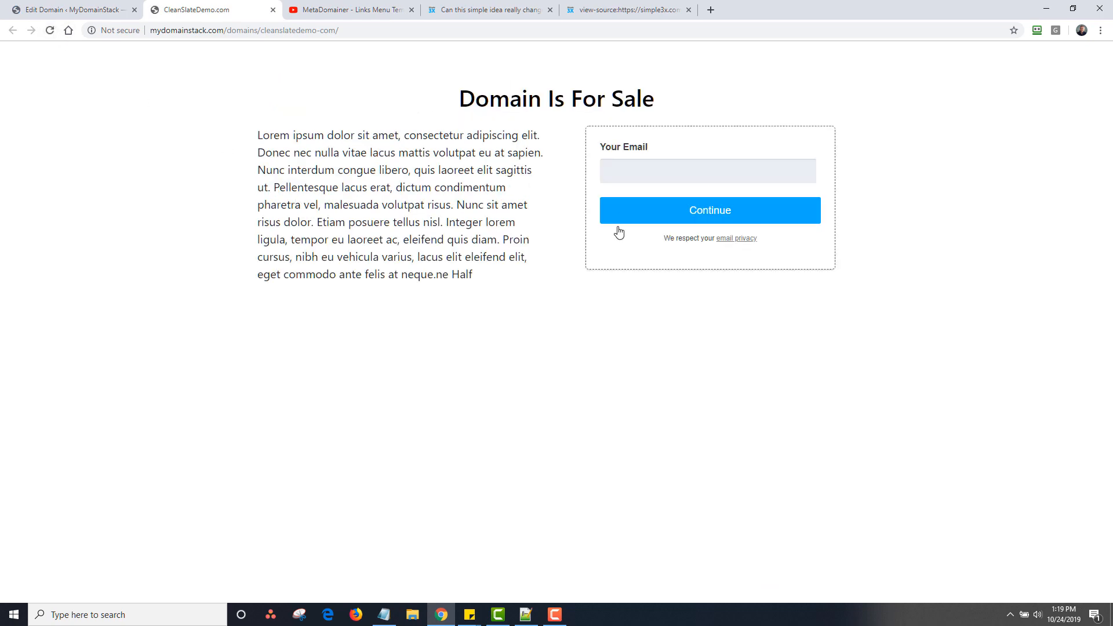
Add a horizontal line between the headline shortcode and the two-column section in the domain's content
click(110, 10)
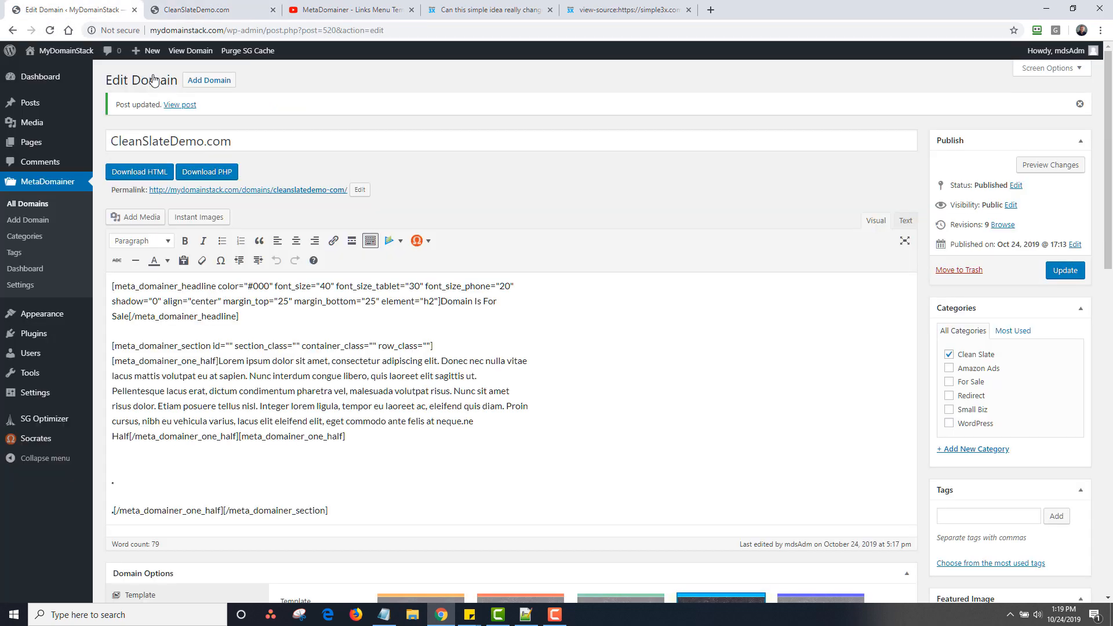
click(302, 312)
key(Return)
click(136, 260)
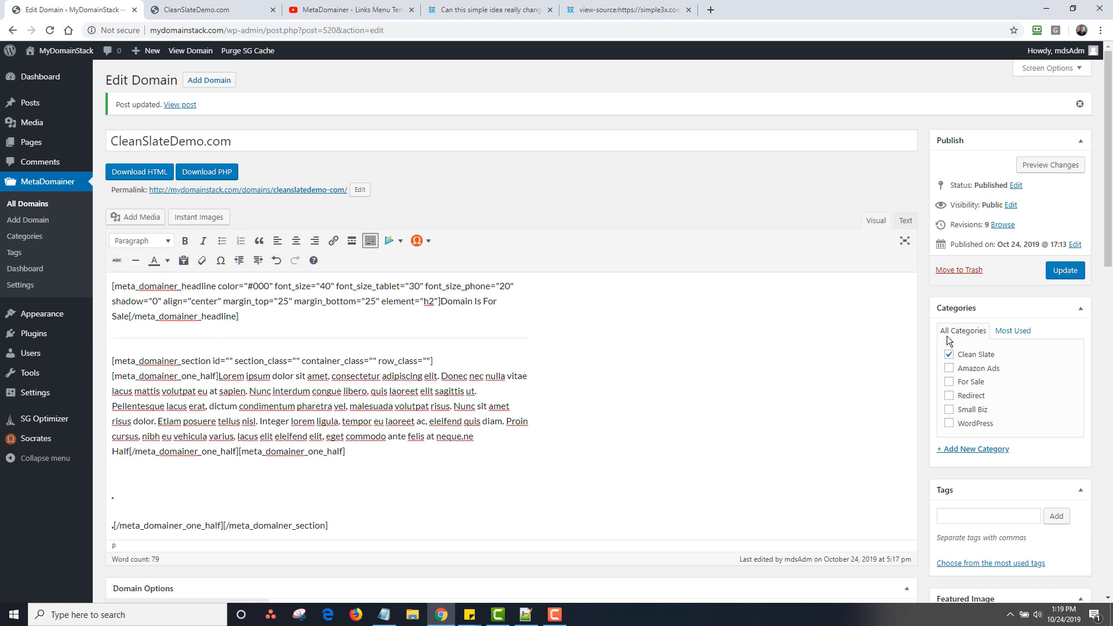
Save the domain and reload its live page to check the horizontal line below the headline
click(1065, 270)
click(203, 10)
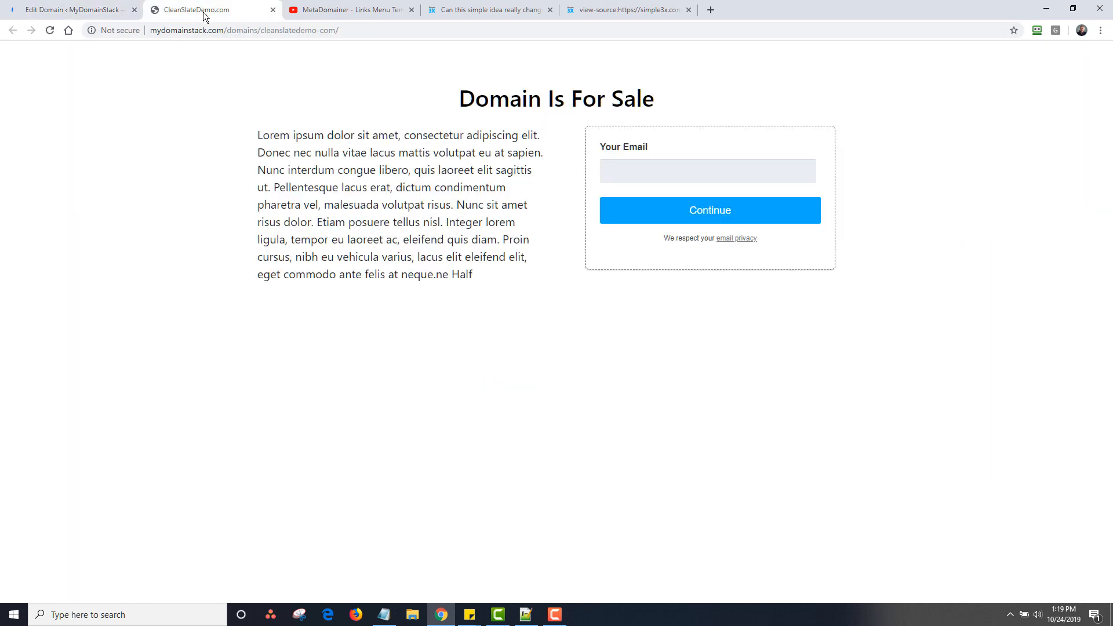
click(50, 30)
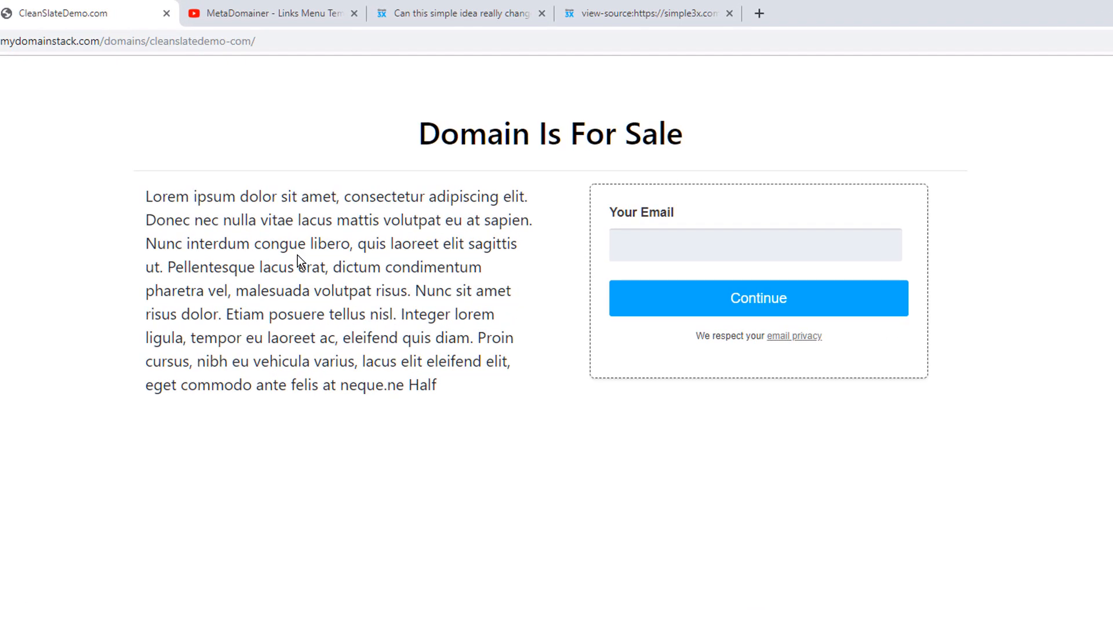
Copy the simple3x.com intro text, from "In UNDER 3 minutes" through "just for opting in.", and return to the domain editor
click(455, 16)
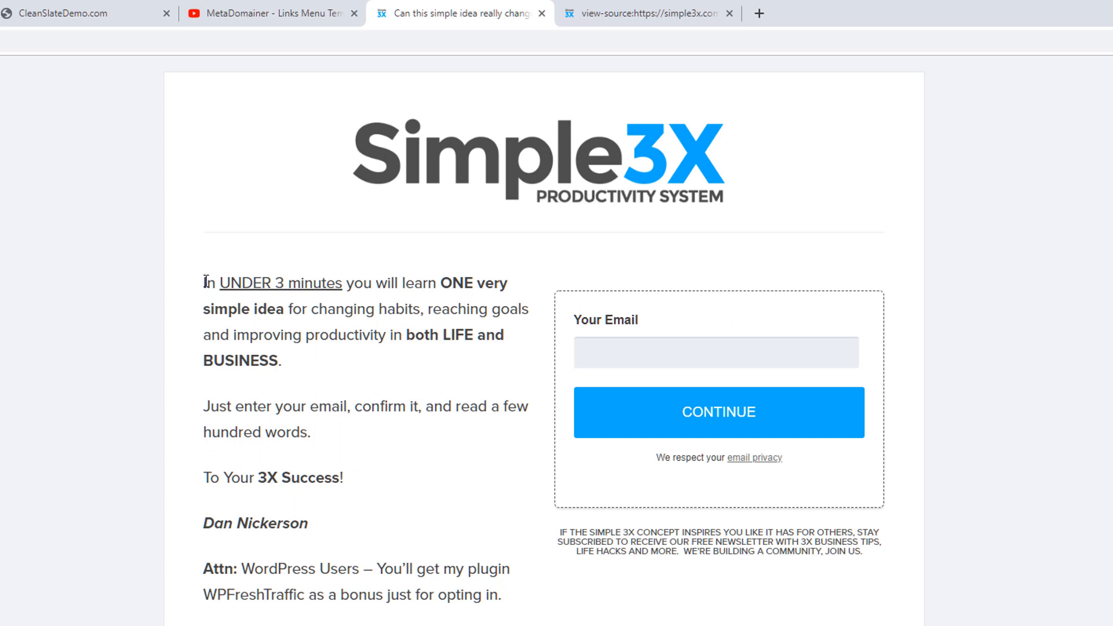
drag(206, 283, 514, 597)
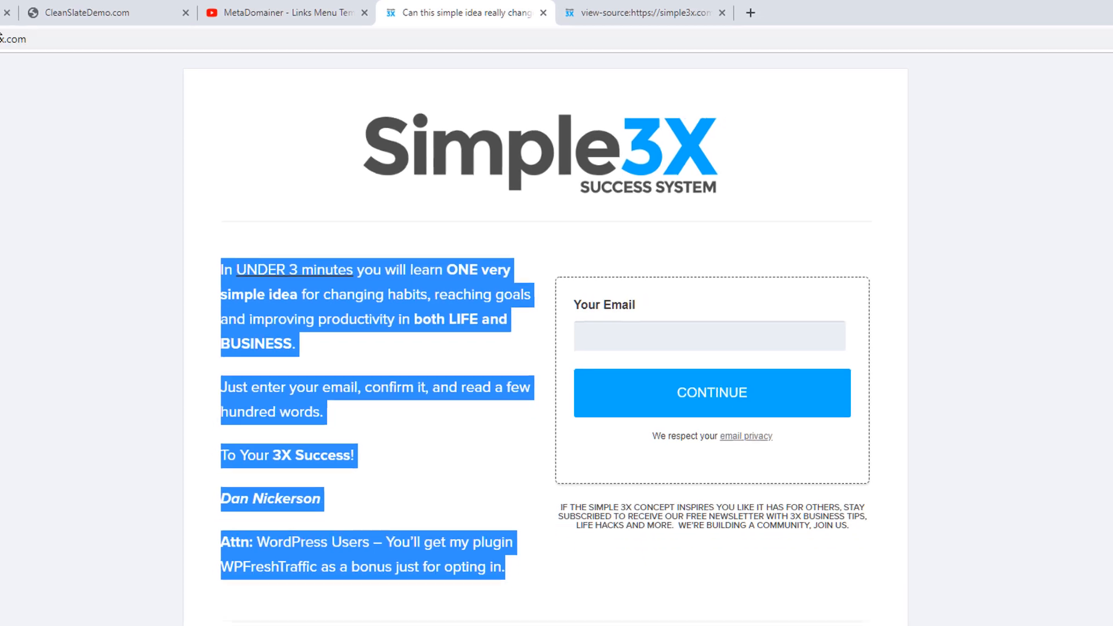
click(95, 9)
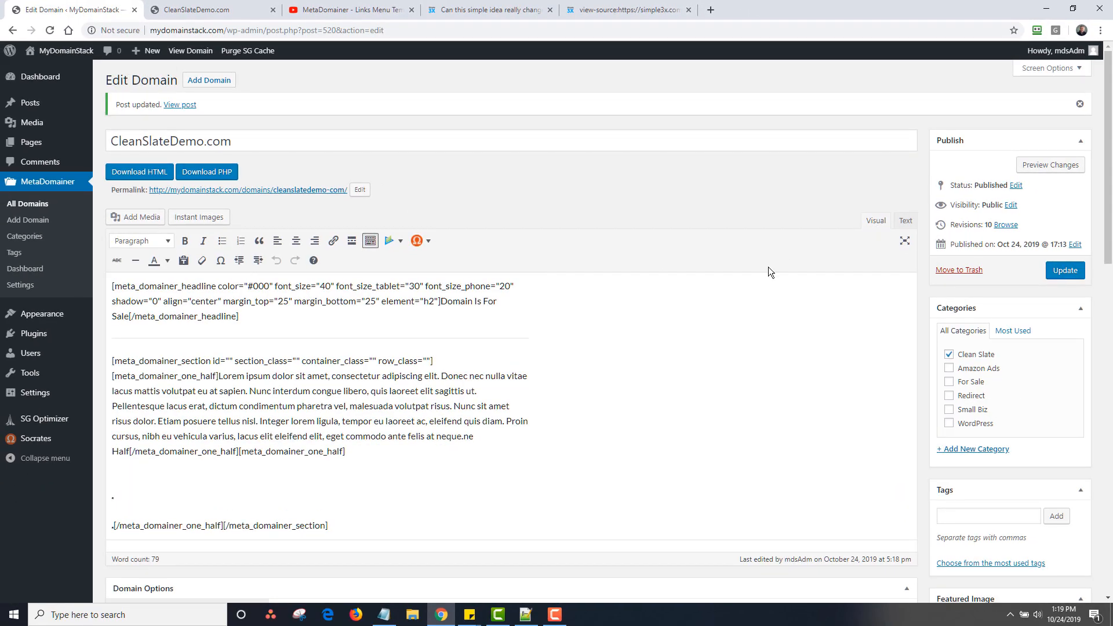
Separate the first column's filler text from its opening and closing one-half shortcodes with line breaks
click(507, 363)
drag(219, 380, 232, 451)
right_click(230, 452)
click(176, 408)
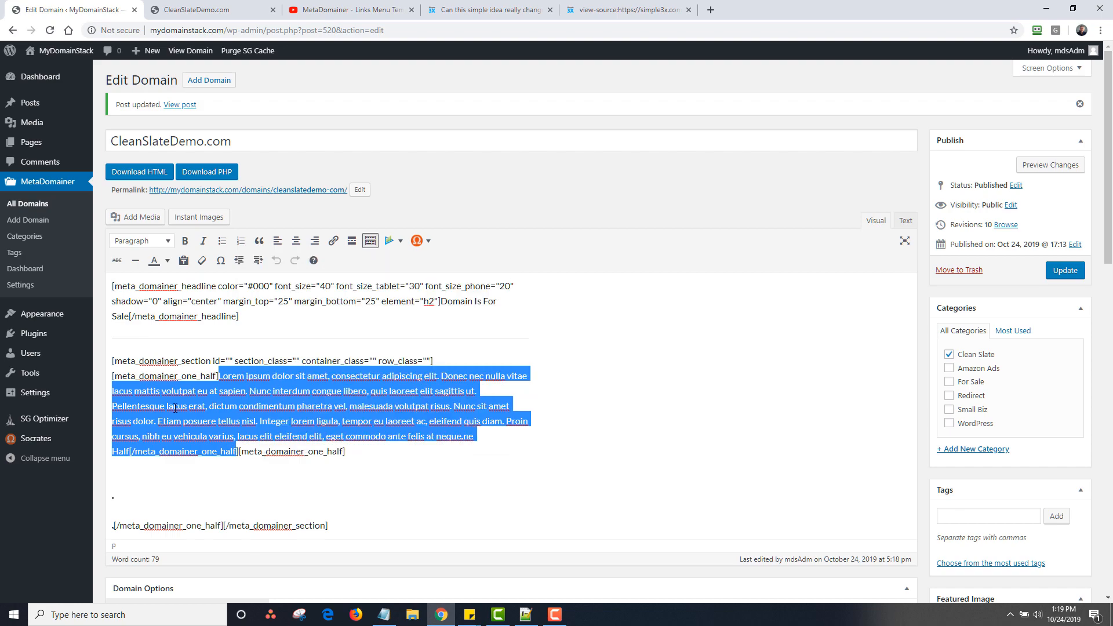
click(223, 379)
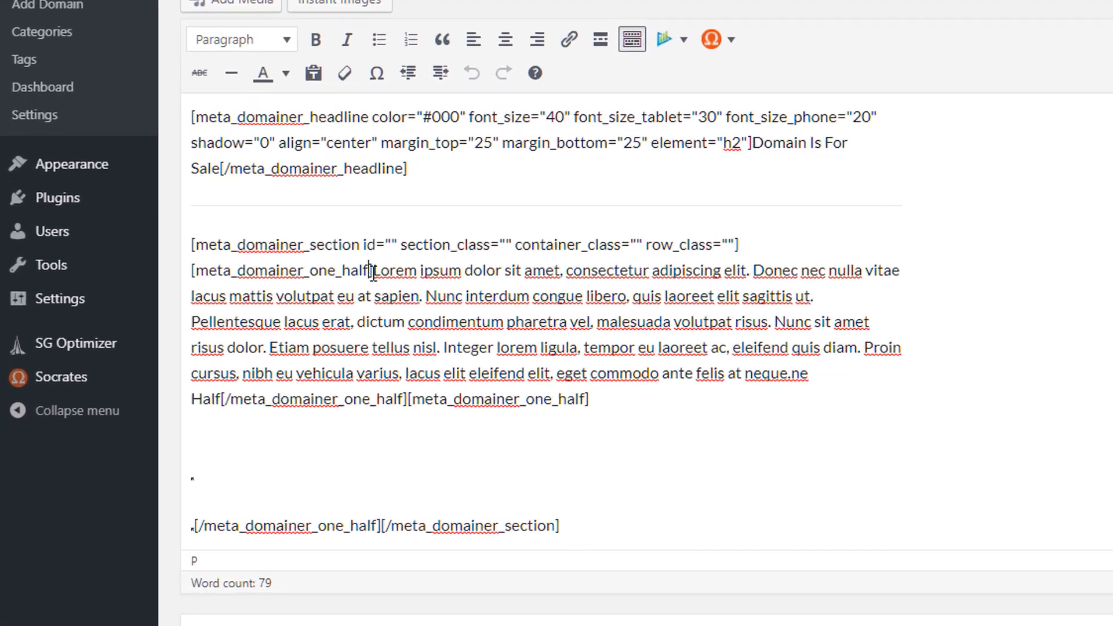
key(Return)
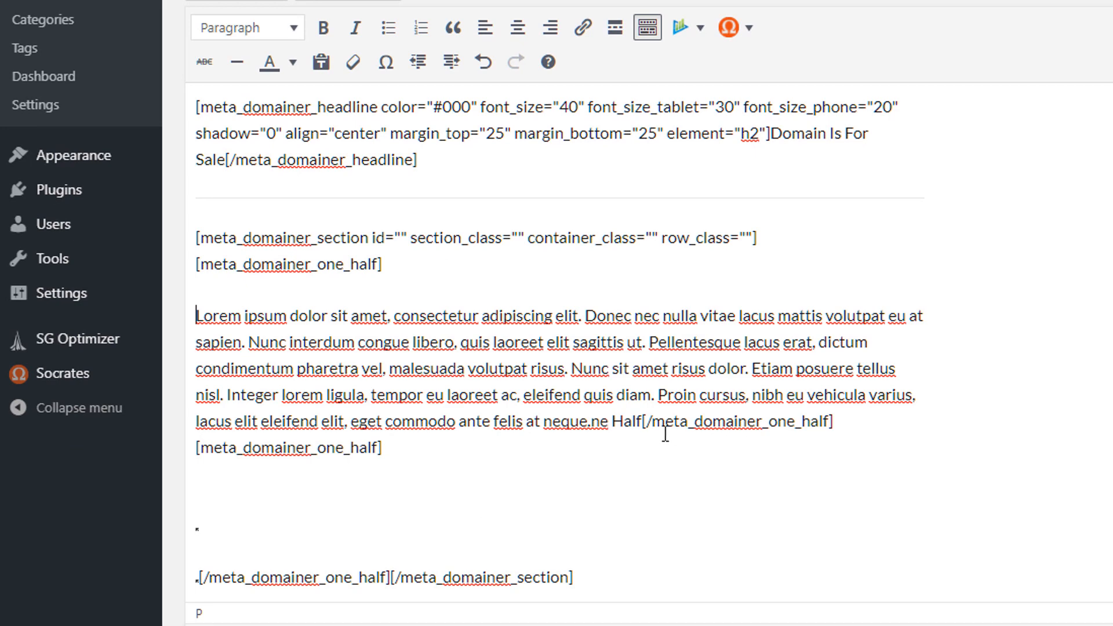
click(642, 422)
key(Return)
key(Return)
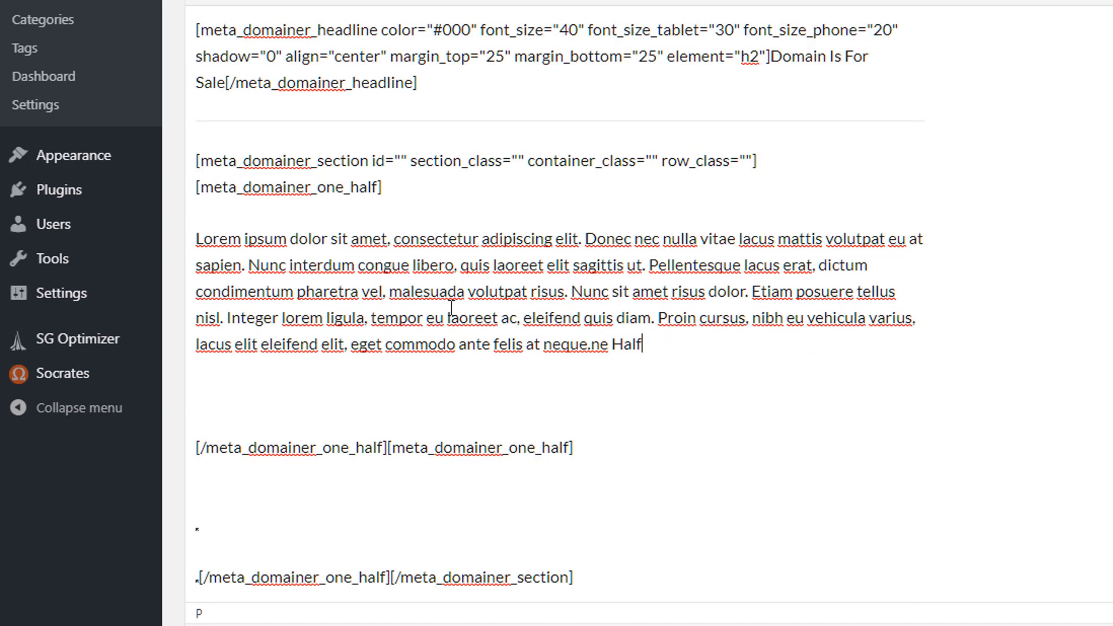
Replace the first column's filler text with the copied simple3x.com text, update the domain and reload its live page
drag(642, 344, 178, 239)
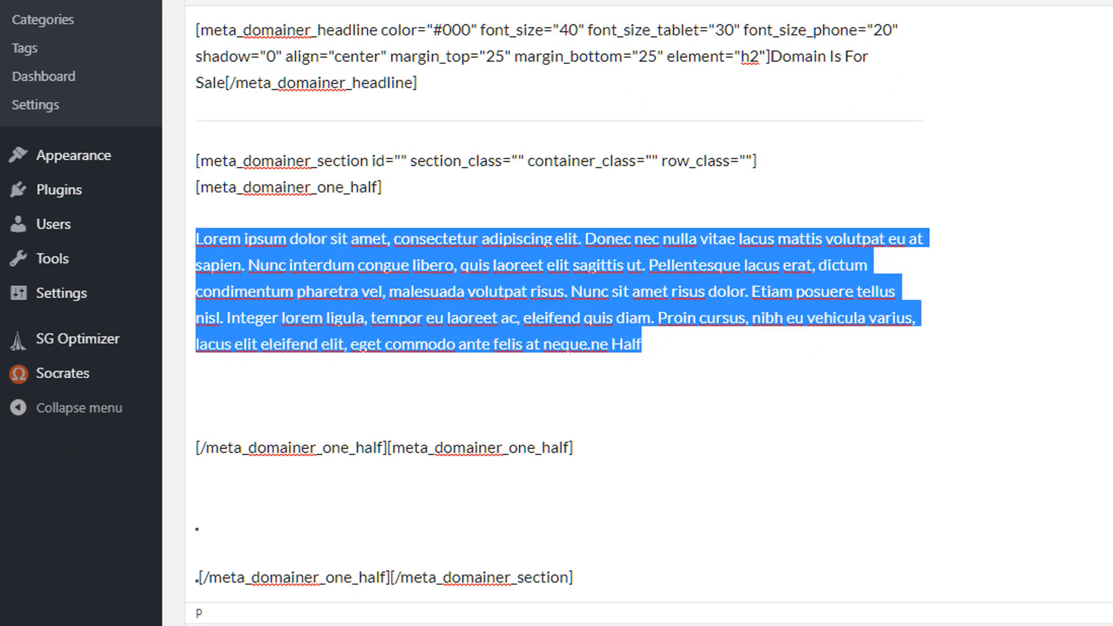
key(ctrl+v)
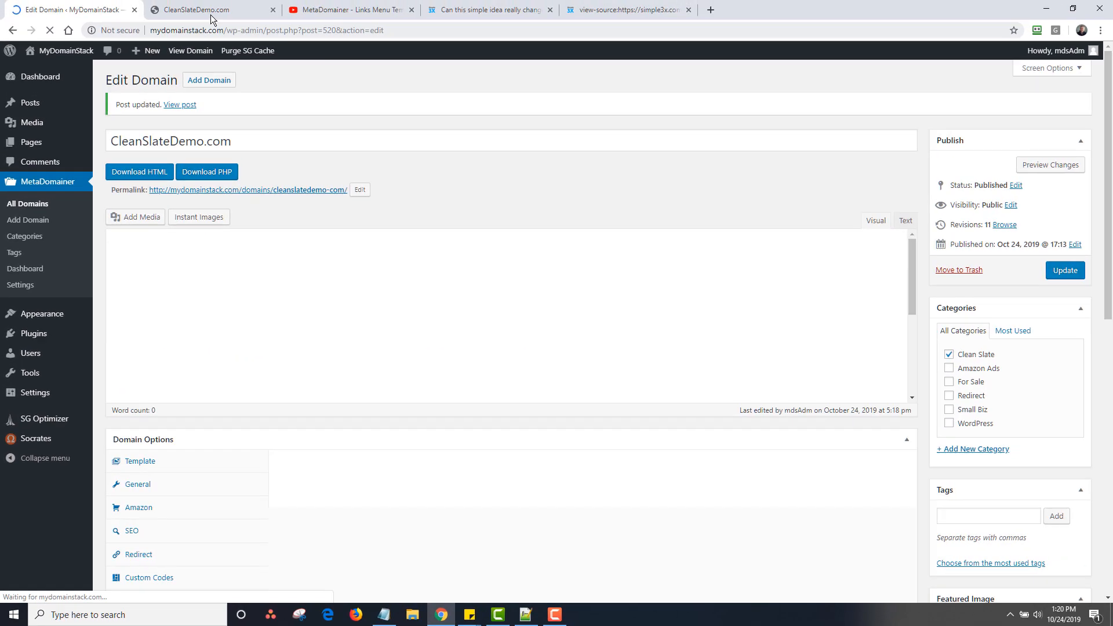
click(197, 9)
click(51, 30)
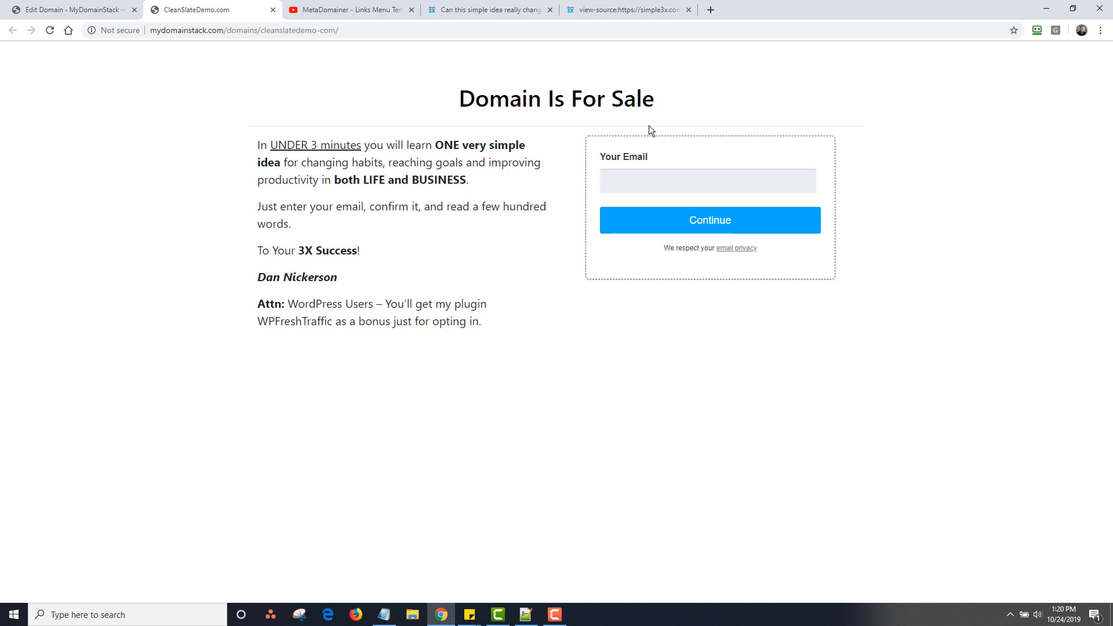
Save the Simple3X logo from the simple3x.com page to the Downloads folder as simple3x-anim.gif
click(492, 11)
right_click(498, 117)
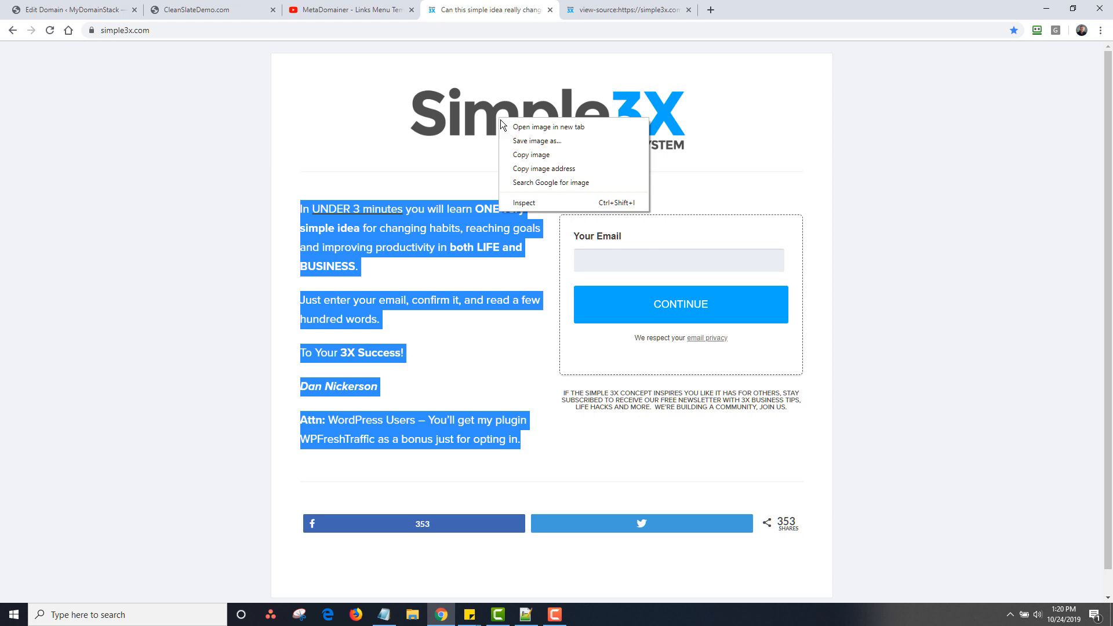
click(529, 142)
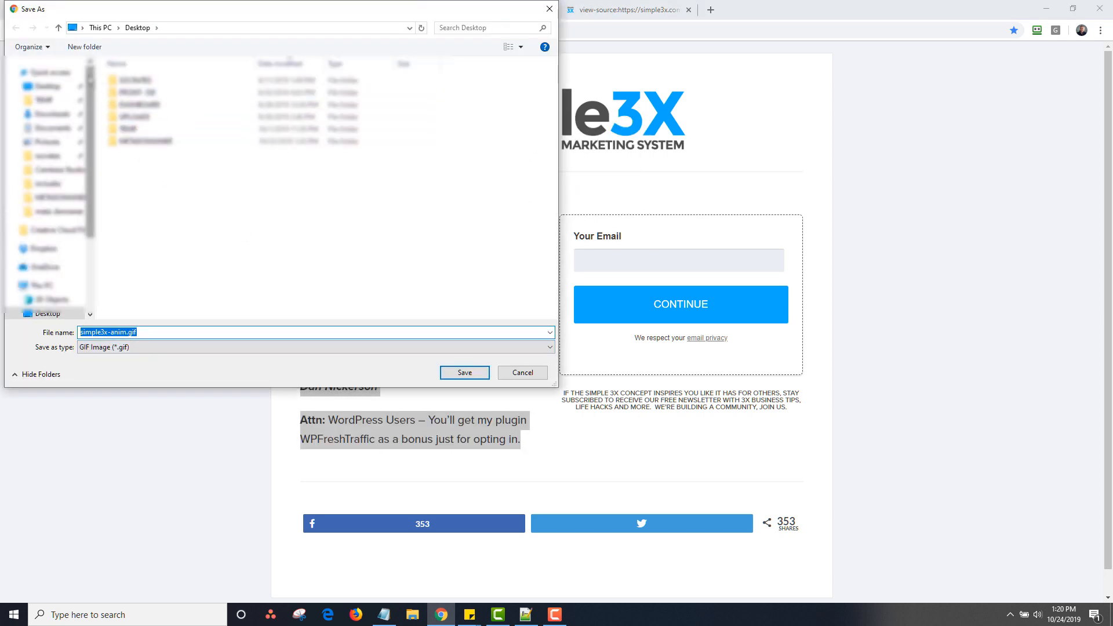
click(51, 114)
click(464, 373)
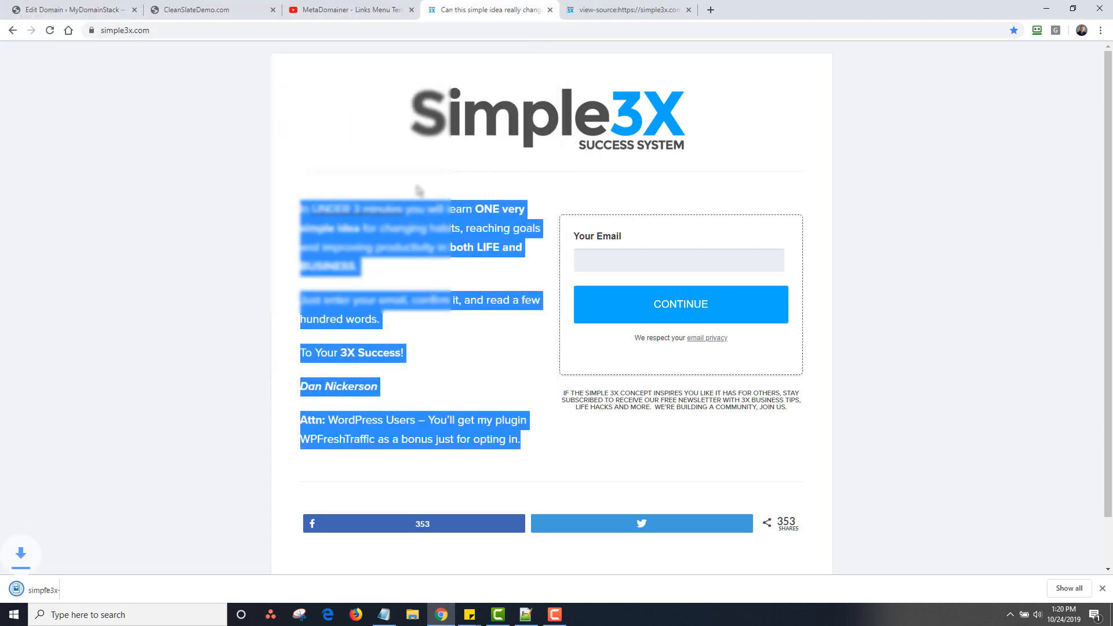
Upload simple3x-anim.gif to the domain's media and insert it above the headline, center-aligned at full size 600 × 154
click(197, 9)
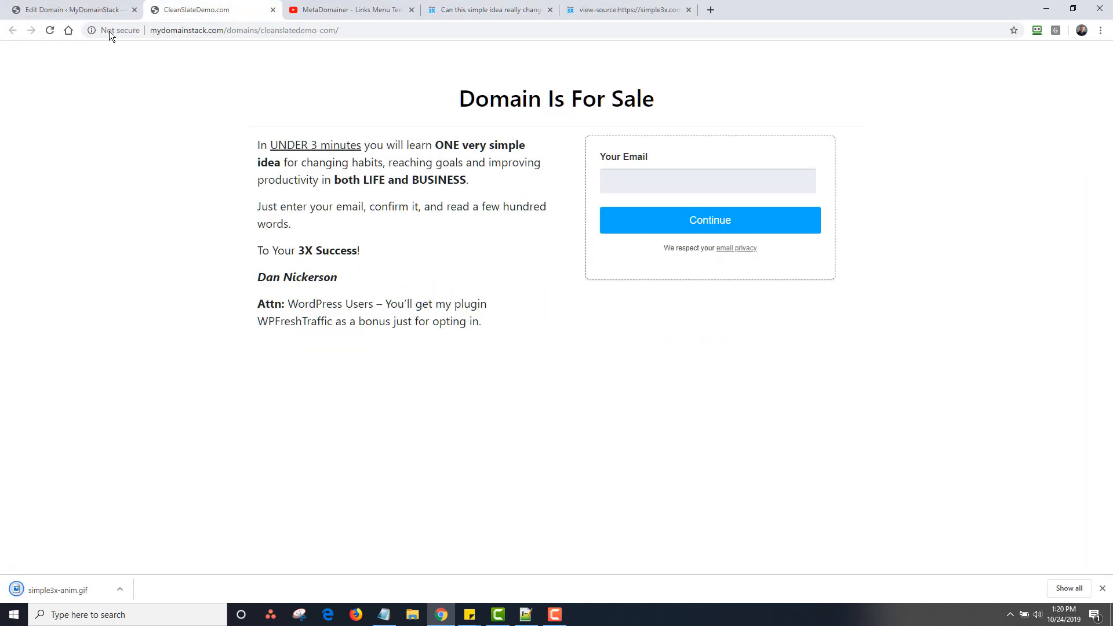
click(85, 13)
scroll(174, 299, down, 1)
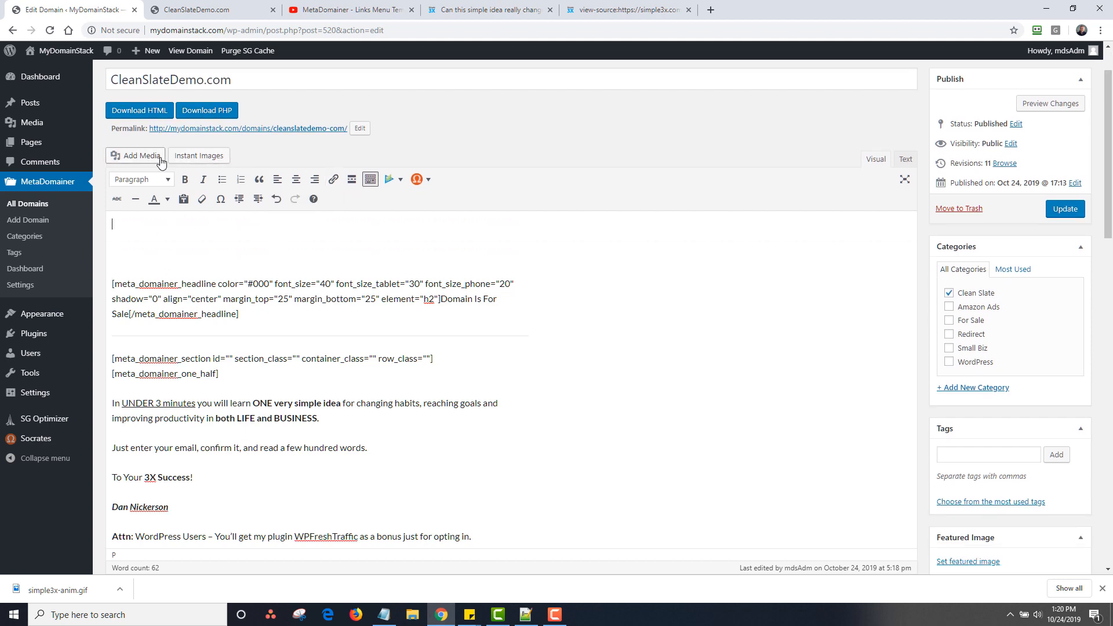
click(142, 156)
click(172, 100)
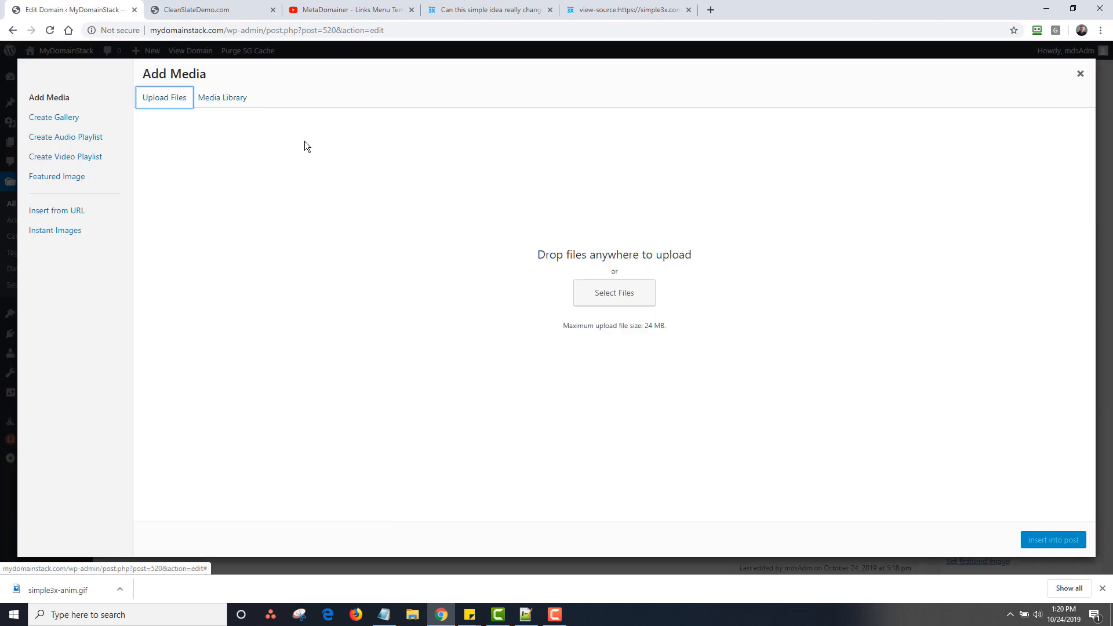
click(609, 298)
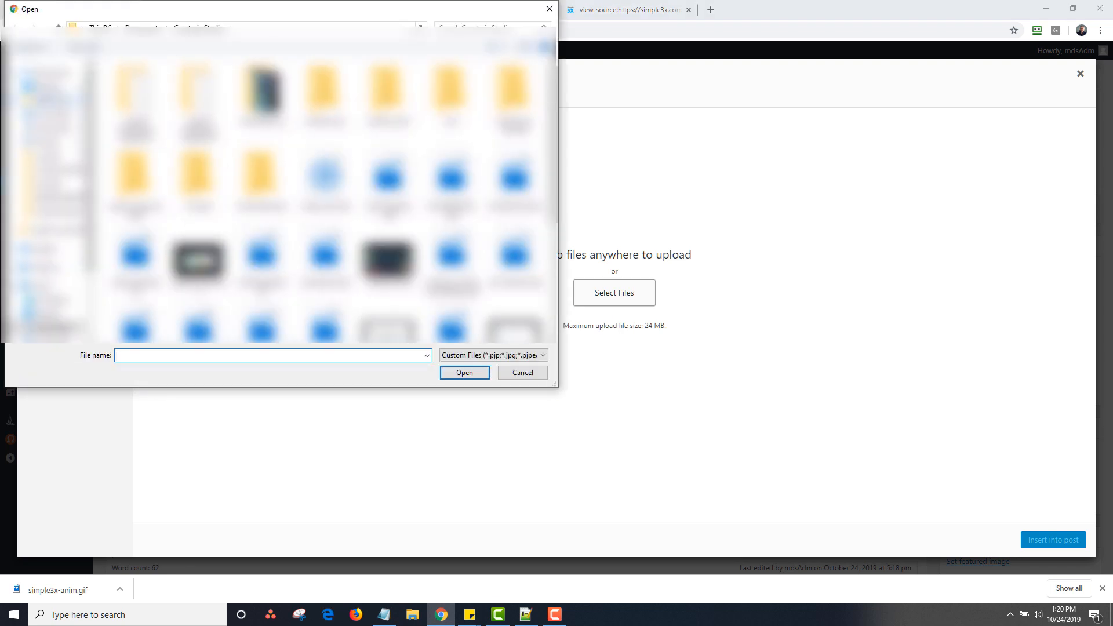
click(52, 116)
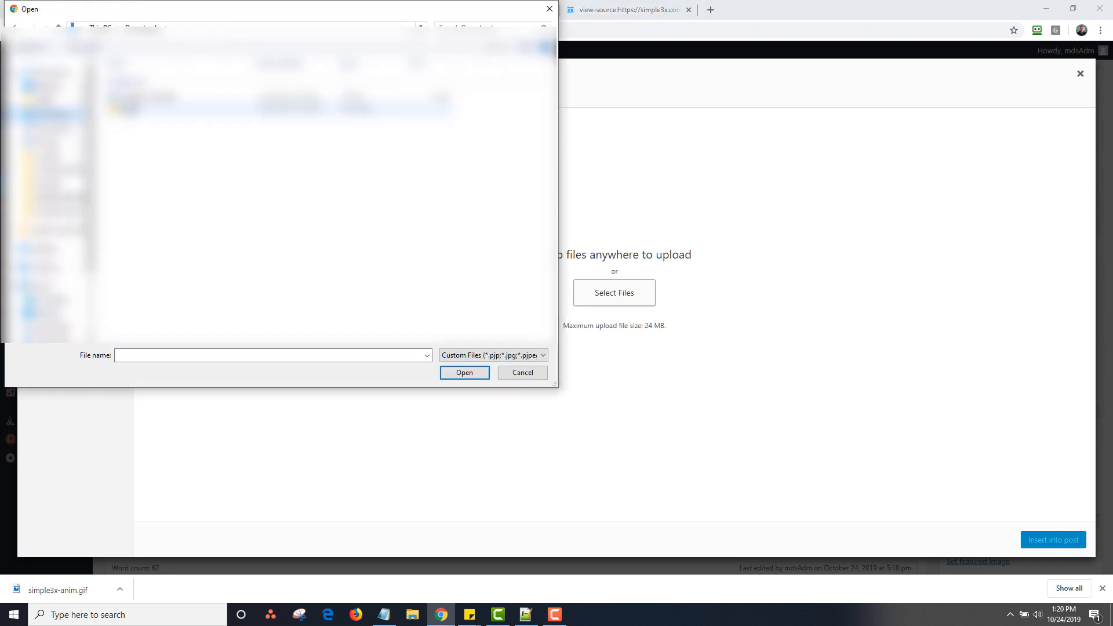
double_click(146, 98)
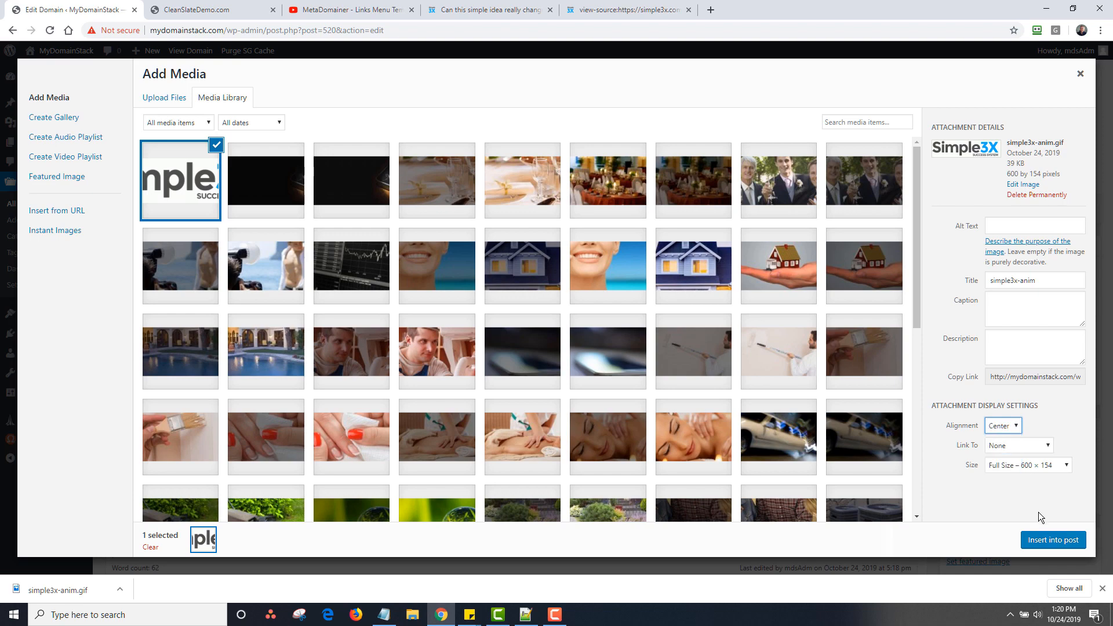
click(1051, 540)
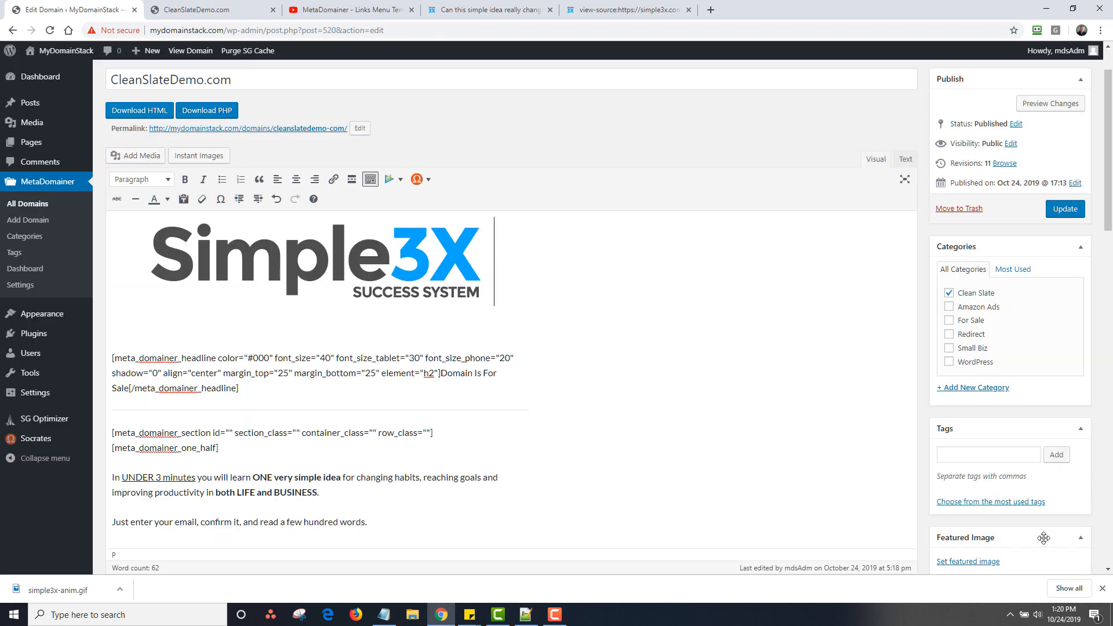
Update the domain and reload its live page to check the logo
click(1067, 213)
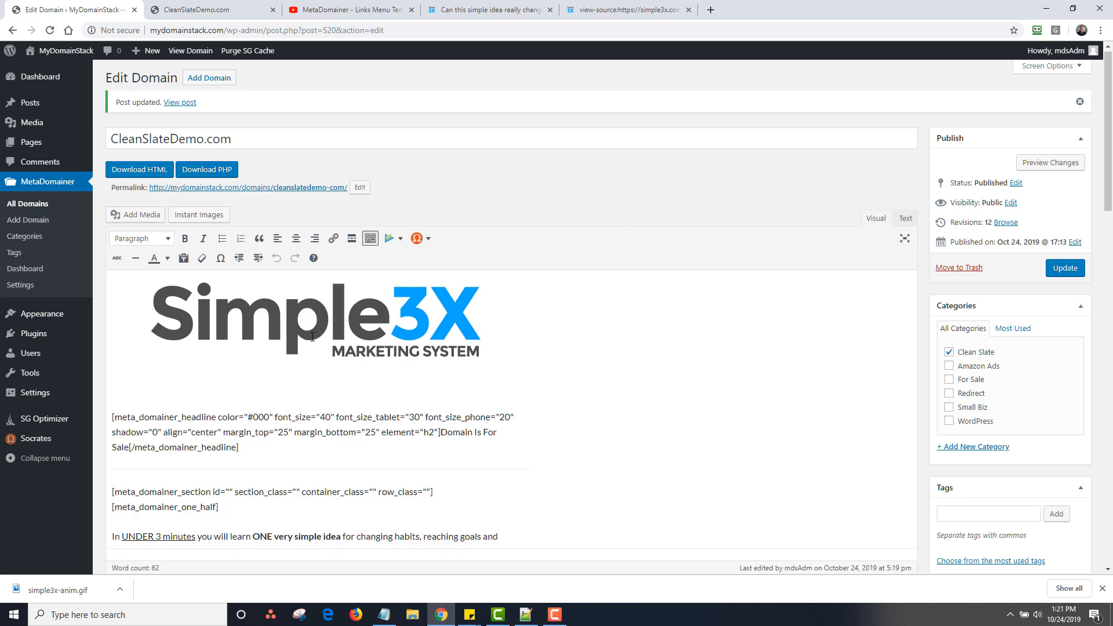
click(194, 9)
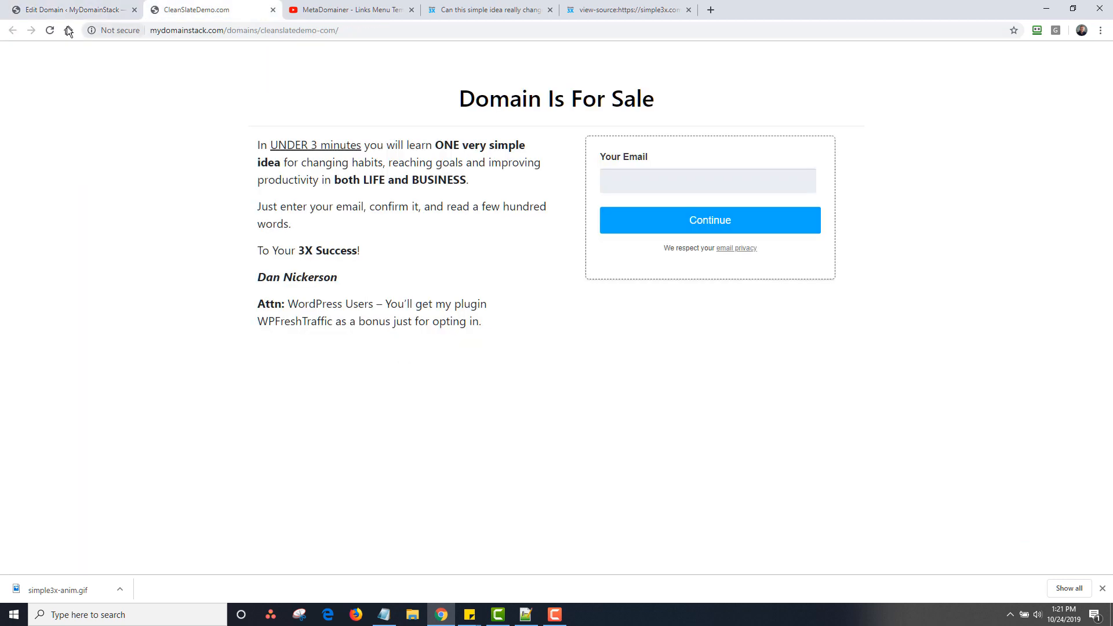
click(50, 30)
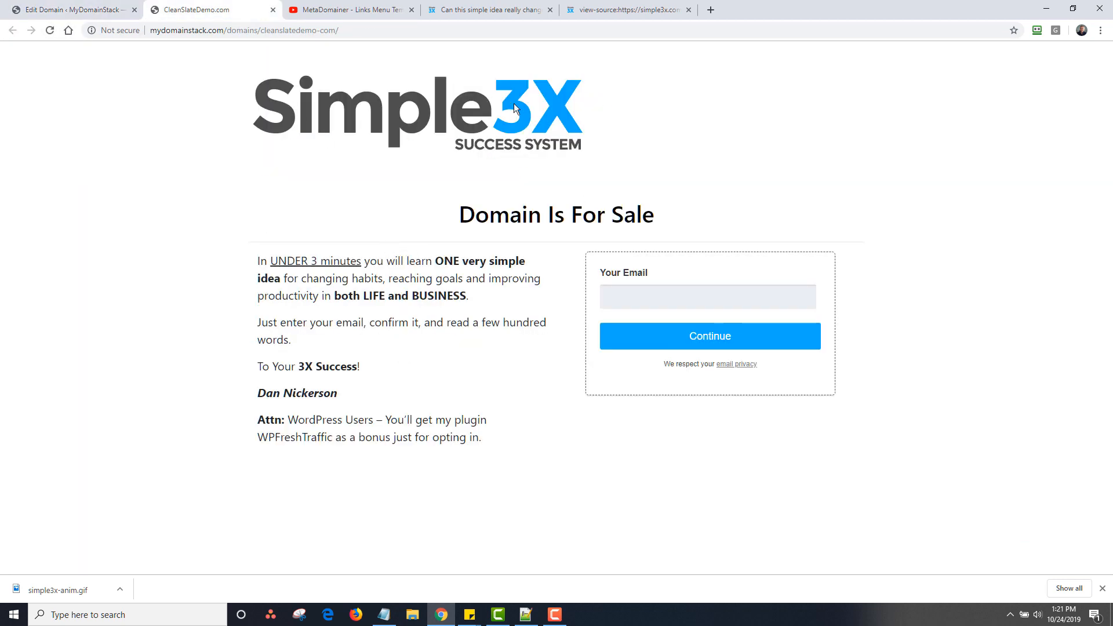
Reapply center alignment to the logo in the domain editor, update the domain and return to its live page
click(101, 10)
click(339, 287)
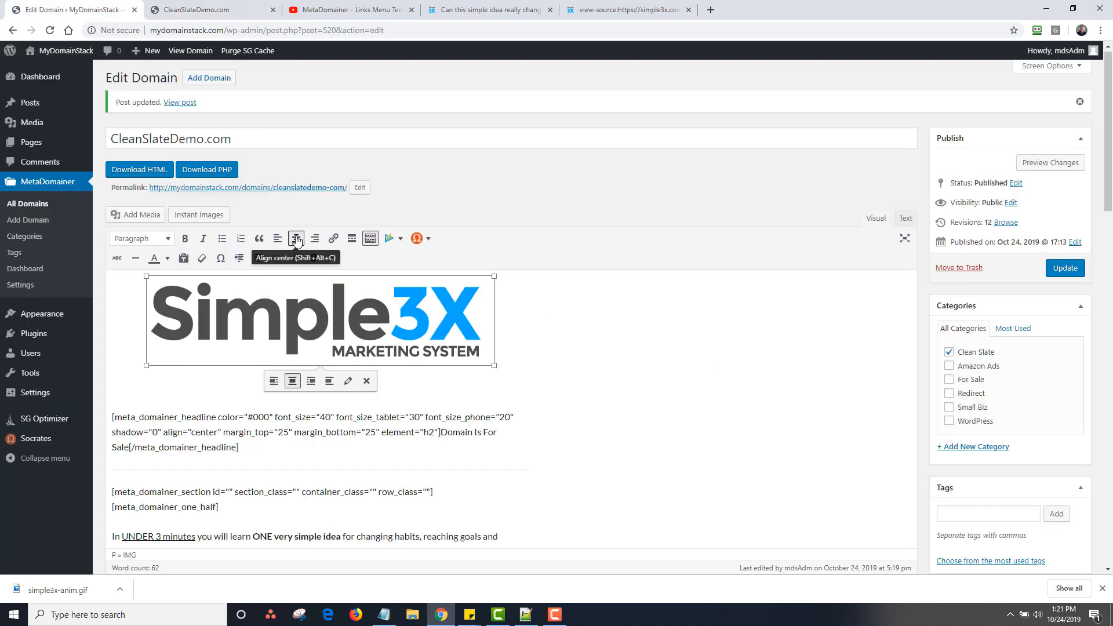
click(296, 239)
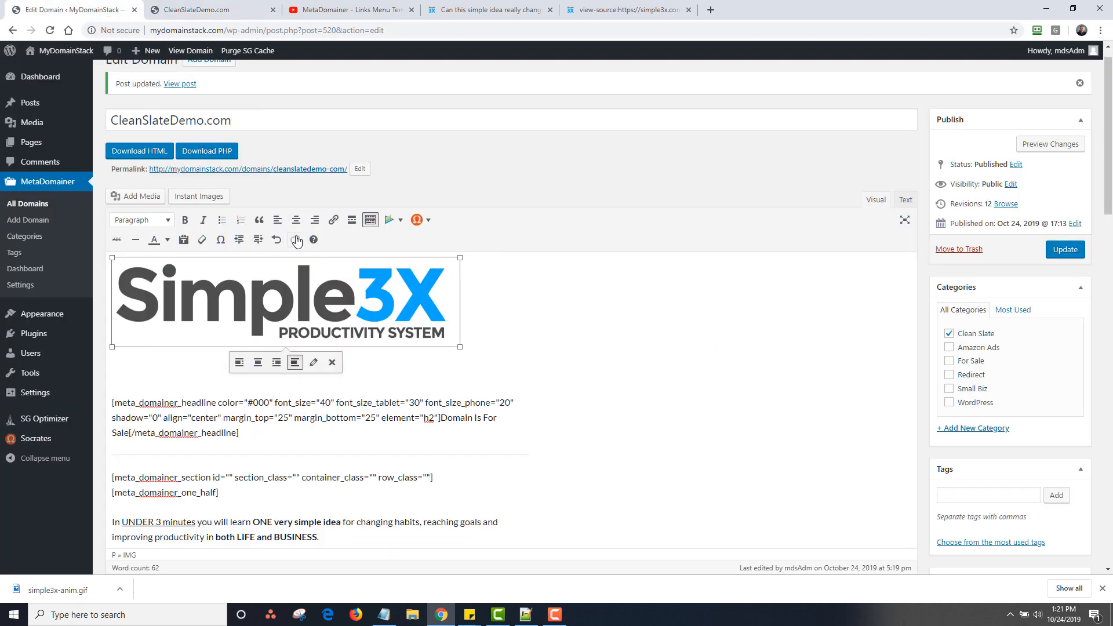
click(258, 362)
click(1065, 249)
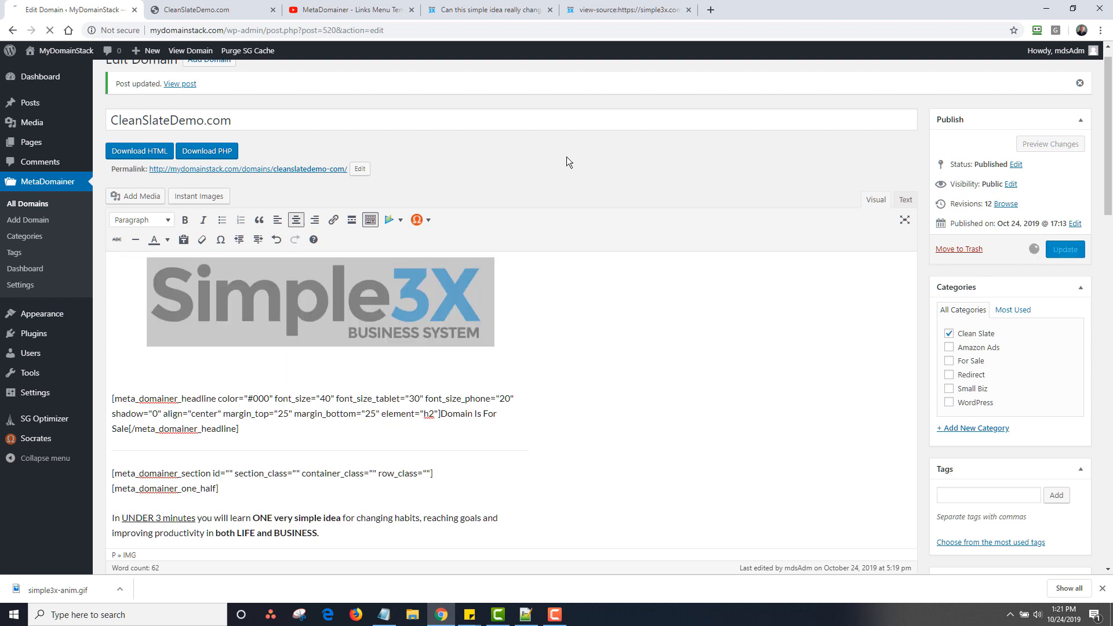
click(191, 9)
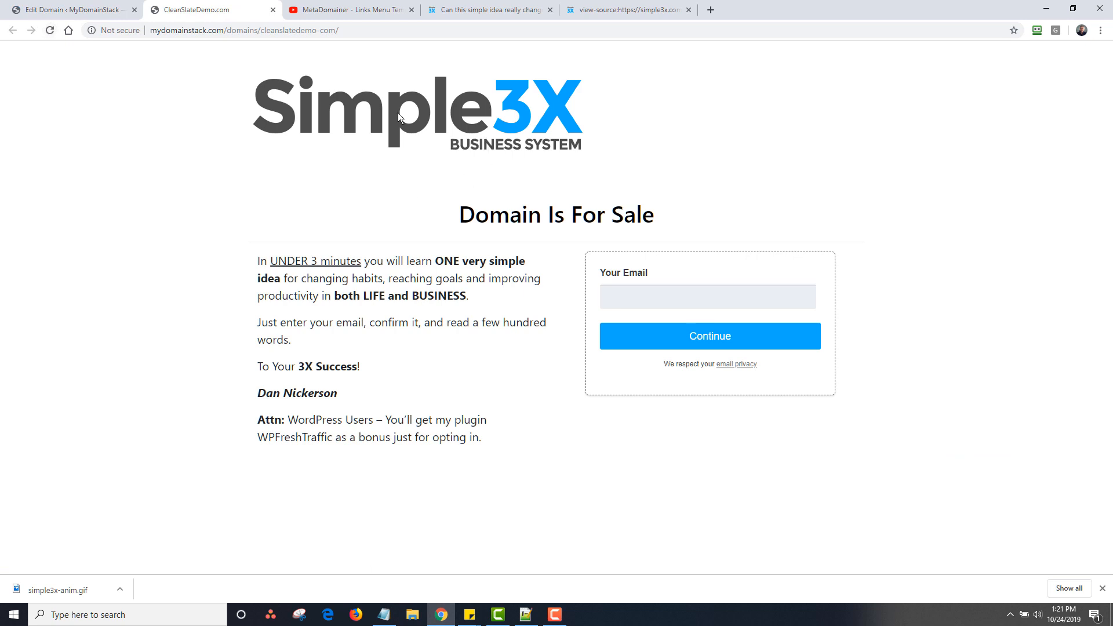
Inspect the logo's image element on the live page to check its alignment class and styles
right_click(303, 107)
click(340, 192)
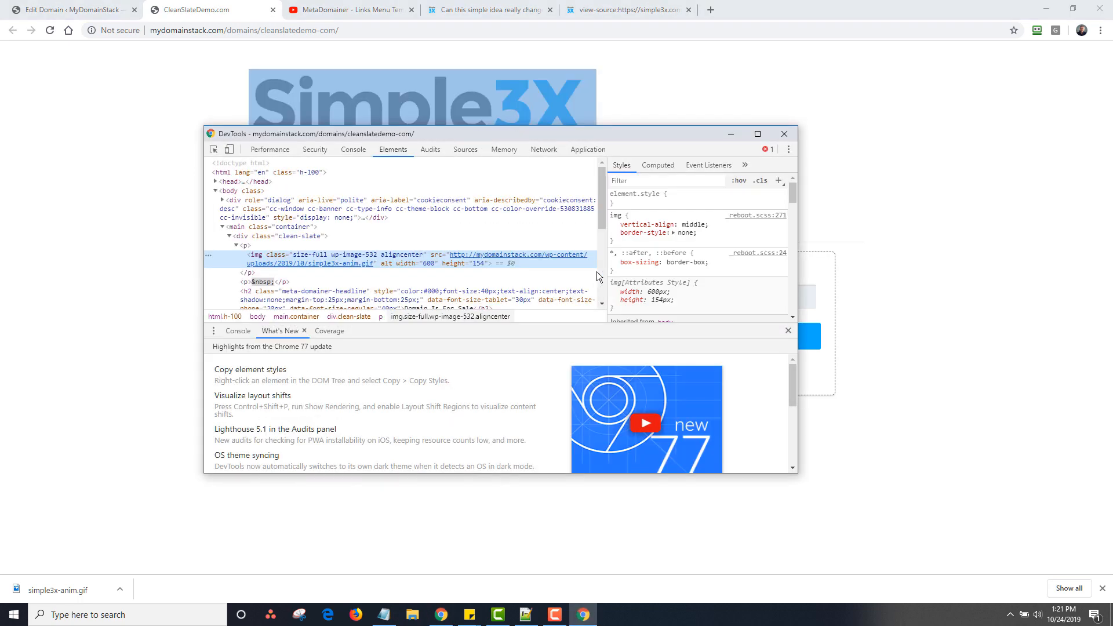
click(791, 134)
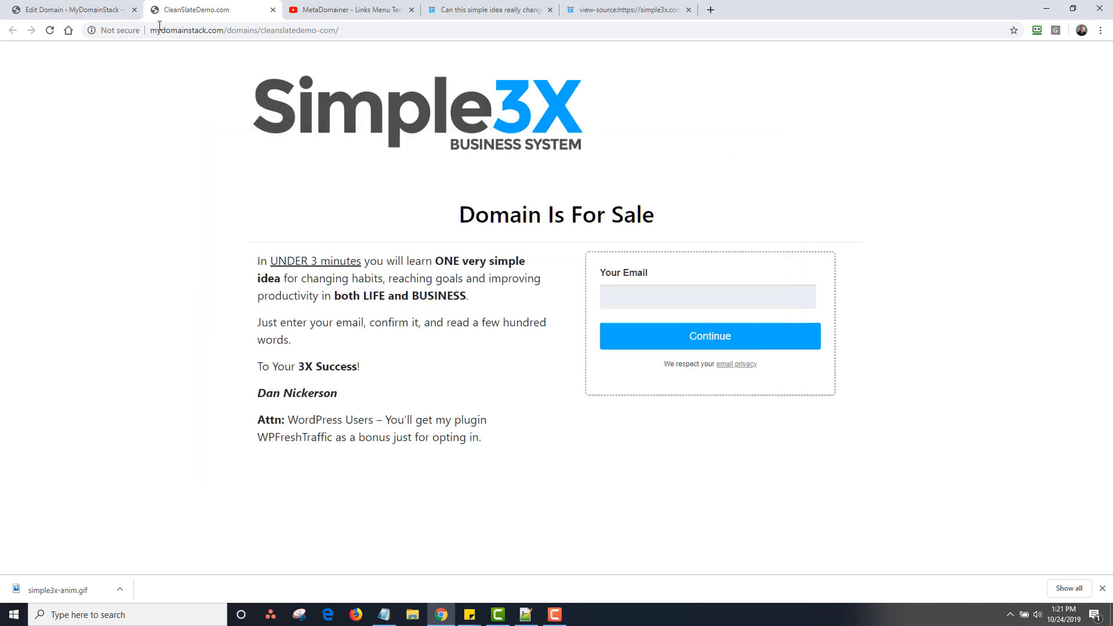
Remove the blank line between the logo and the headline, update the domain and view its live page before returning to the editor
click(73, 10)
click(905, 221)
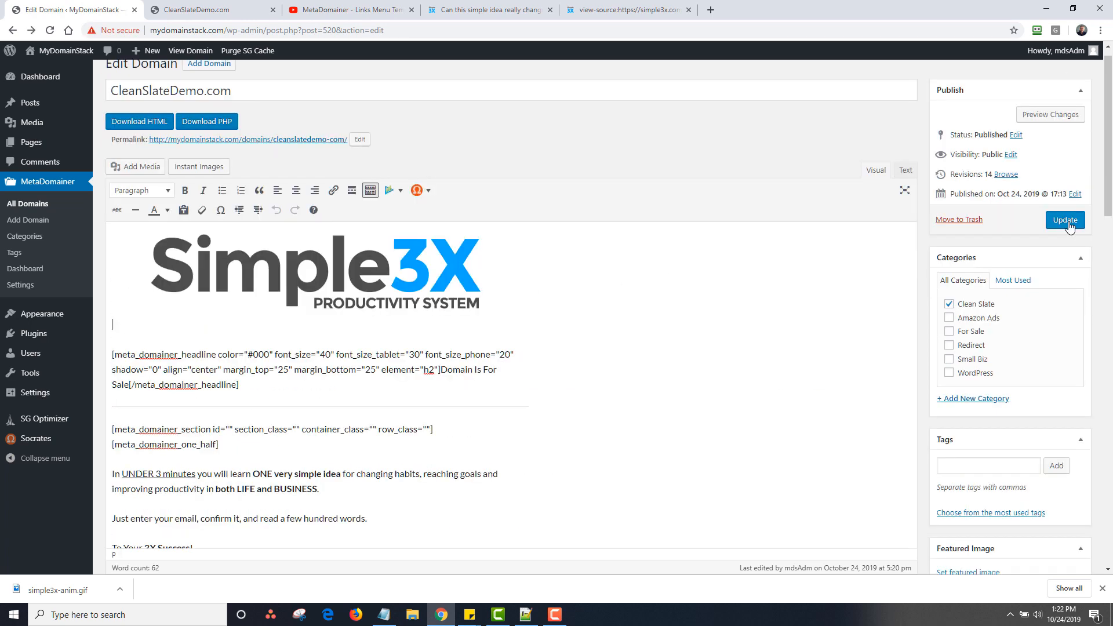
click(1066, 221)
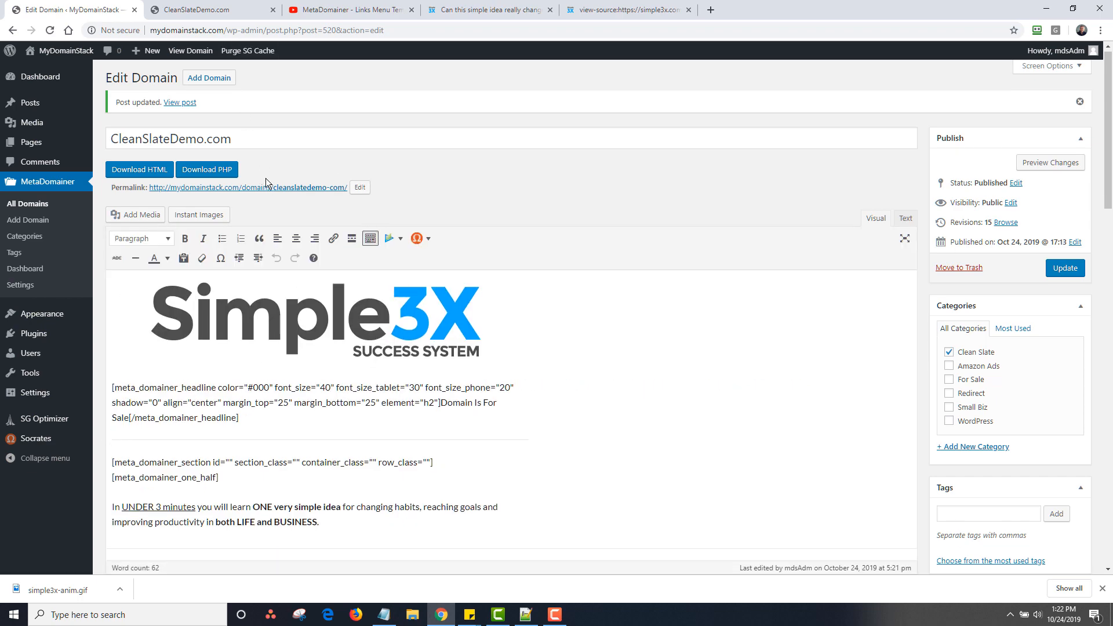
click(227, 187)
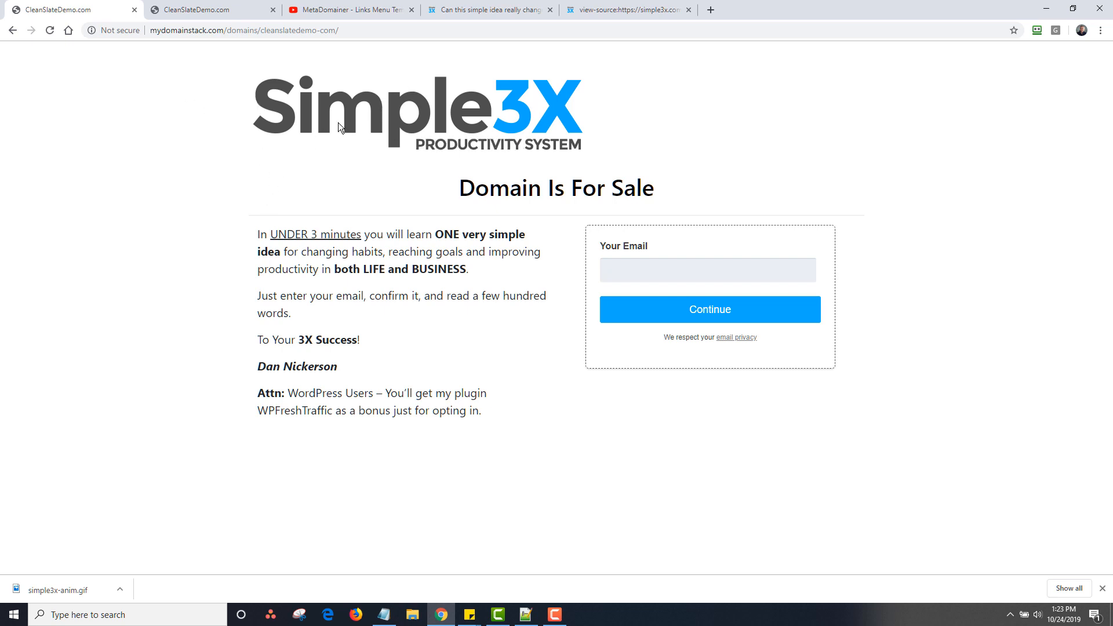
click(13, 30)
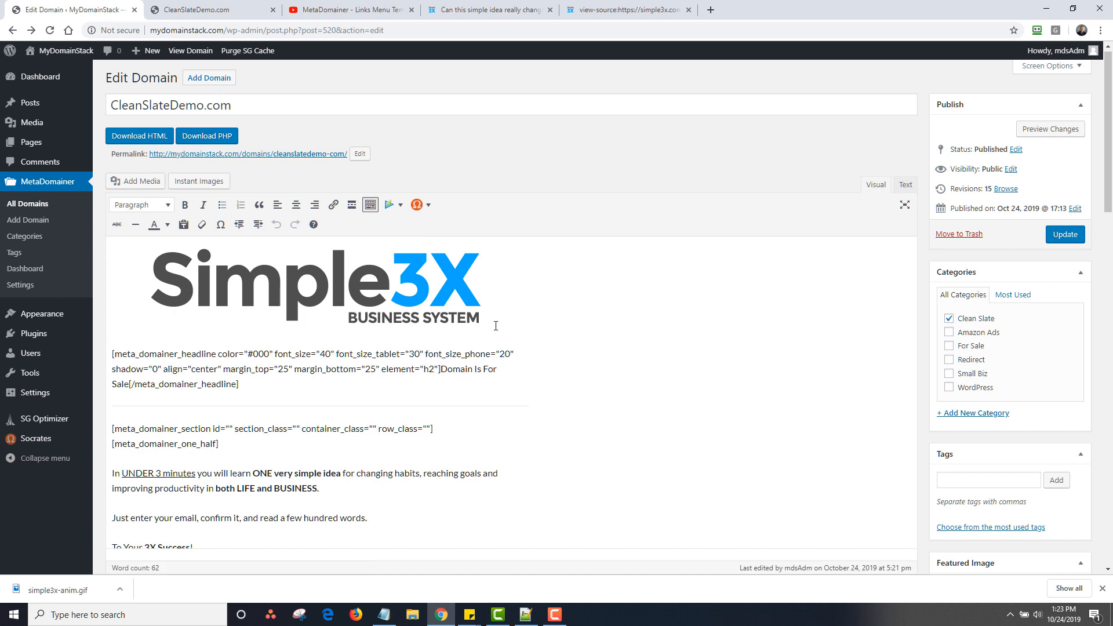
Clear all content from the CleanSlateDemo.com domain editor
click(424, 246)
click(640, 385)
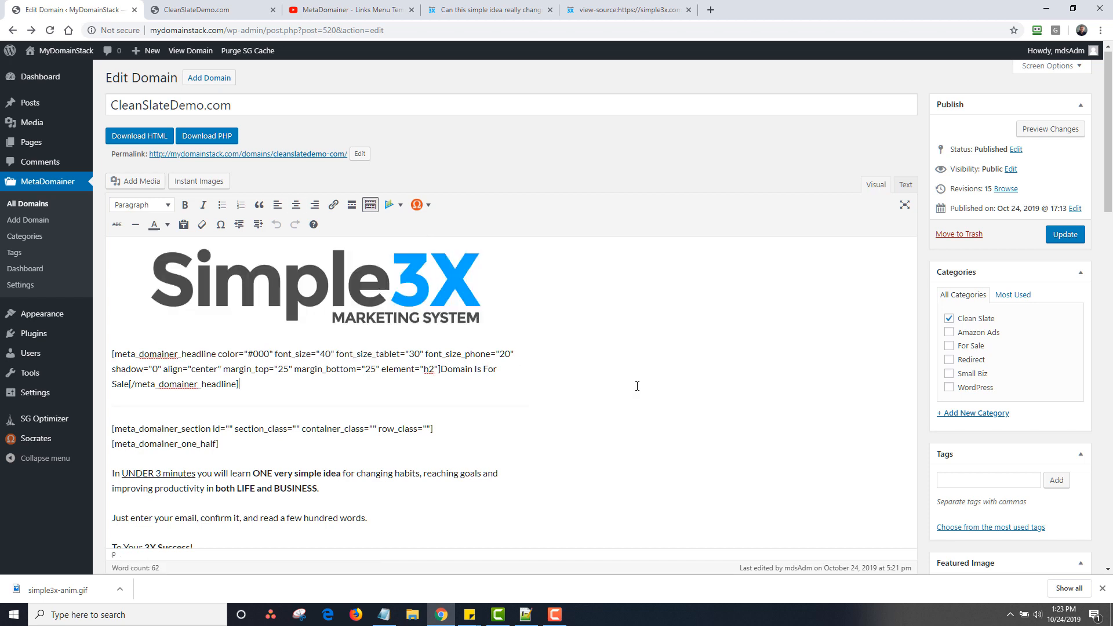
key(ctrl+a)
key(Delete)
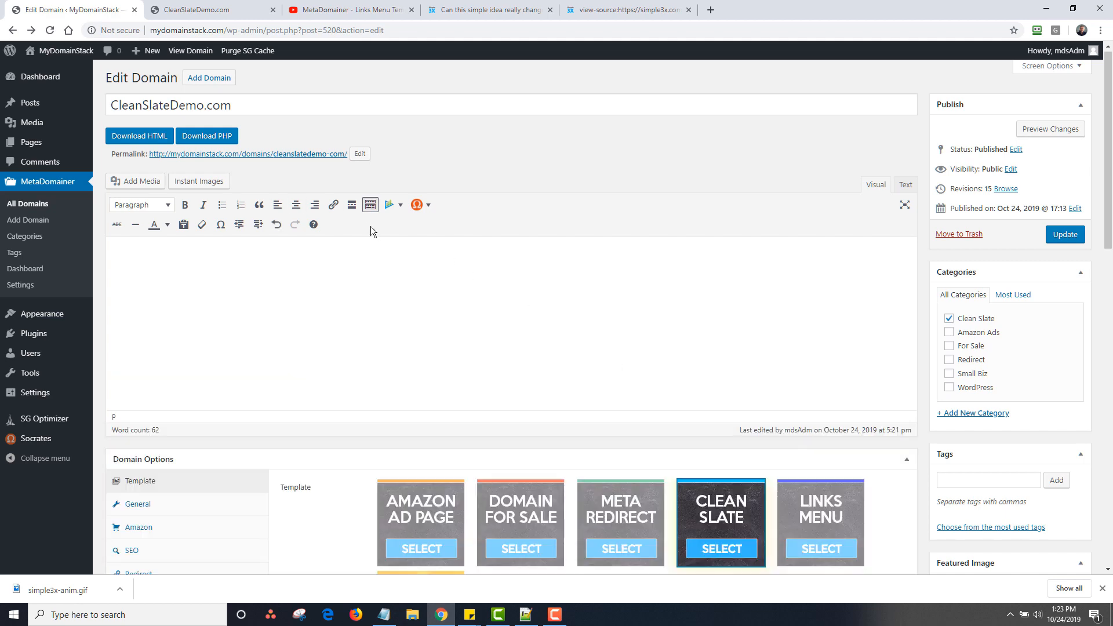
Insert the Domain Title and Domain Headline shortcodes on separate lines of the empty editor
click(395, 205)
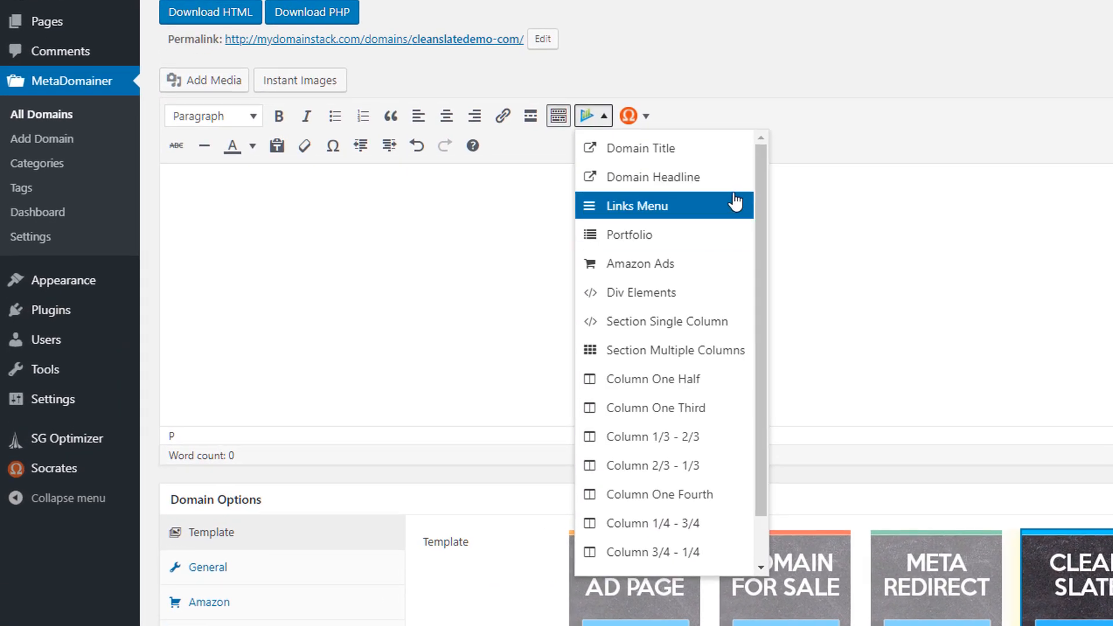
click(671, 152)
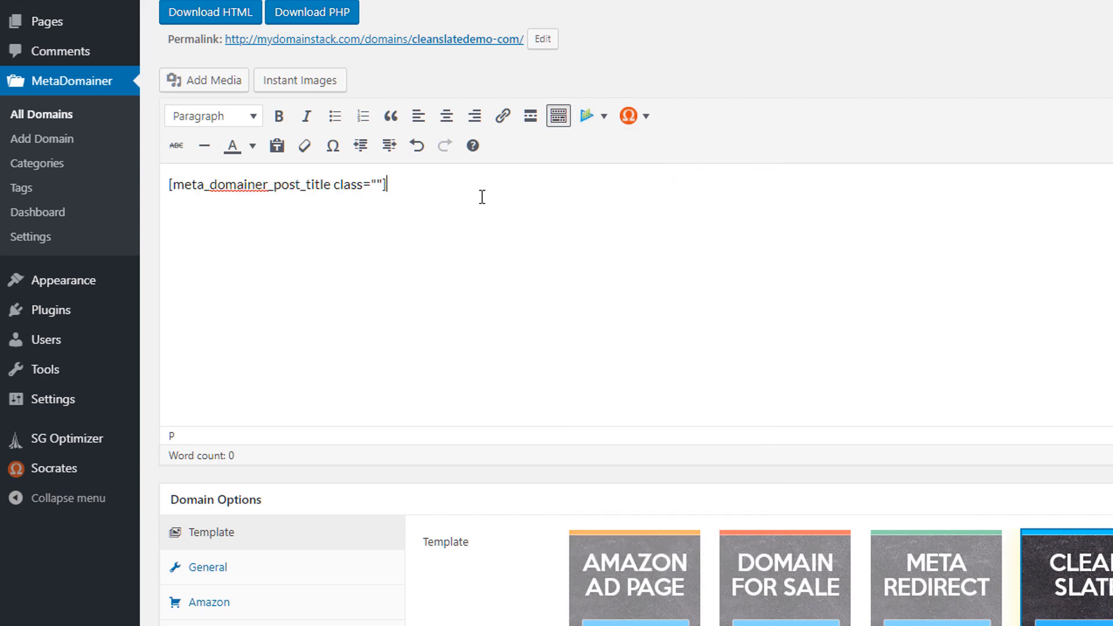
key(Return)
click(588, 116)
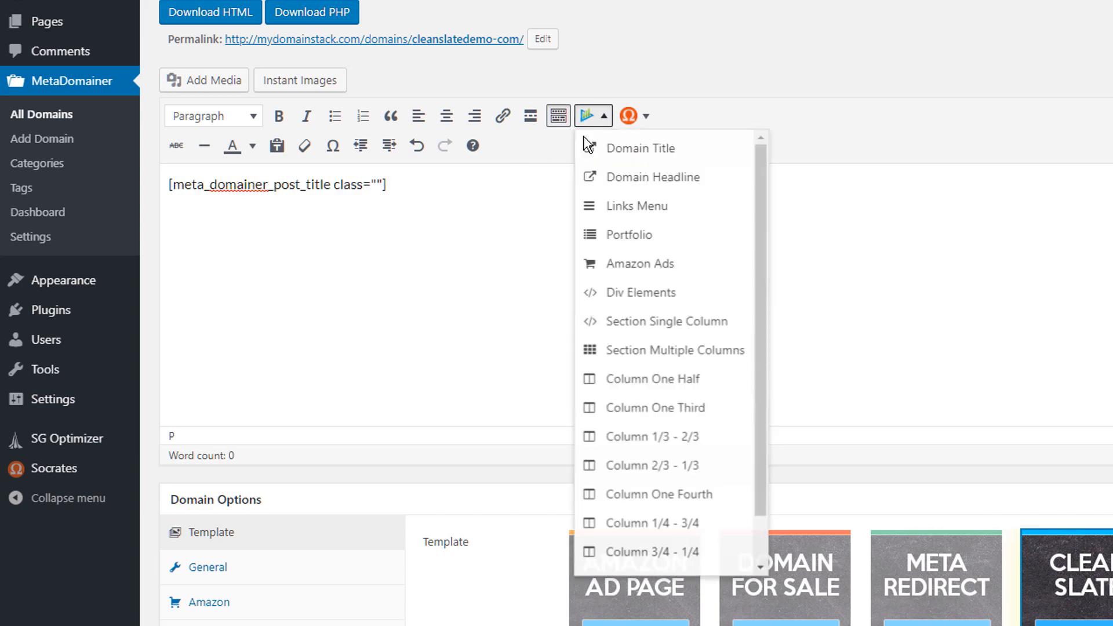
click(626, 184)
key(Return)
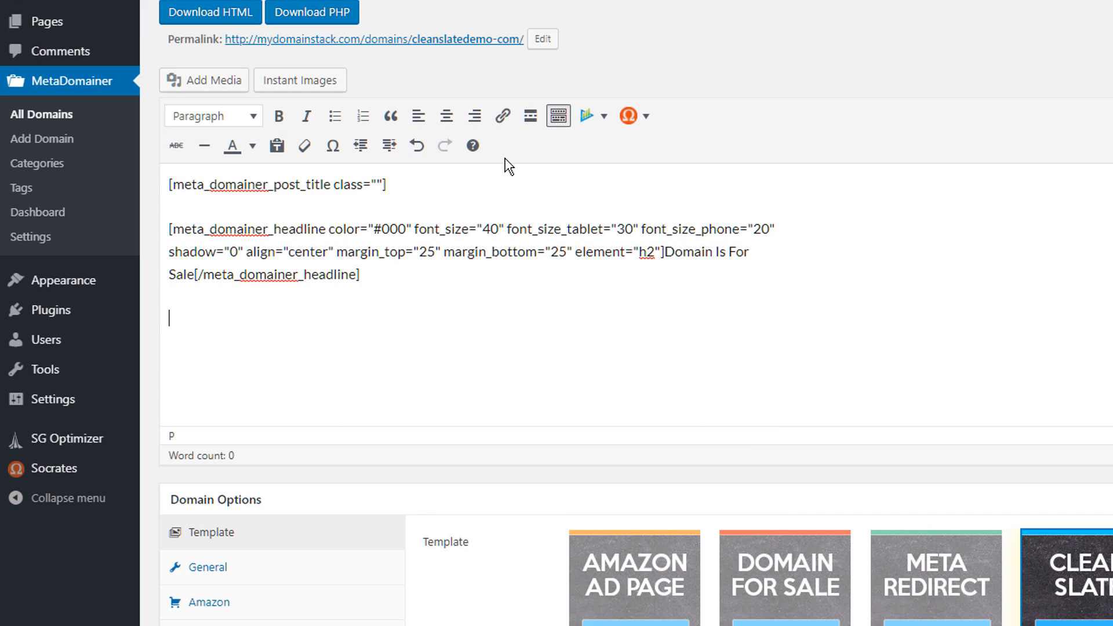
Insert the Links Menu, Portfolio and Amazon Ads shortcodes below the headline shortcode
click(584, 123)
click(623, 201)
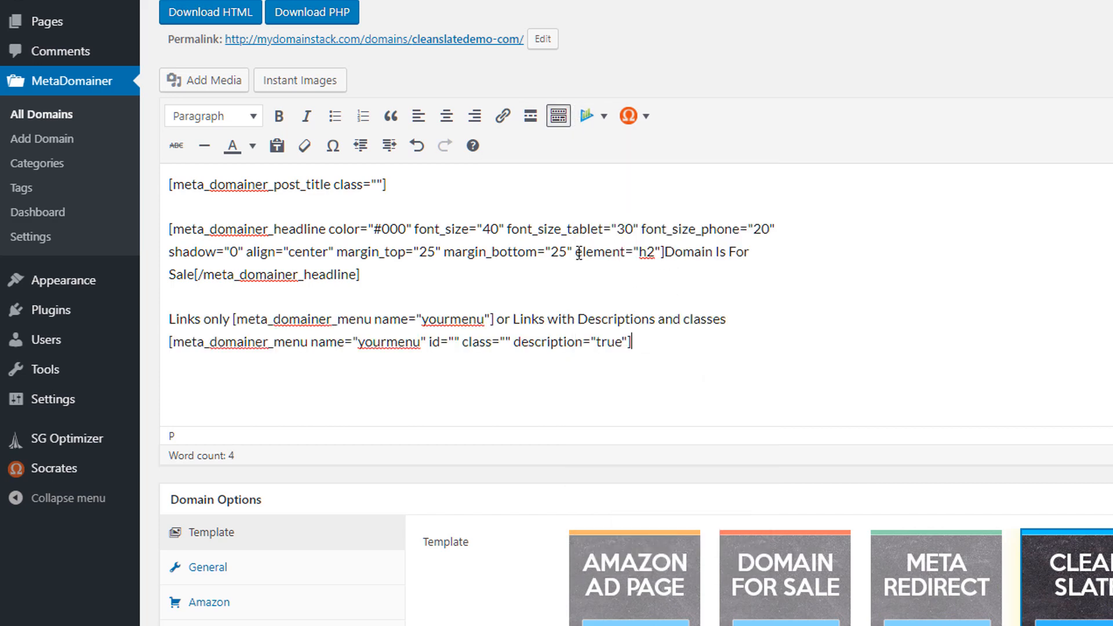
key(Return)
click(587, 116)
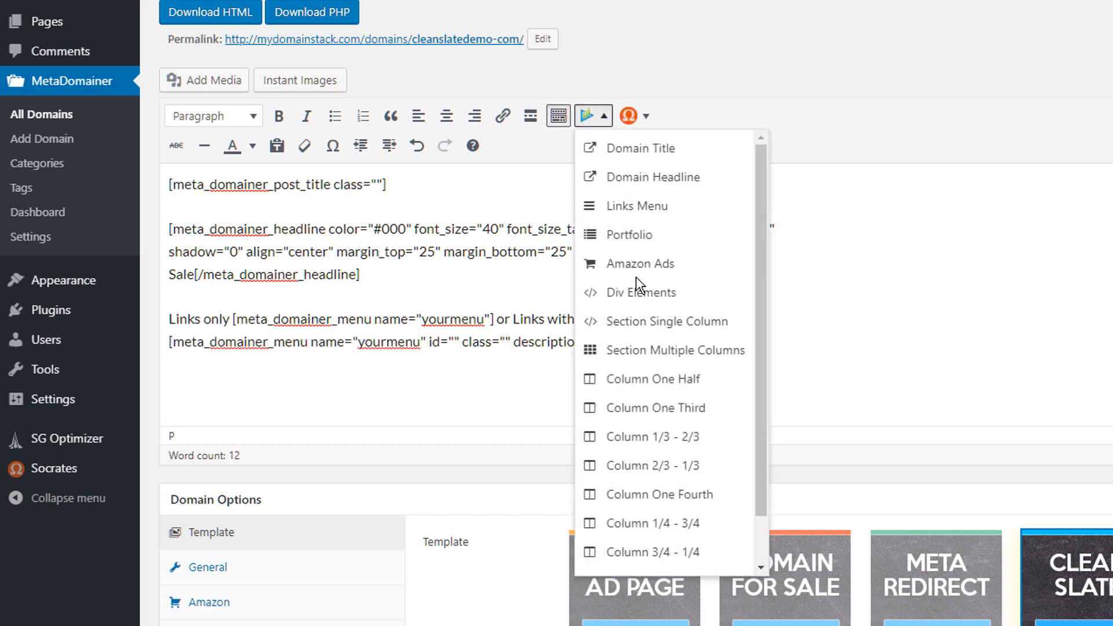
click(641, 243)
click(587, 116)
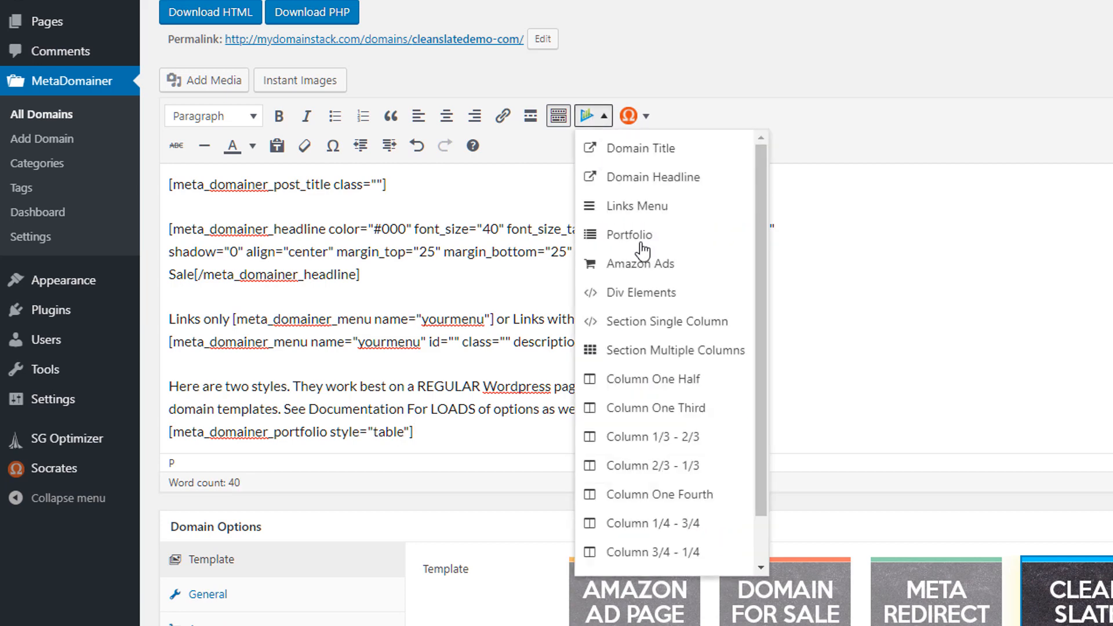
click(650, 264)
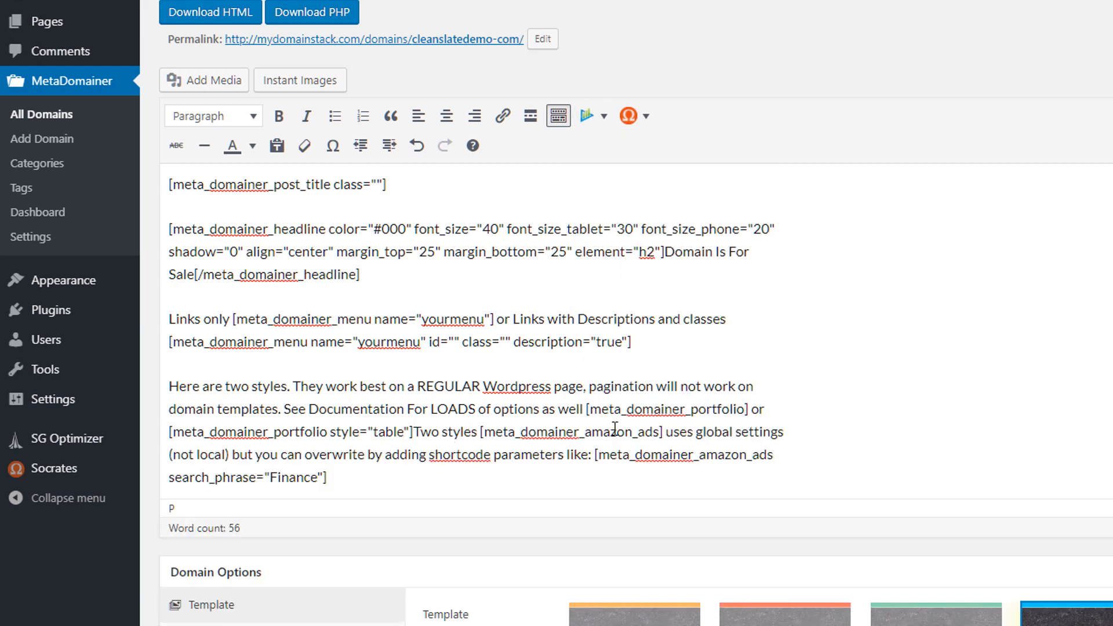
Put the Amazon Ads shortcode on its own line, keeping only the search_phrase="Finance" version and removing its explanatory text
click(478, 431)
key(Return)
key(Return)
key(BackSpace)
key(BackSpace)
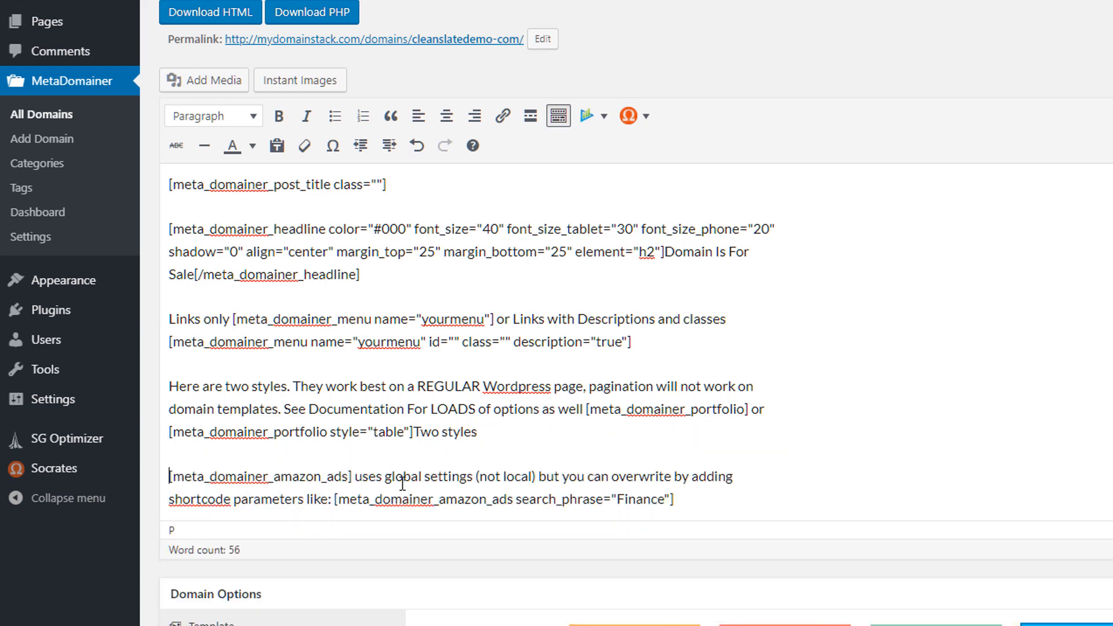
drag(333, 499, 168, 476)
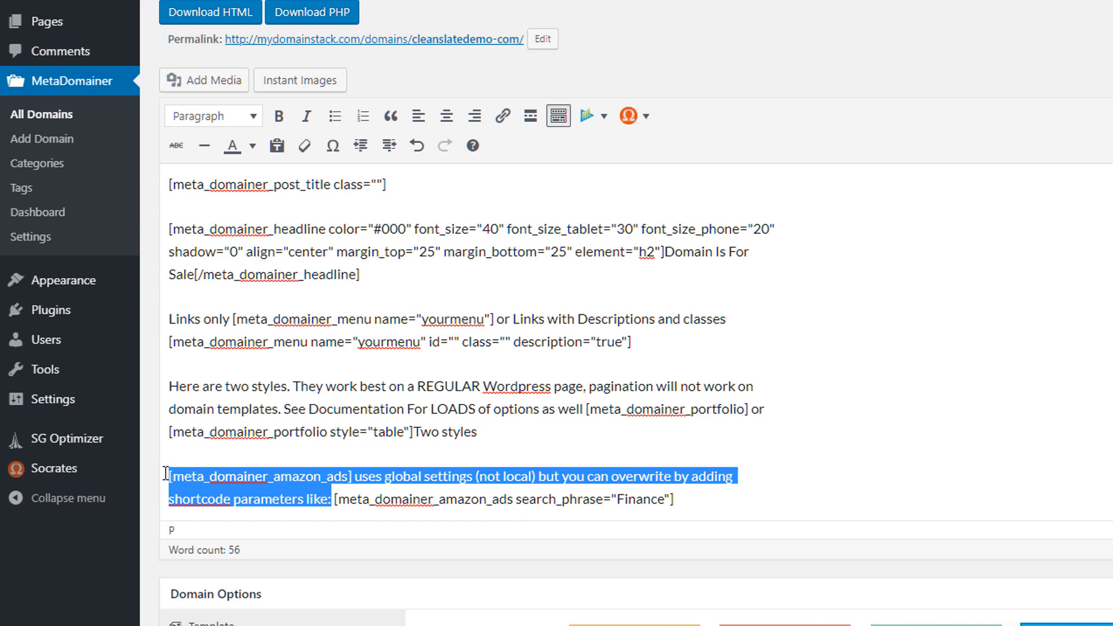
key(BackSpace)
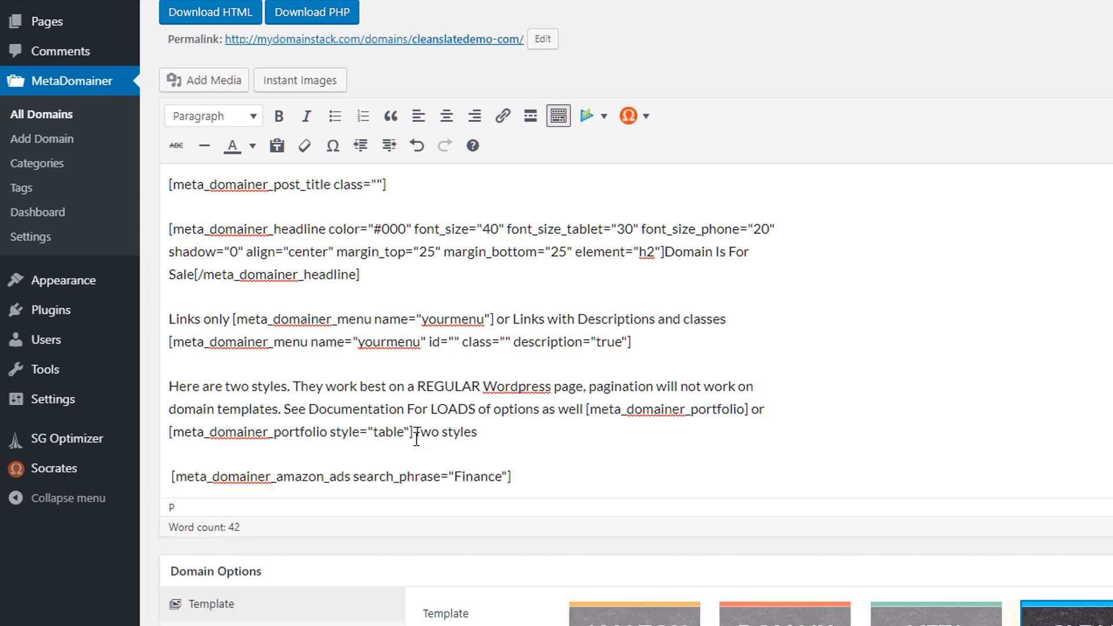
drag(416, 439, 513, 431)
key(BackSpace)
Reduce the portfolio text to only the style="table" shortcode, deleting the plain portfolio shortcode and the instructions before it
click(585, 410)
key(Return)
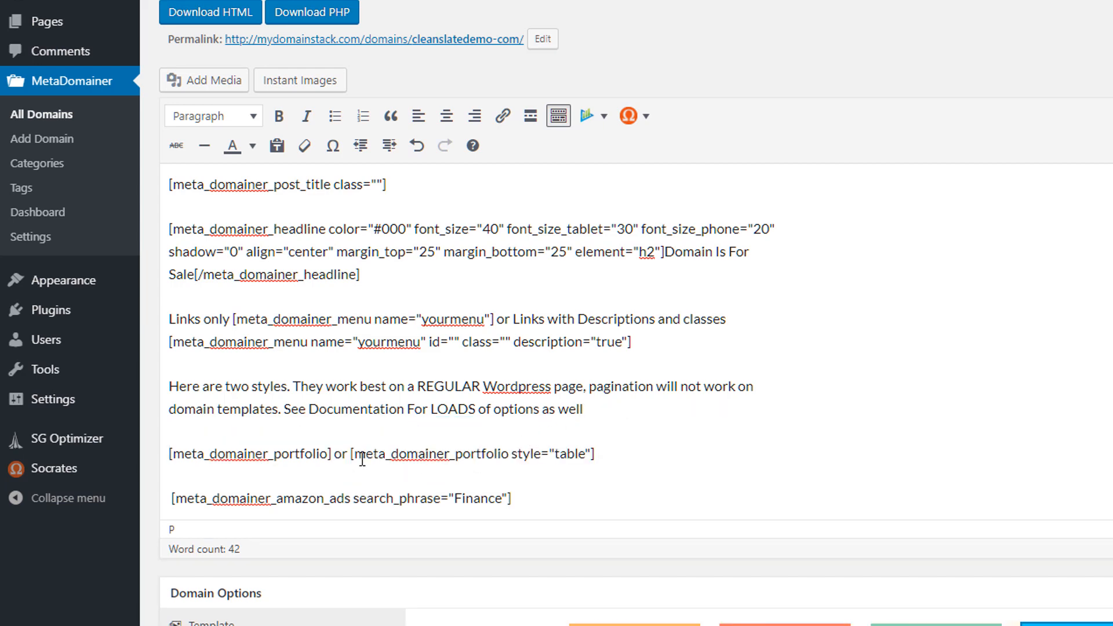
drag(350, 454, 169, 454)
key(BackSpace)
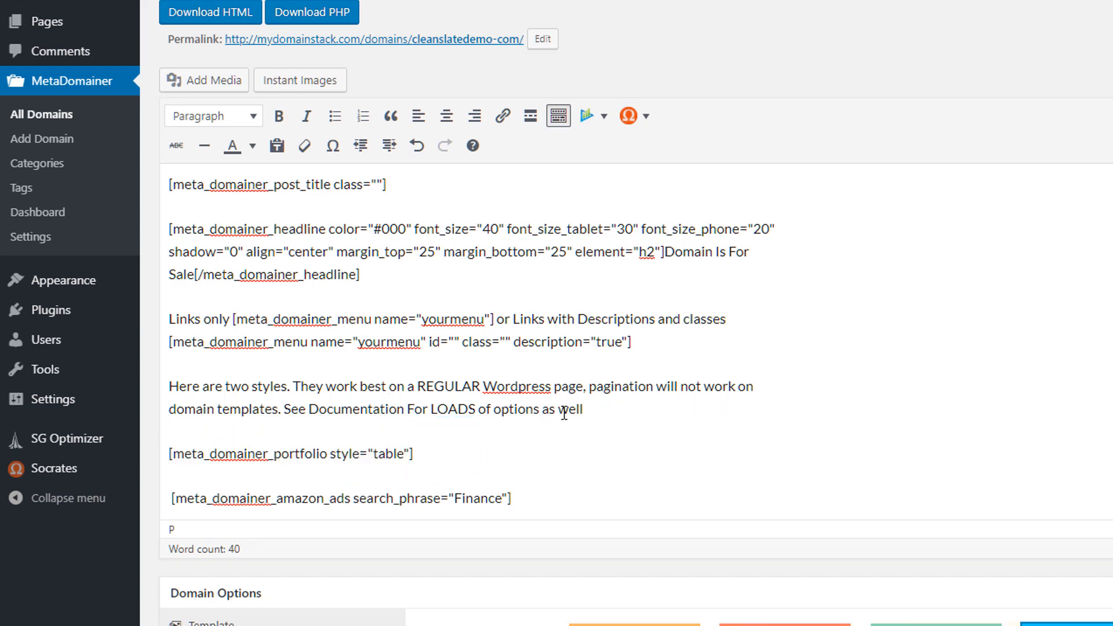
drag(564, 414, 162, 383)
key(BackSpace)
key(Delete)
key(Delete)
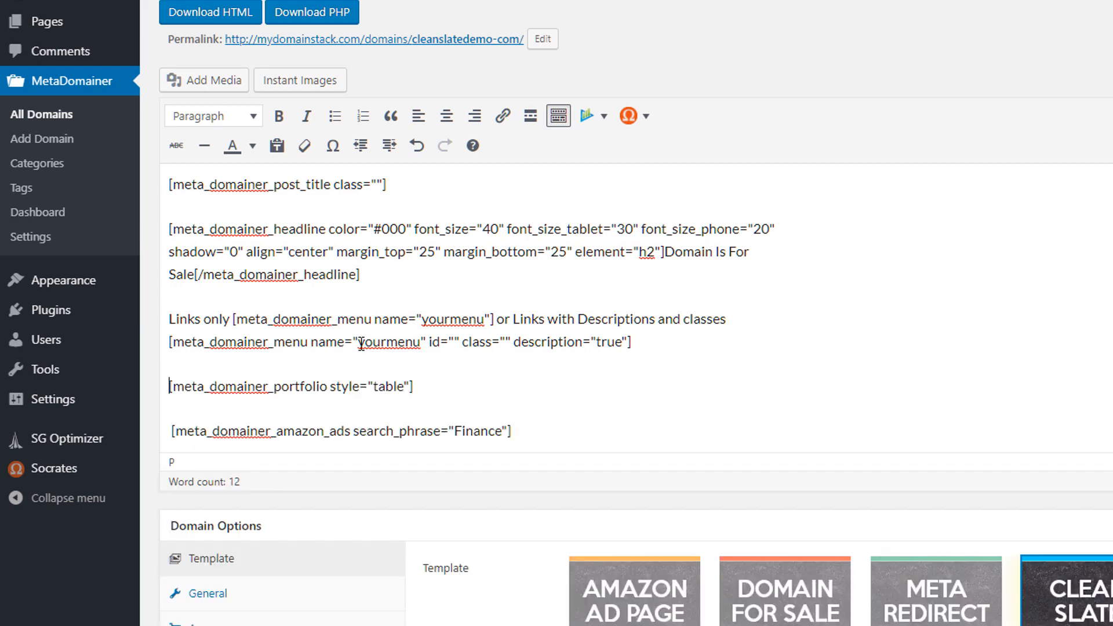
Set the menu name in the description-style menu shortcode to MyAffiliatesLink1 and delete the links-only text line above it
drag(362, 344, 420, 350)
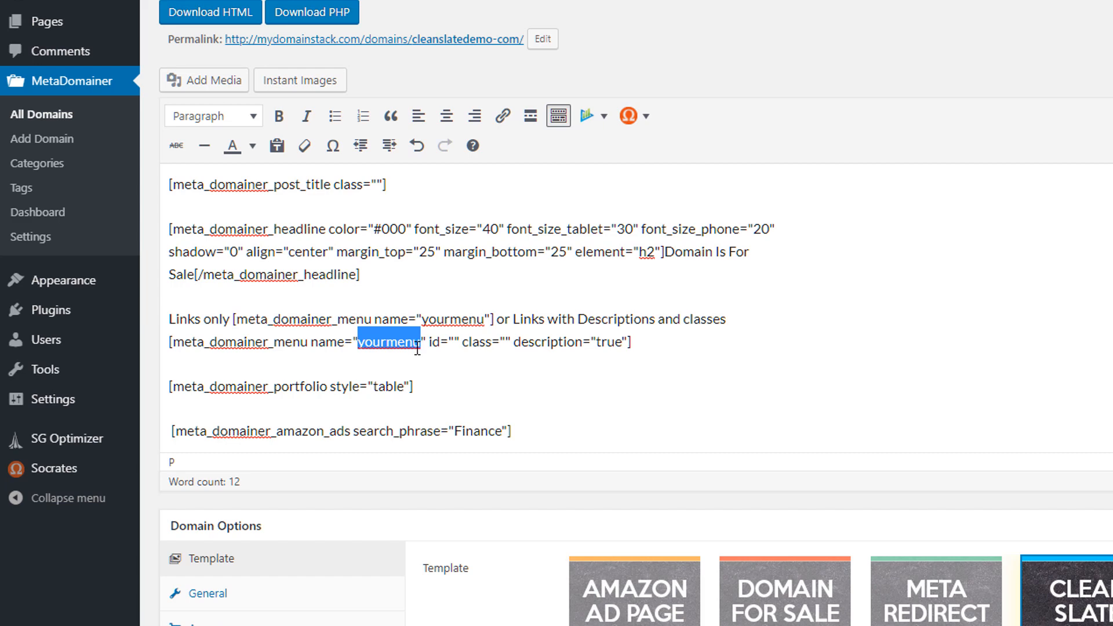
text(MyAffiliates)
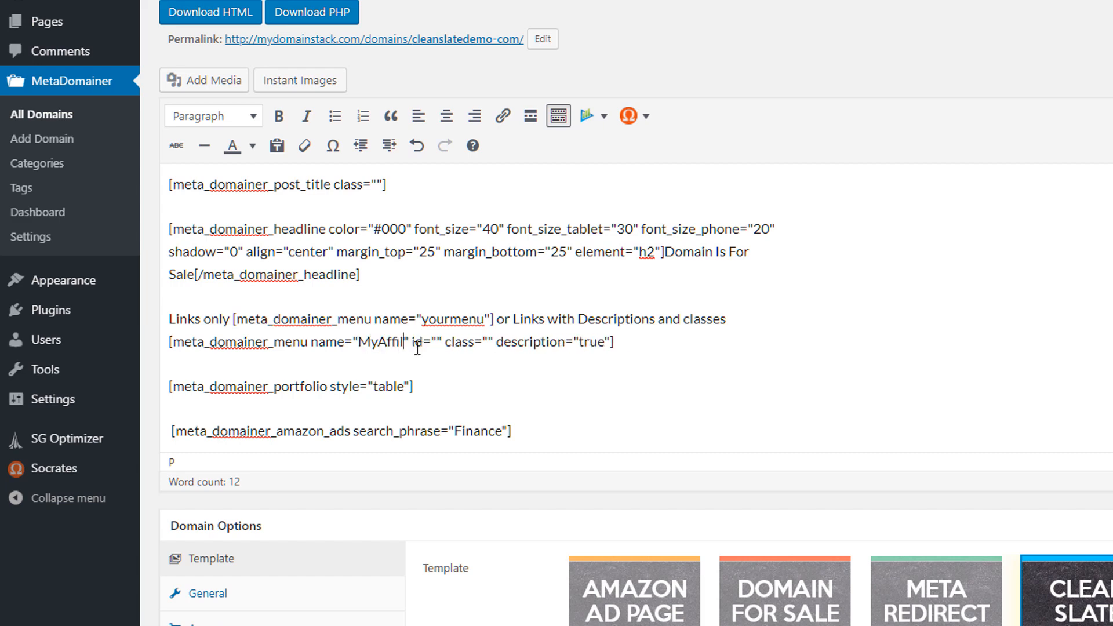
text(Link)
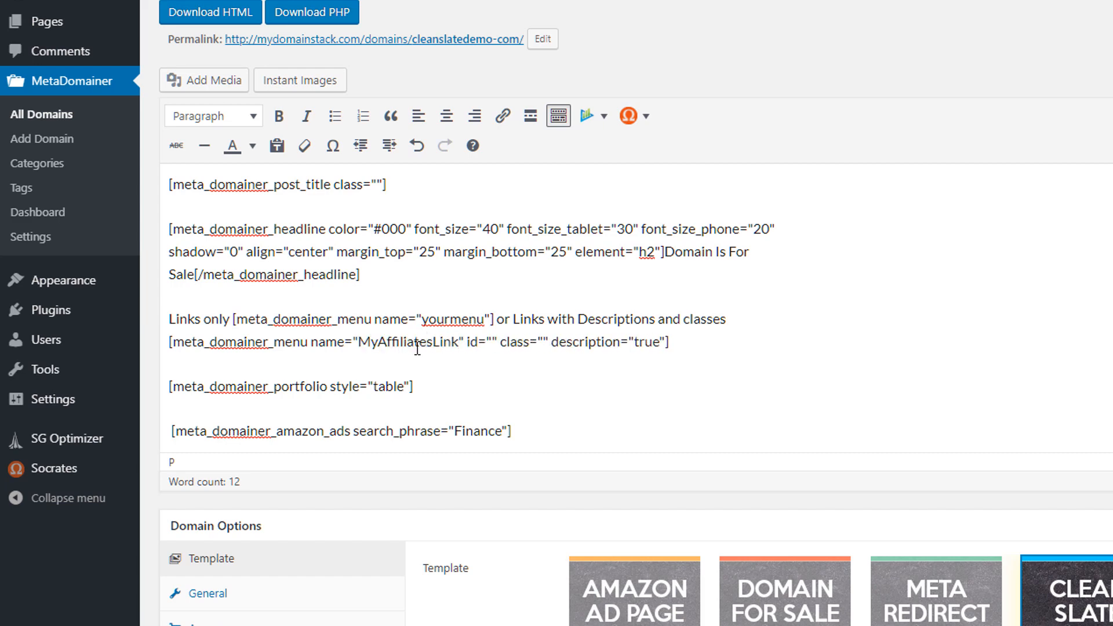
text(1)
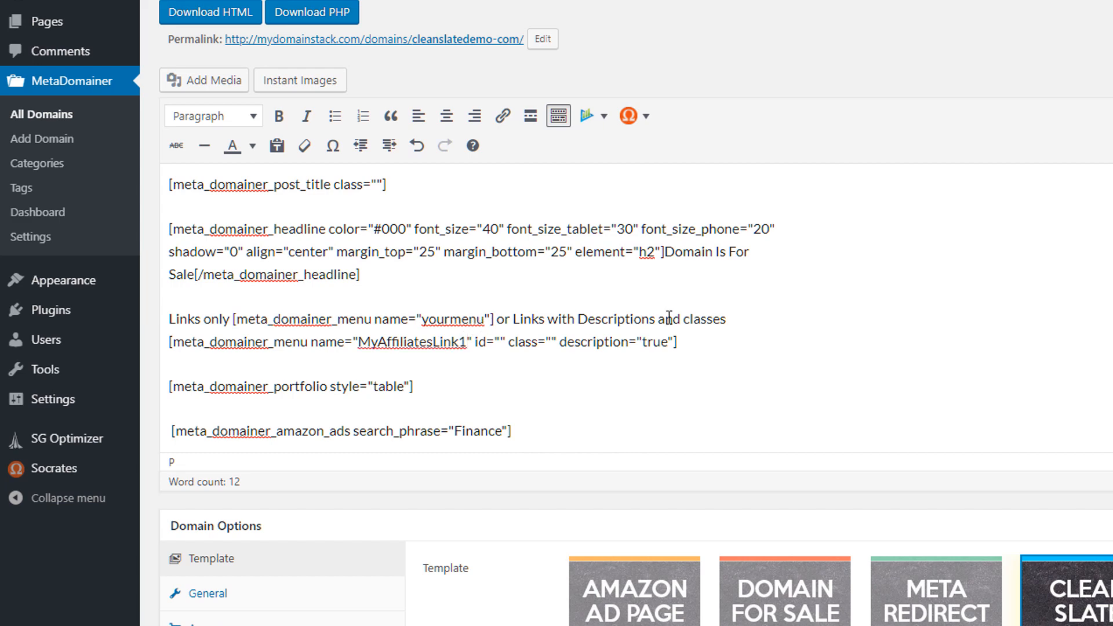
click(149, 323)
drag(731, 320, 144, 316)
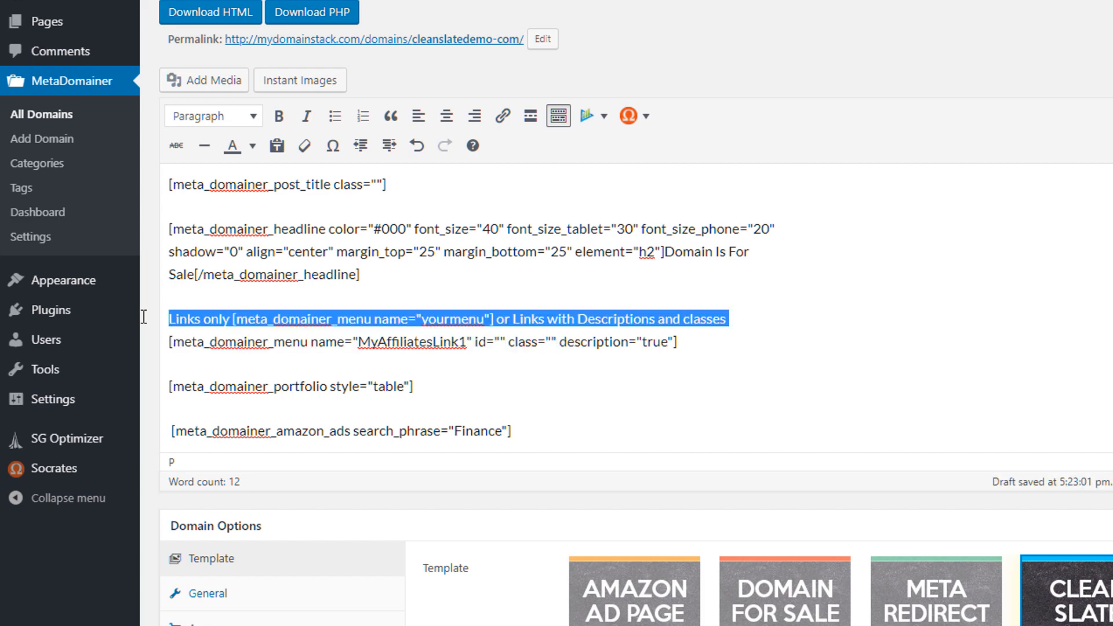
key(BackSpace)
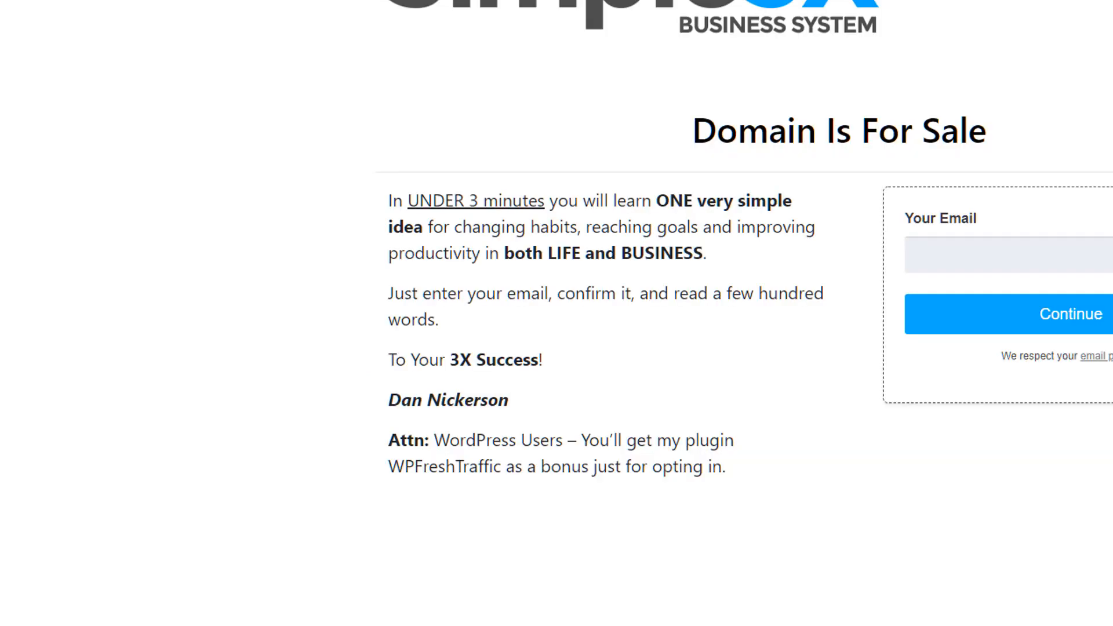
Reload the live CleanSlateDemo.com page and examine its headline, links menu, portfolio table and Amazon ads
click(51, 21)
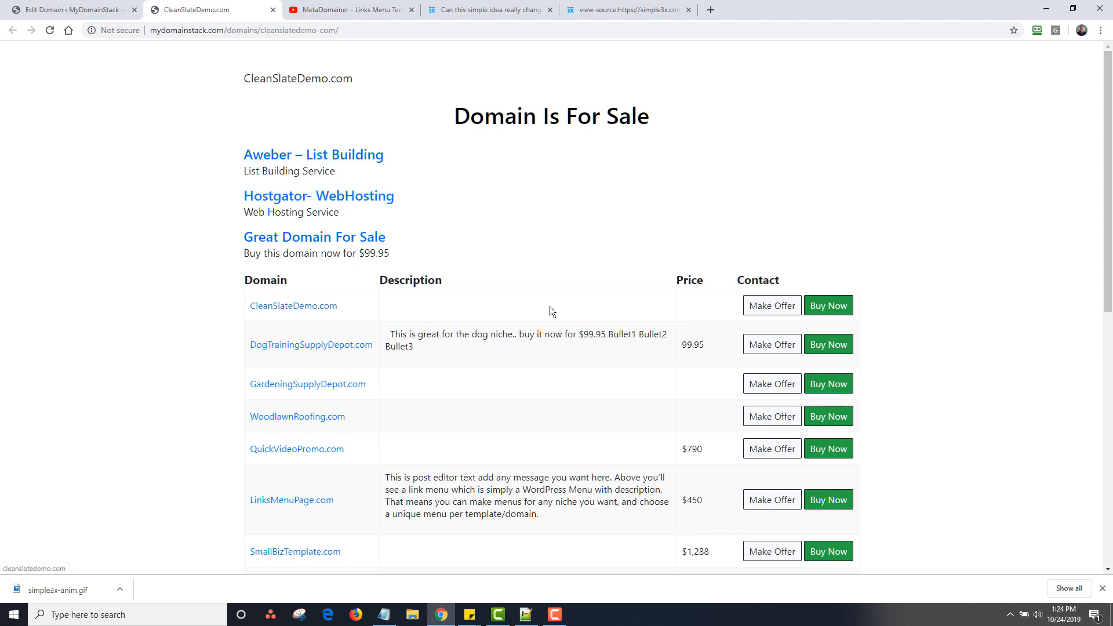
drag(1108, 235, 1068, 493)
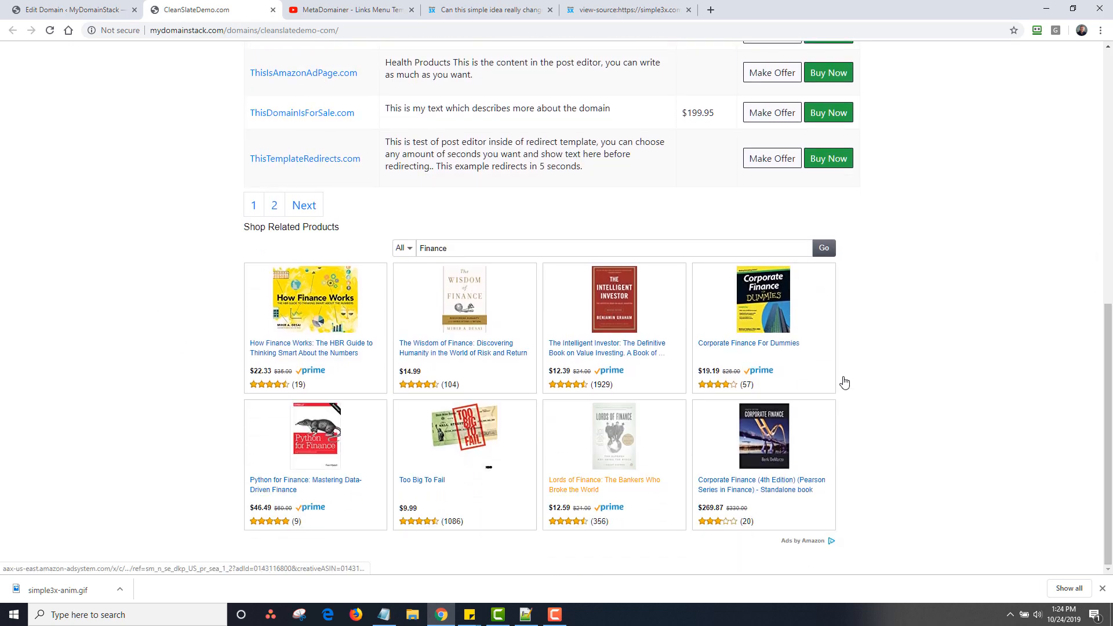
drag(1108, 465, 1090, 154)
right_click(932, 150)
click(730, 169)
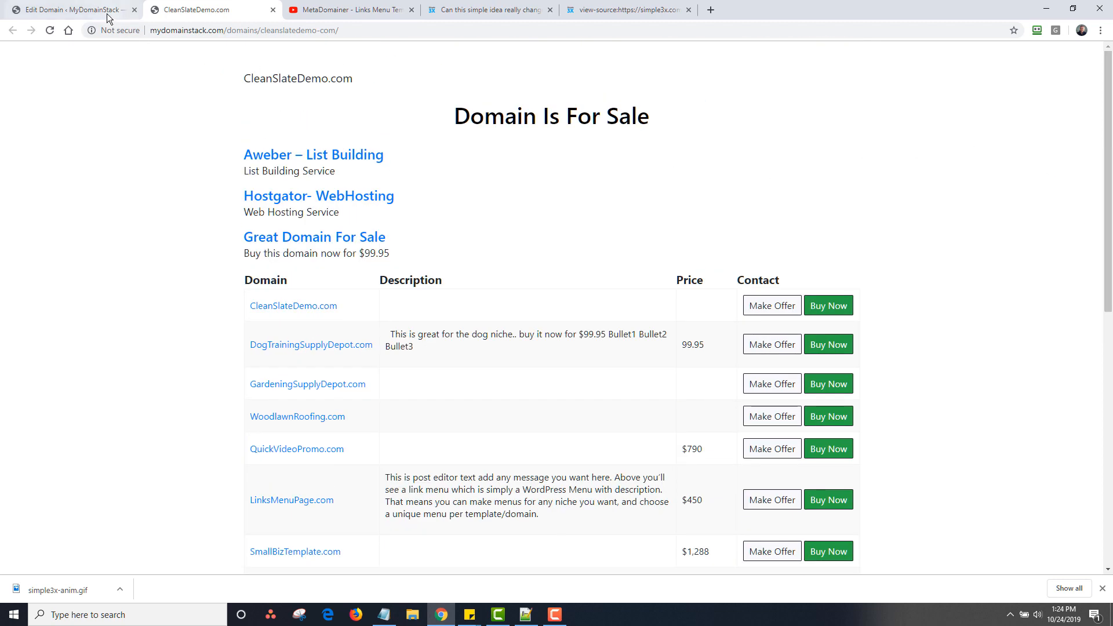
Return to the domain editor and clear all of its shortcode content
click(64, 9)
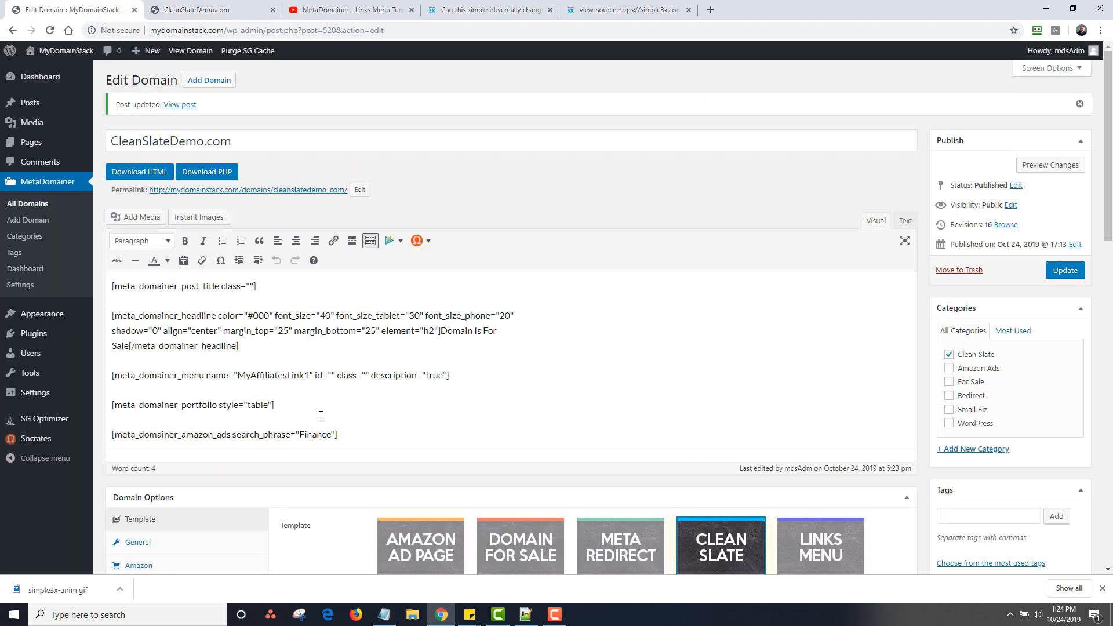
drag(320, 416, 114, 285)
key(BackSpace)
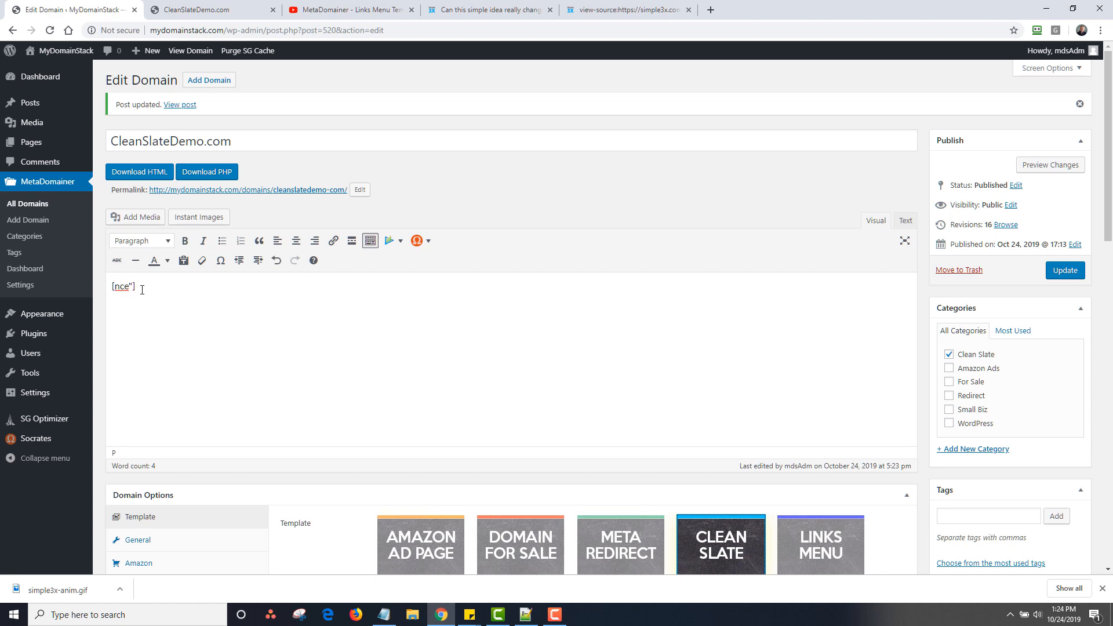
key(ctrl+a)
key(BackSpace)
Insert the Amazon Ads shortcode, strip its explanatory text and set the search phrase to "Dog Toys"
click(392, 247)
click(432, 337)
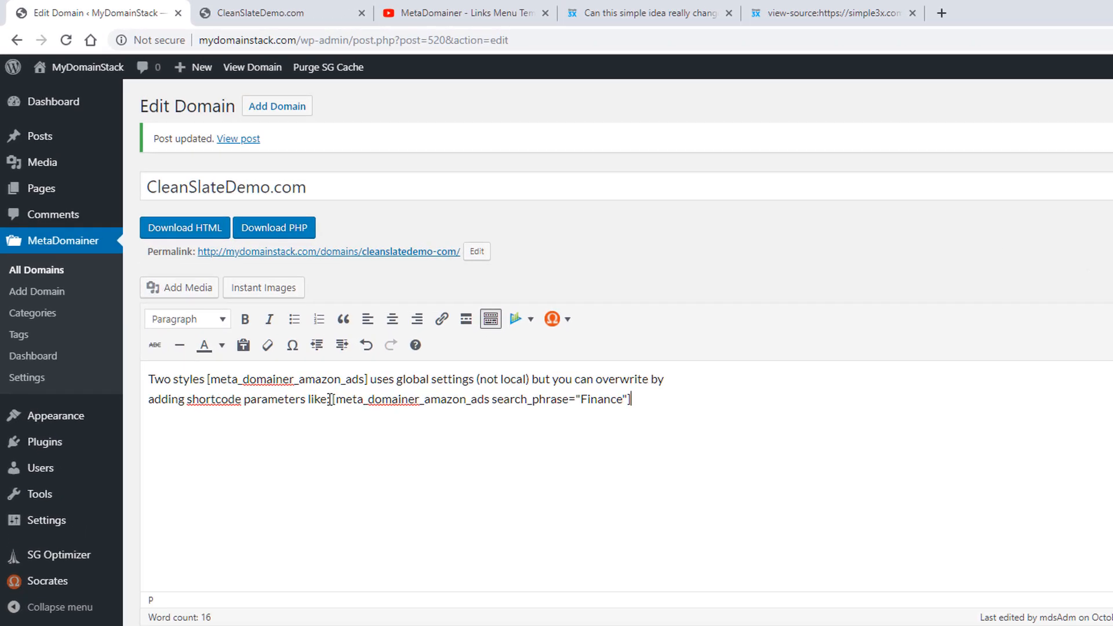
drag(261, 314, 117, 298)
key(BackSpace)
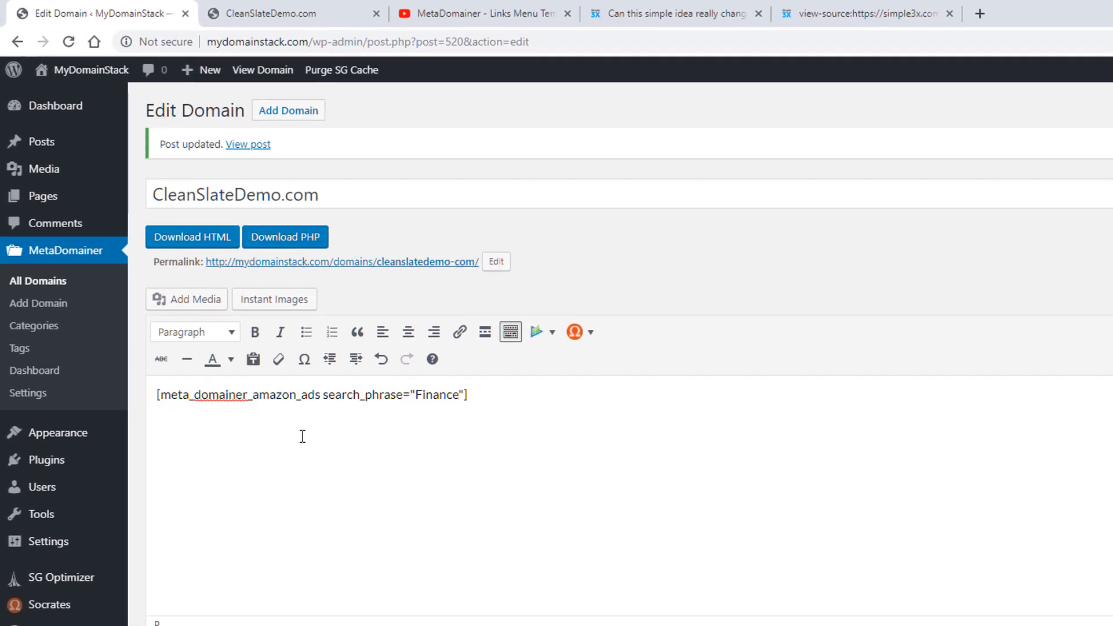
drag(416, 399, 459, 397)
text(Dog Toys)
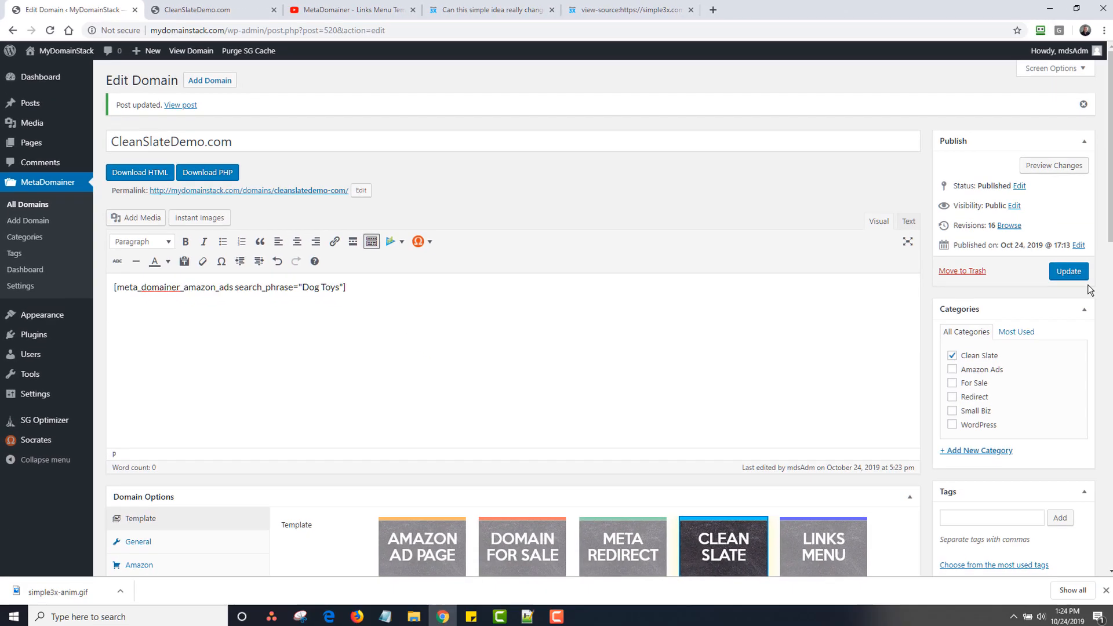
Update the domain, view the Amazon ads on its live page and return to the editor
click(1065, 270)
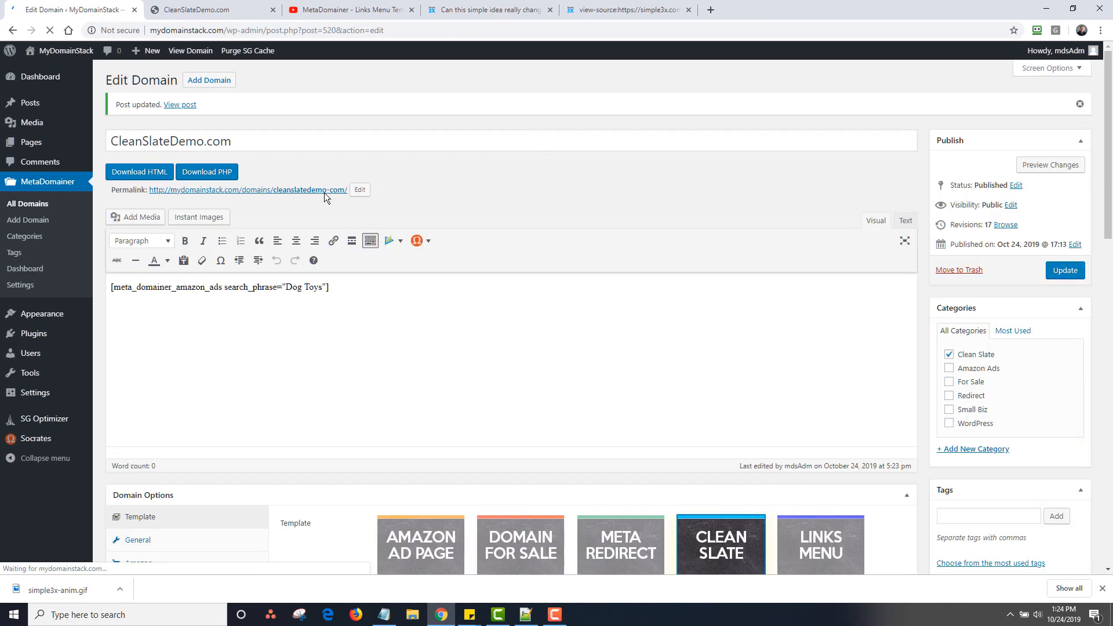
click(325, 190)
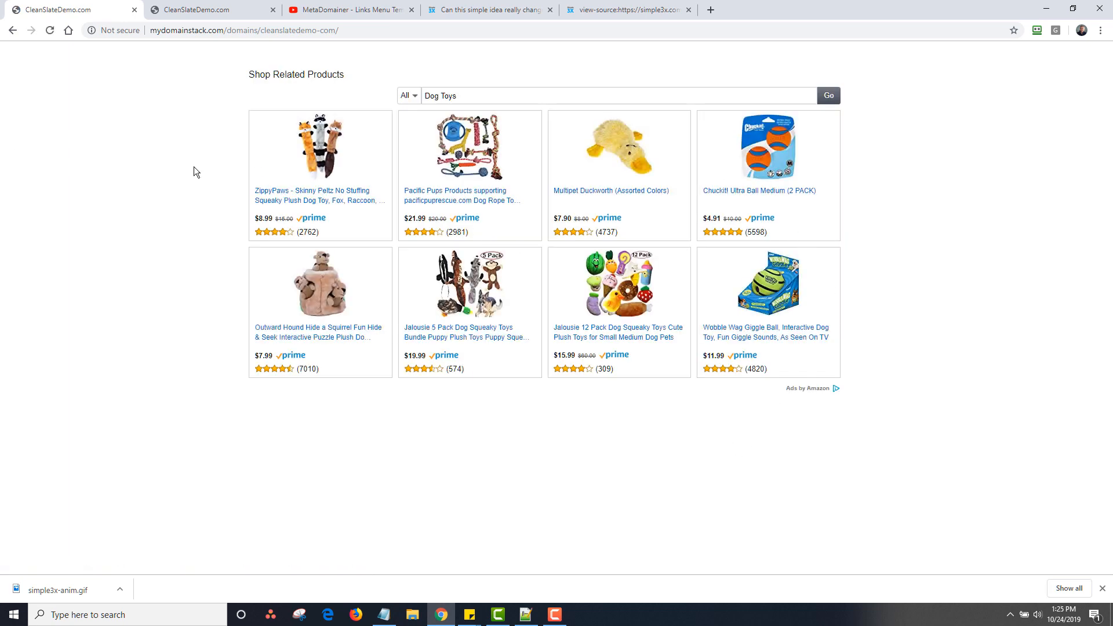
click(12, 30)
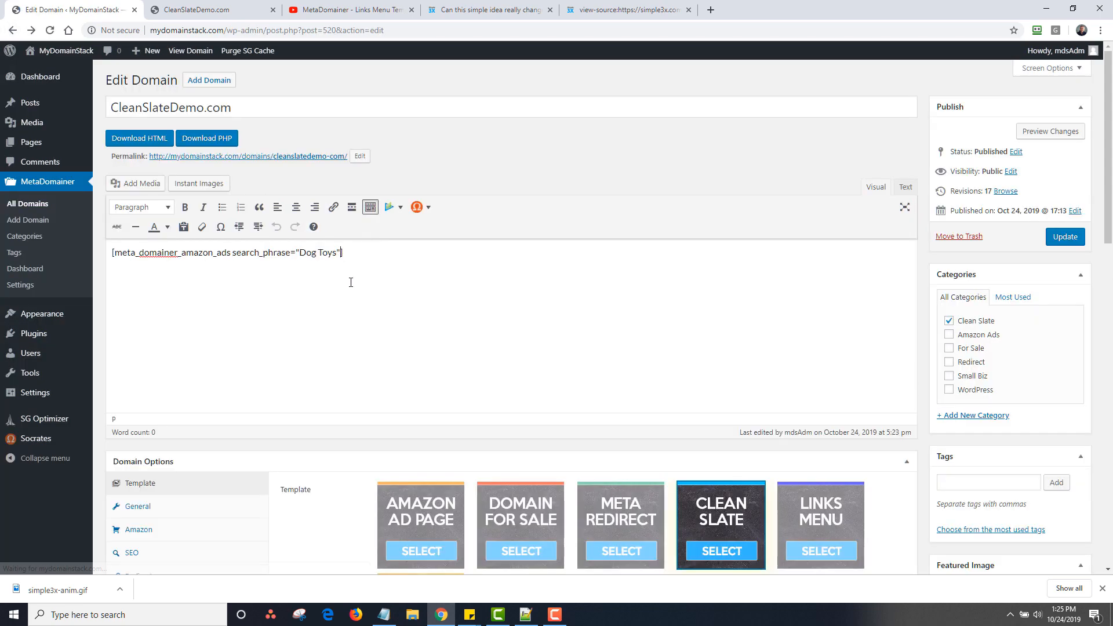
Replace the Amazon Ads shortcode in the editor with the Section Multiple Columns shortcode
drag(113, 252, 428, 252)
key(BackSpace)
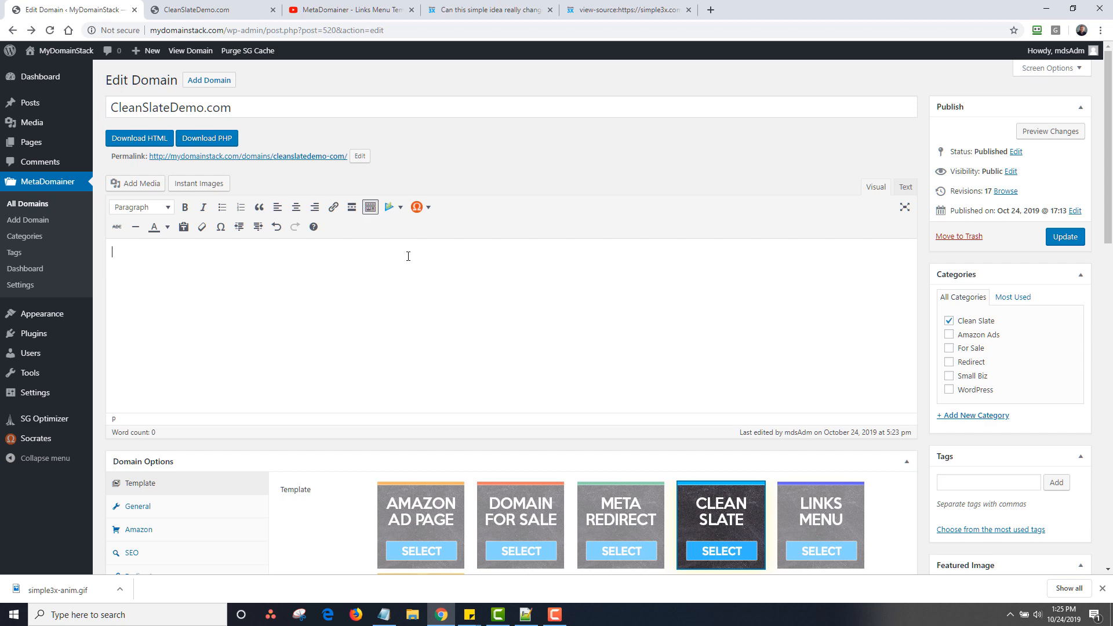
click(393, 213)
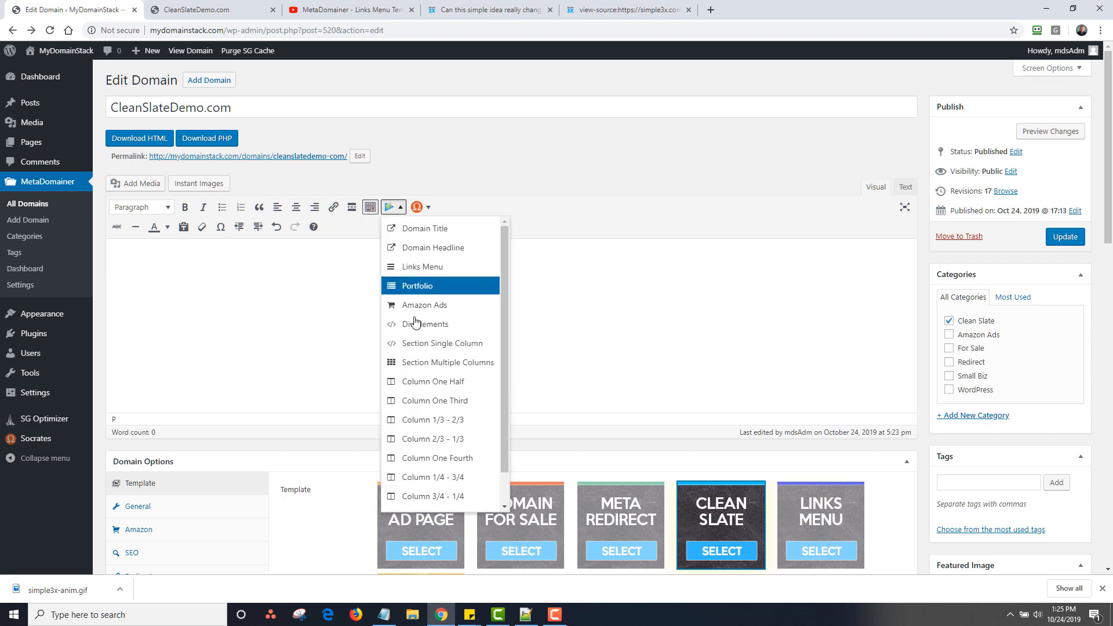
click(426, 363)
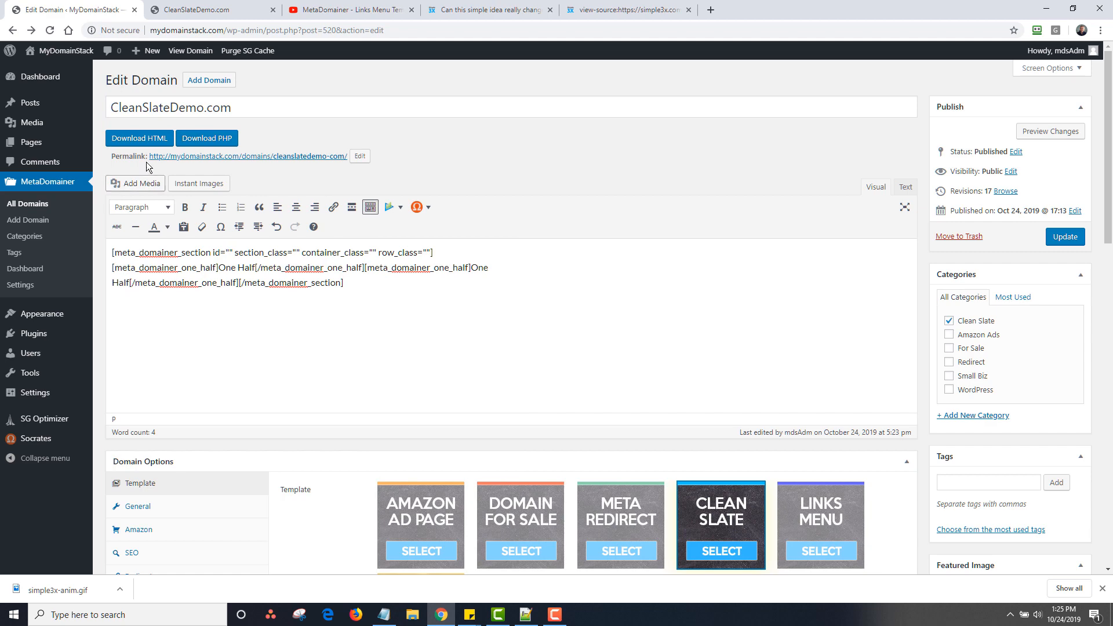
Insert the hvac1 air conditioner image from the media library into the second half column at Medium size, 300 × 84
click(137, 183)
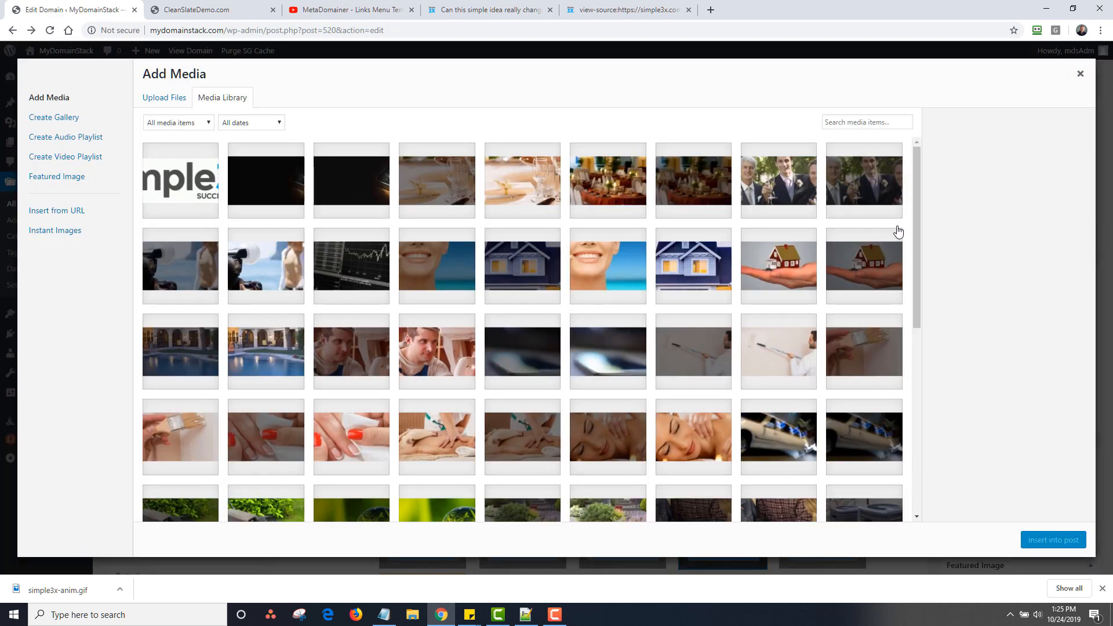
drag(917, 219, 899, 355)
scroll(899, 355, down, 3)
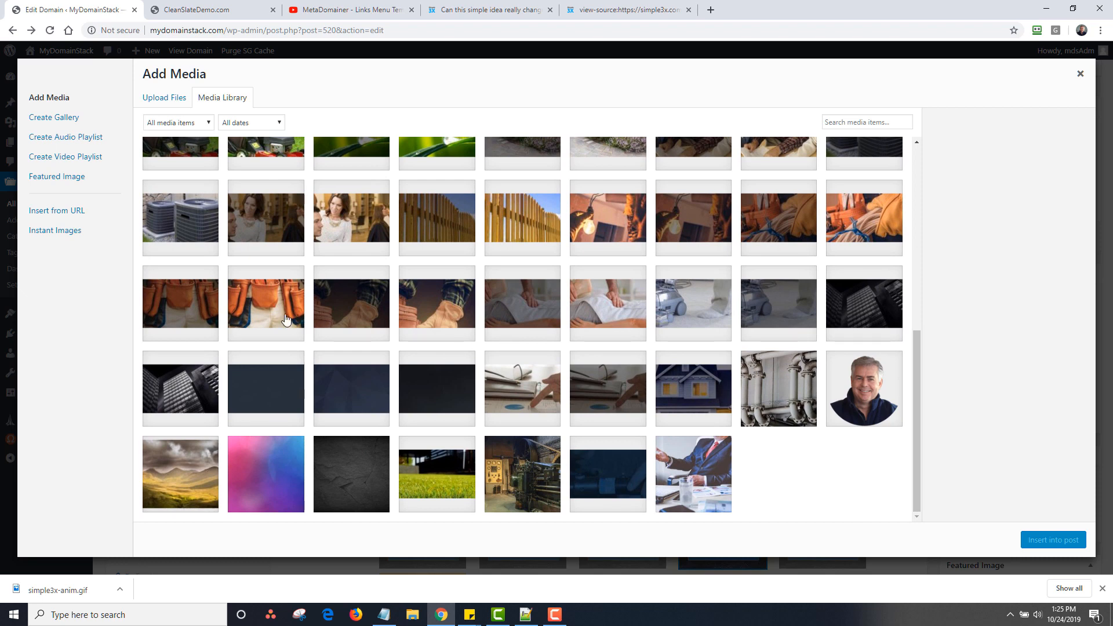
click(183, 232)
click(1025, 465)
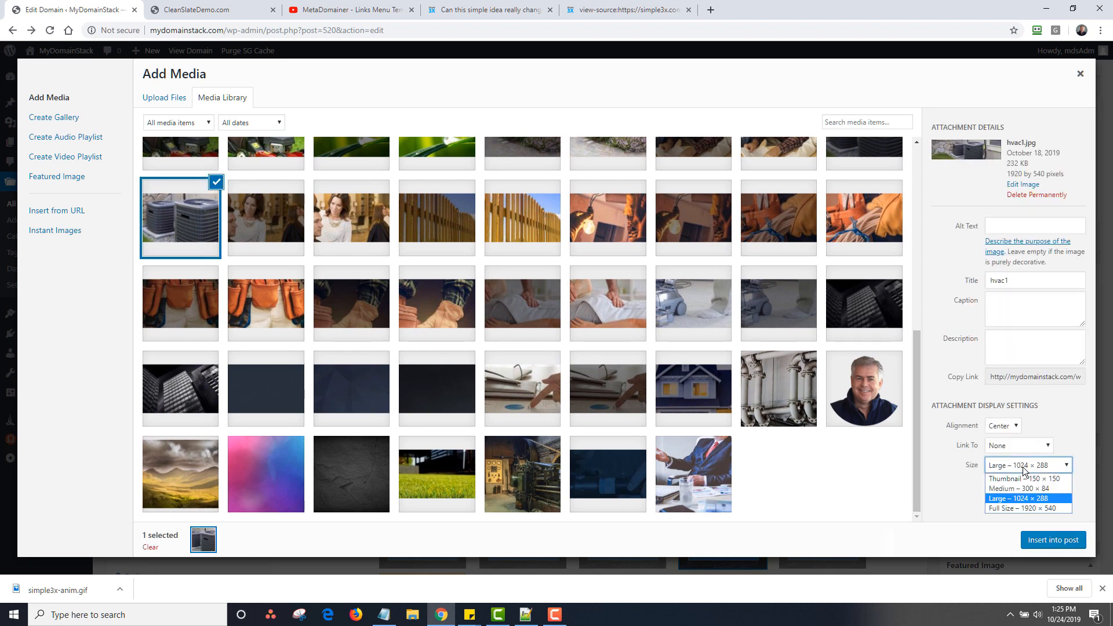
click(1019, 490)
click(1042, 542)
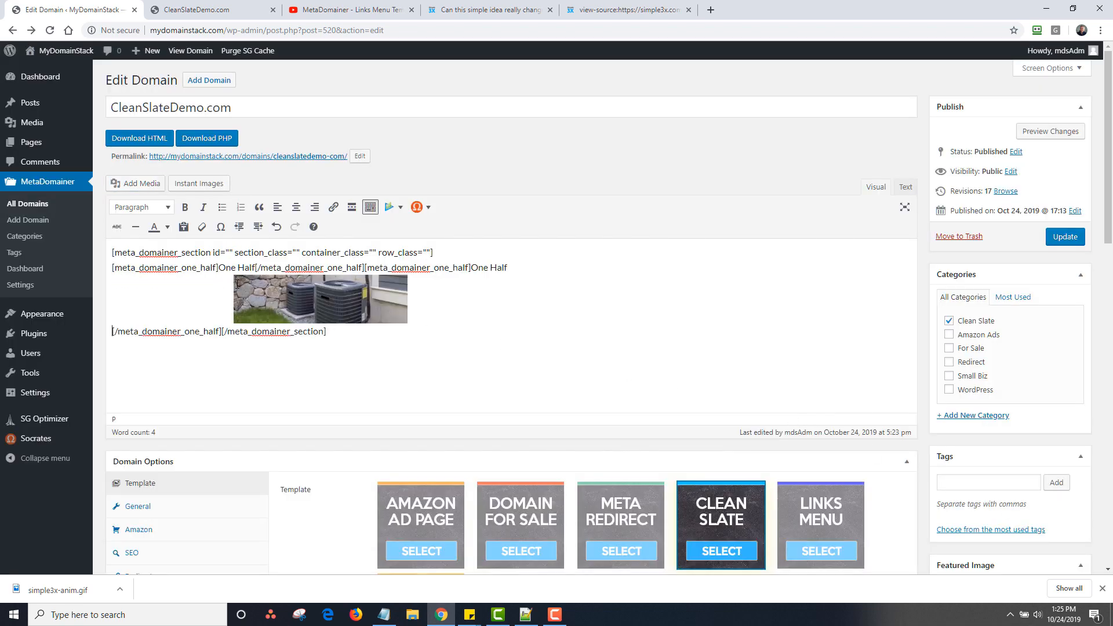
Replace the placeholder text in the first half column with "Best Air Conditioners"
drag(223, 269, 256, 270)
text(Best)
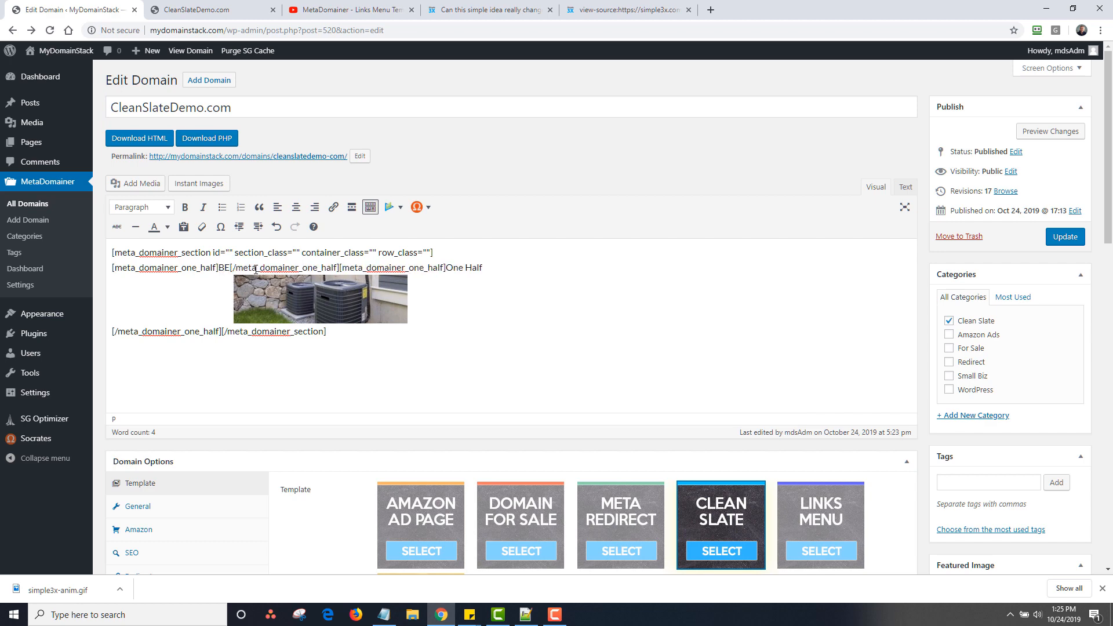
text( Air C)
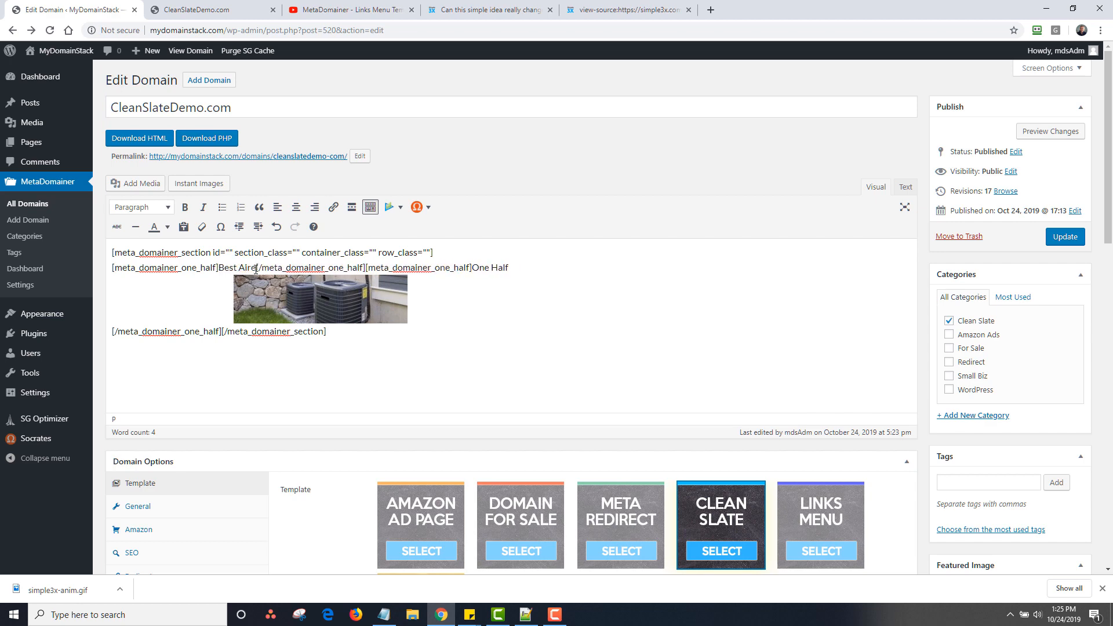
text(onditioners)
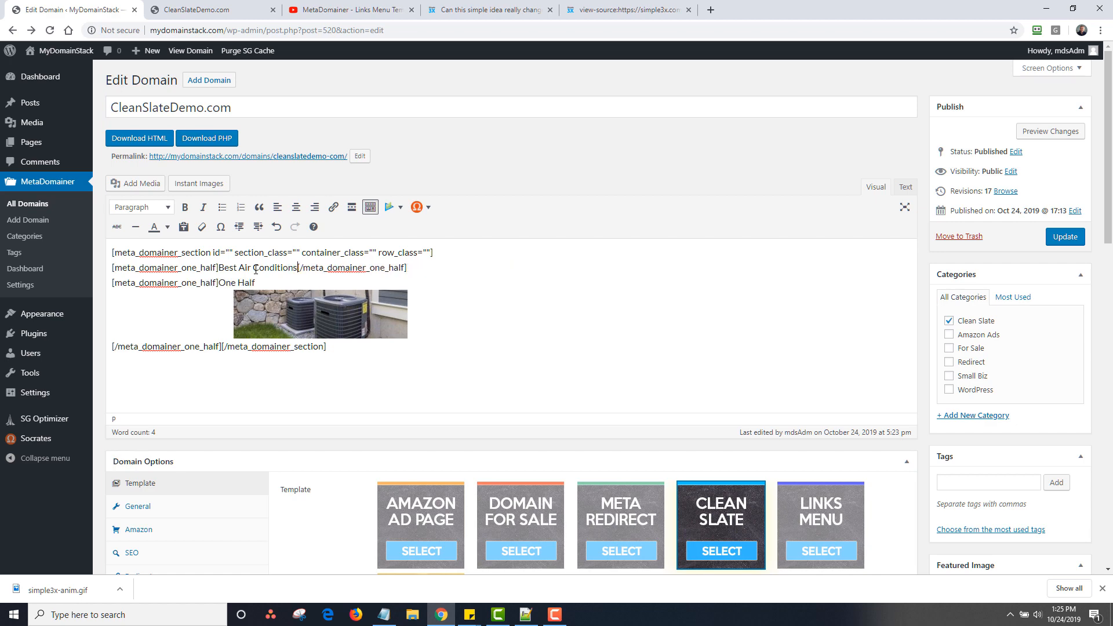
Update the domain and reload its live page to check the two-column section
click(1054, 242)
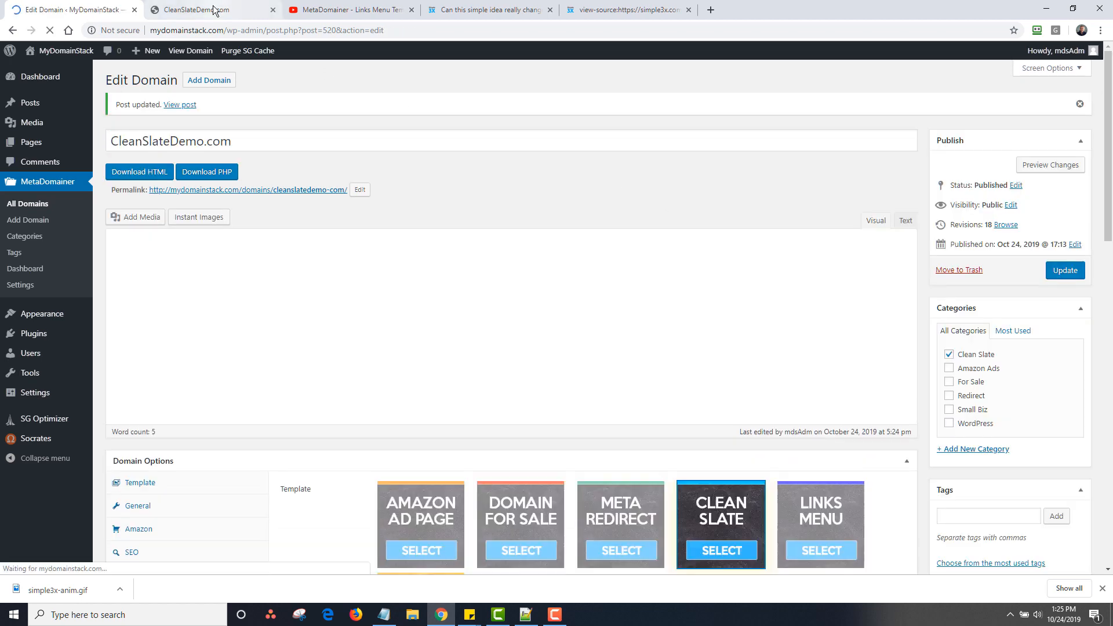
click(218, 9)
click(49, 30)
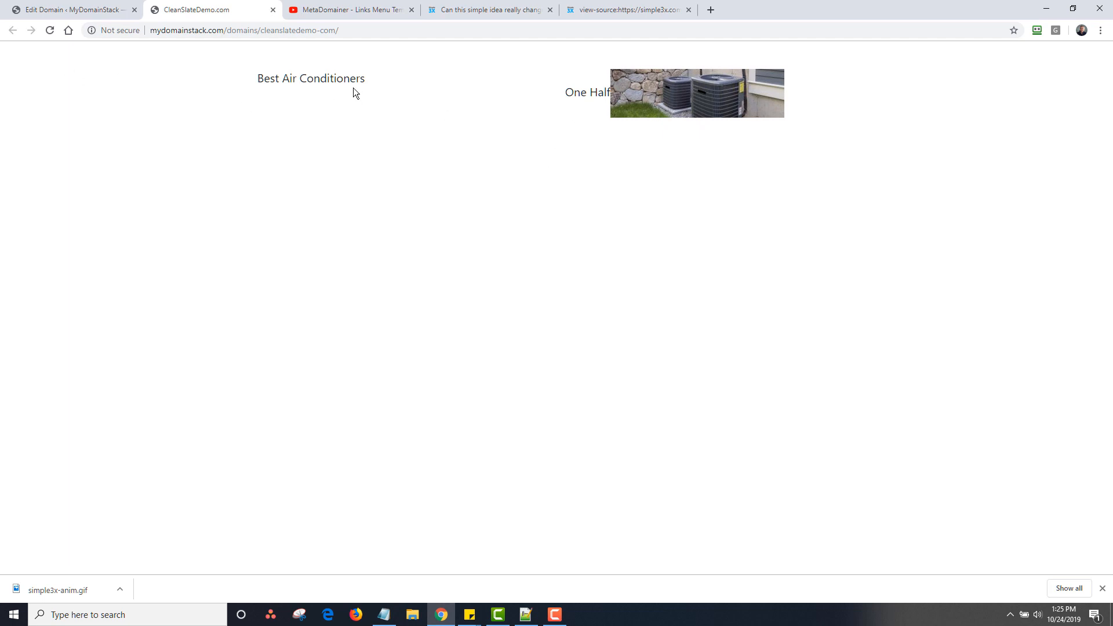
Clear the two-column section shortcode, its text and the air conditioner image from the CleanSlateDemo.com domain's content editor
click(92, 17)
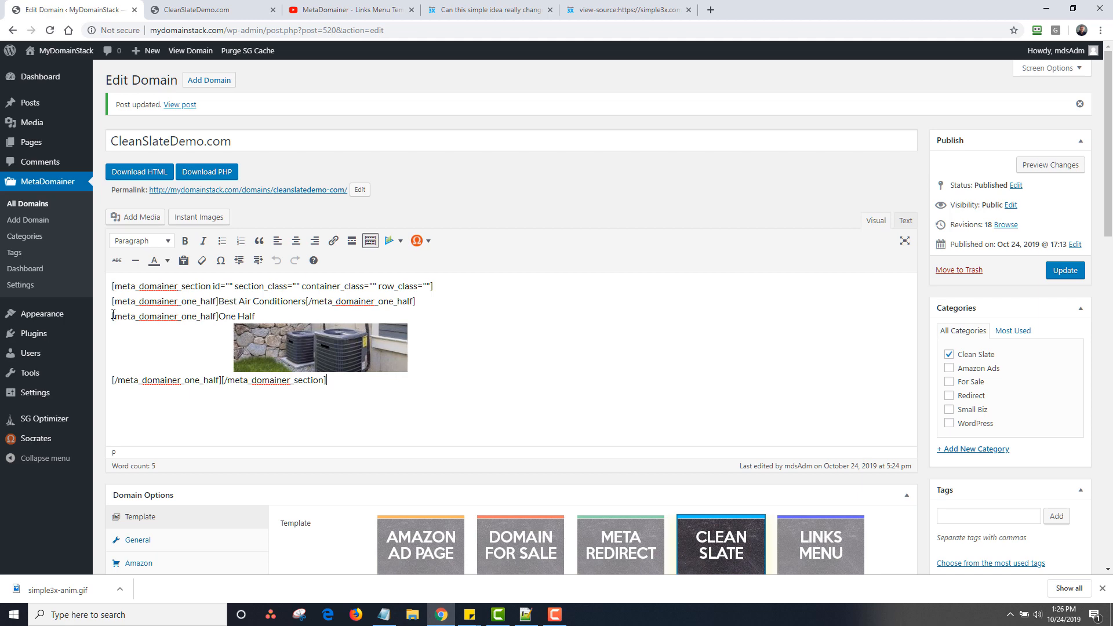
drag(113, 286, 438, 394)
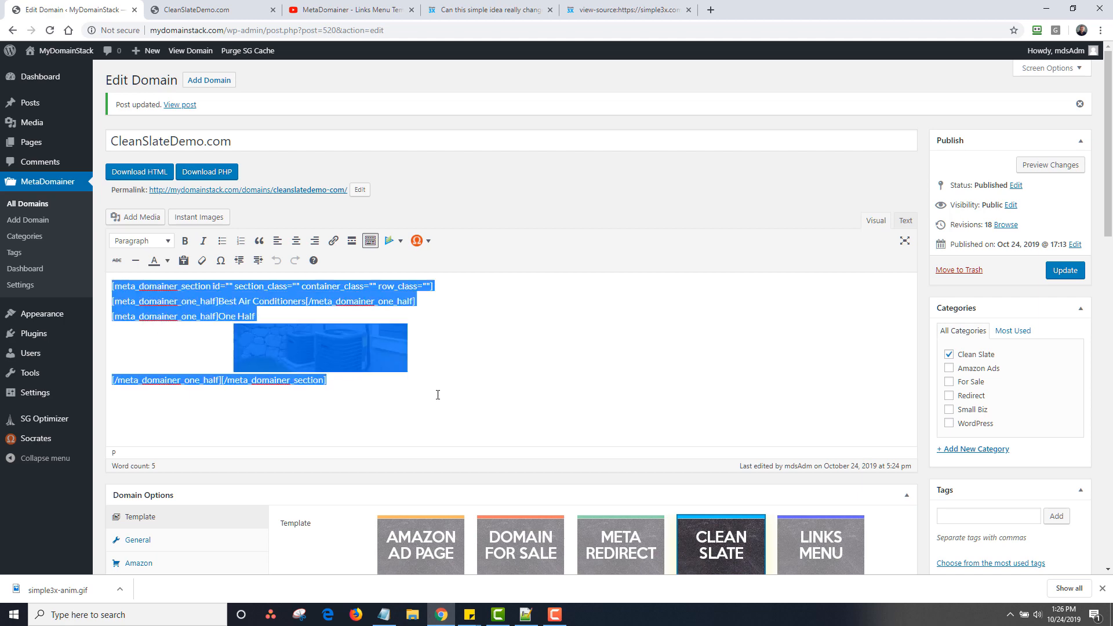
key(Delete)
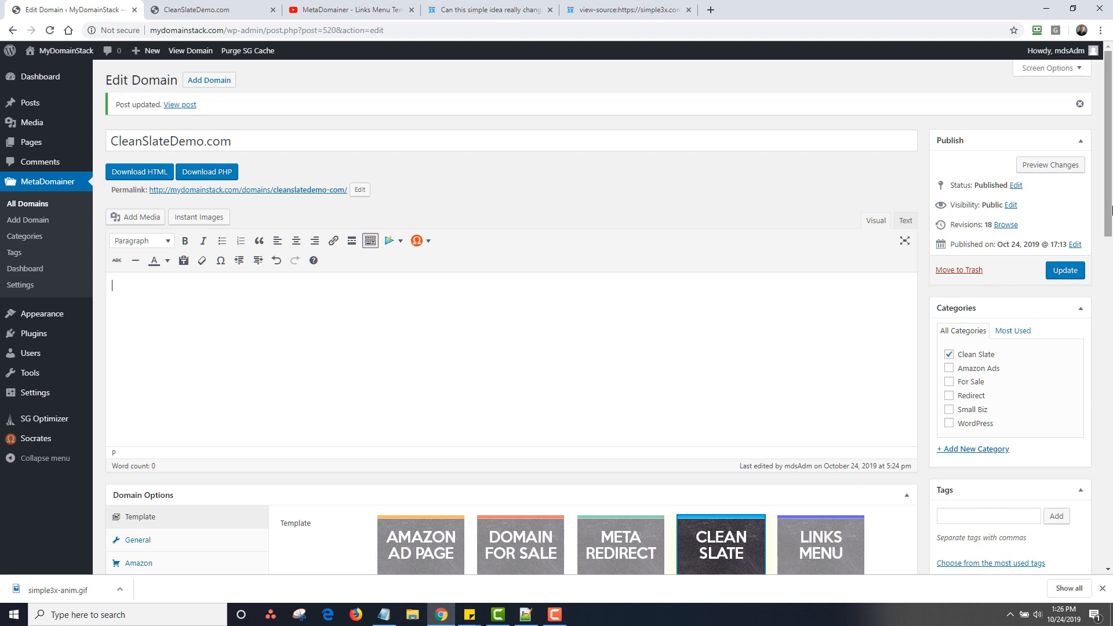
Review the General settings in the domain's Domain Options
drag(1105, 232, 1097, 348)
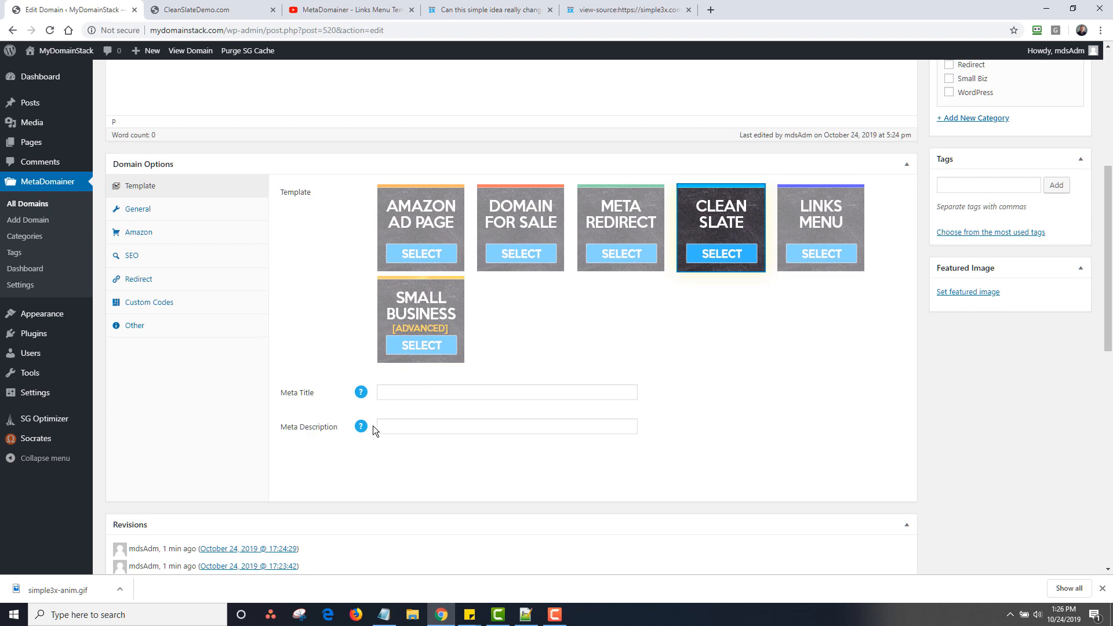
click(129, 209)
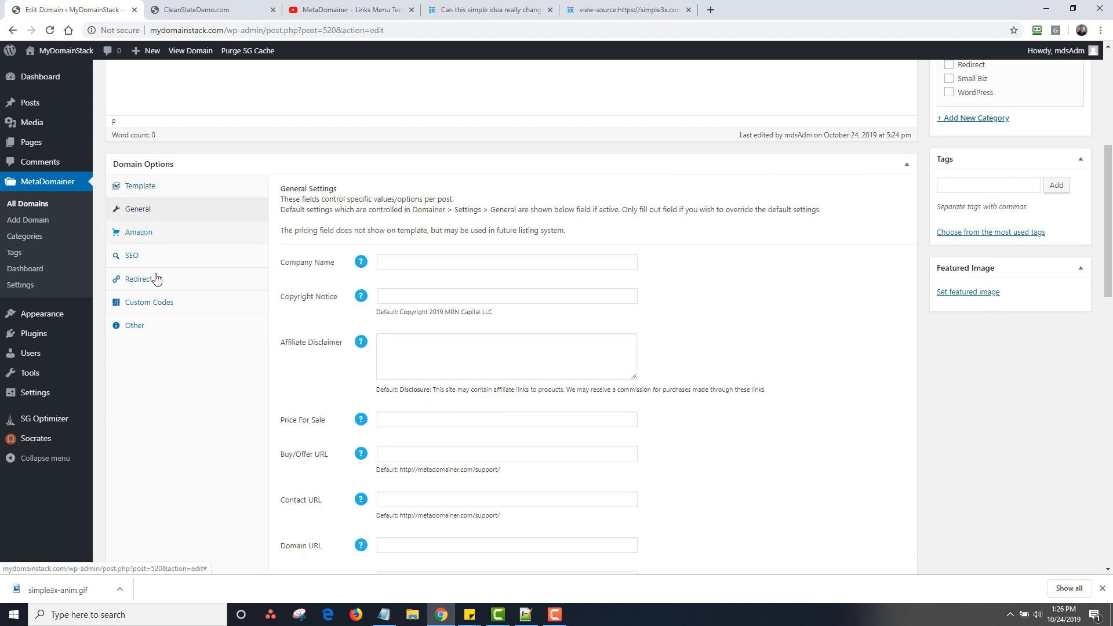
scroll(1108, 330, up, 6)
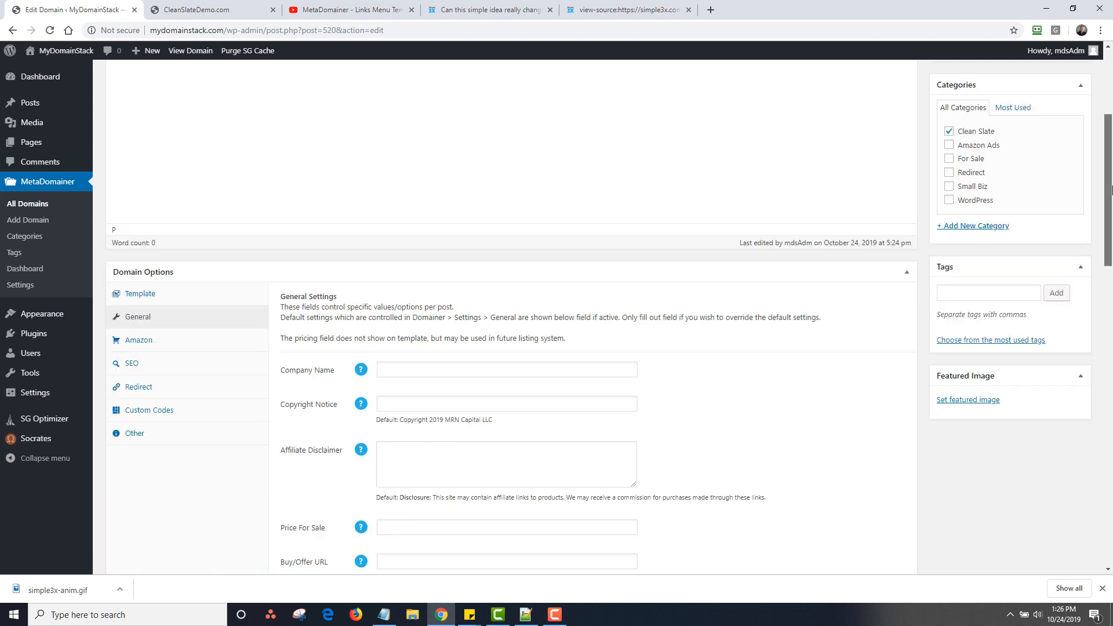